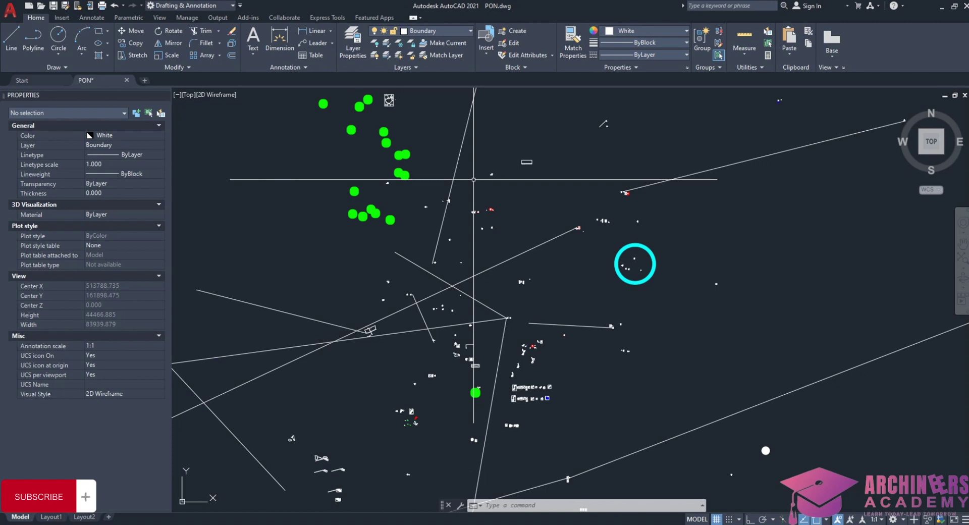
Step: Zoom in and out to inspect the reference survey plan
scroll(617, 326, "down", 2)
scroll(460, 181, "up", 2)
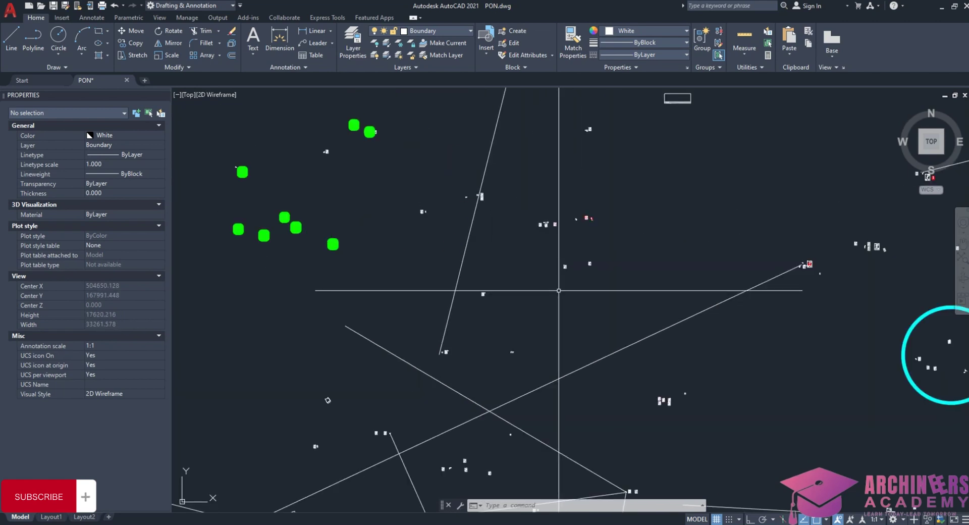
scroll(467, 161, "up", 2)
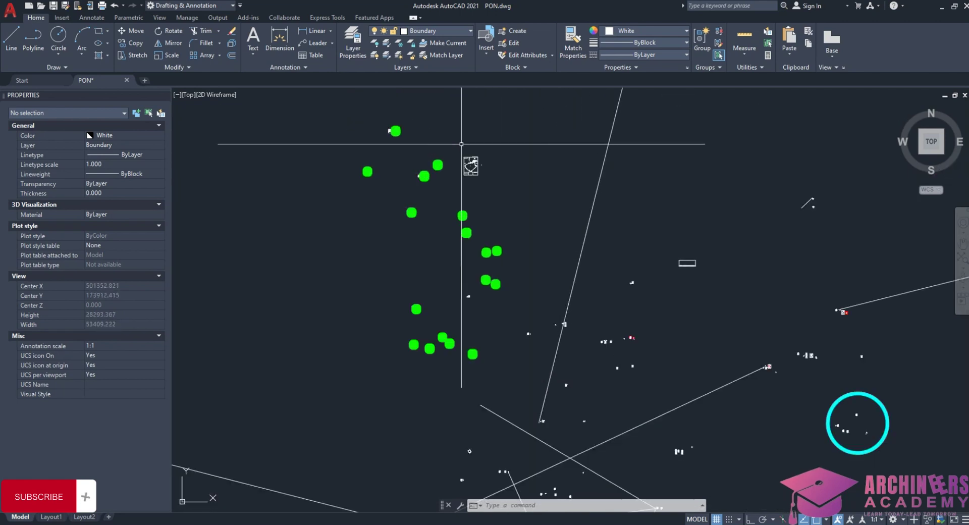
scroll(436, 168, "down", 2)
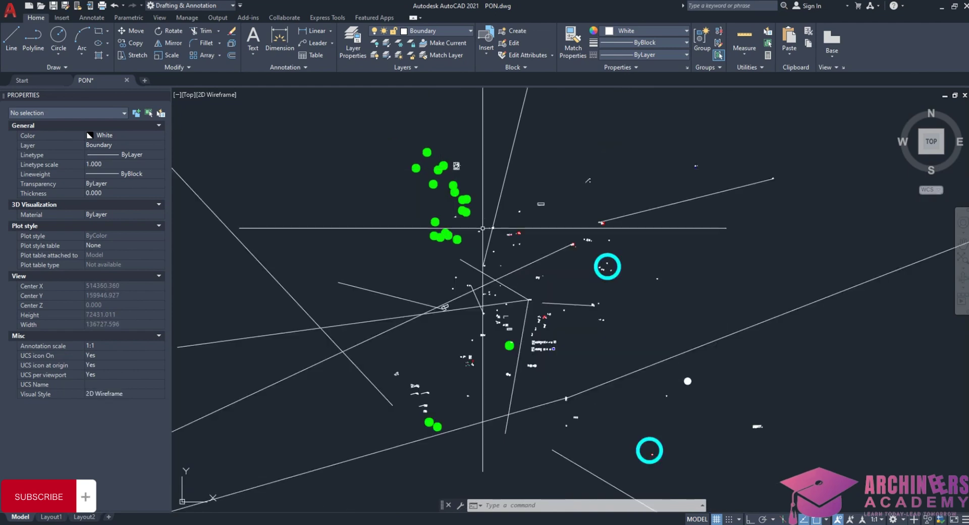
scroll(466, 239, "up", 3)
scroll(454, 227, "down", 5)
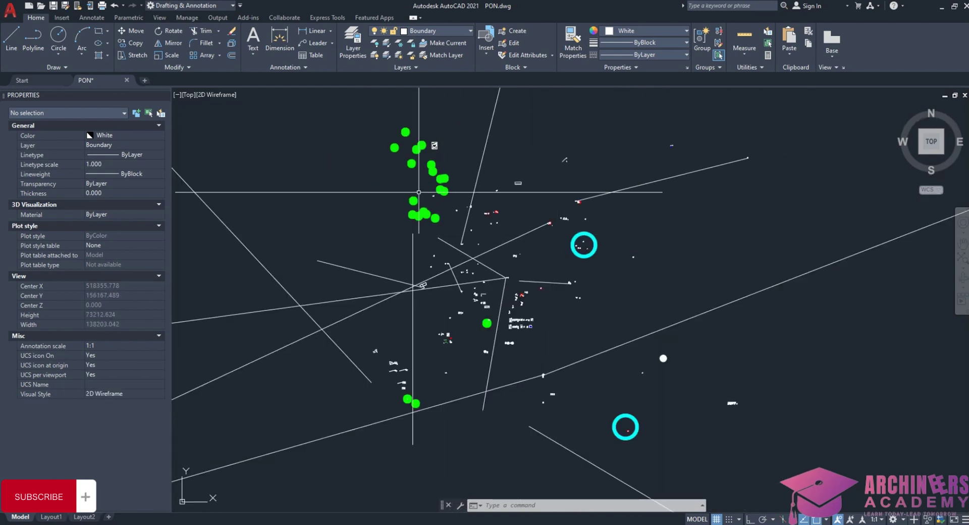
scroll(487, 310, "up", 4)
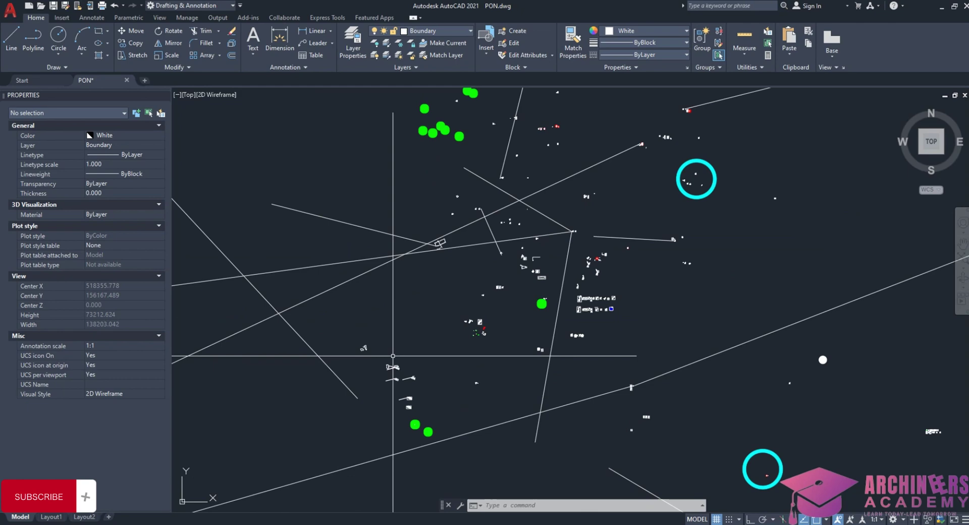
scroll(465, 313, "up", 20)
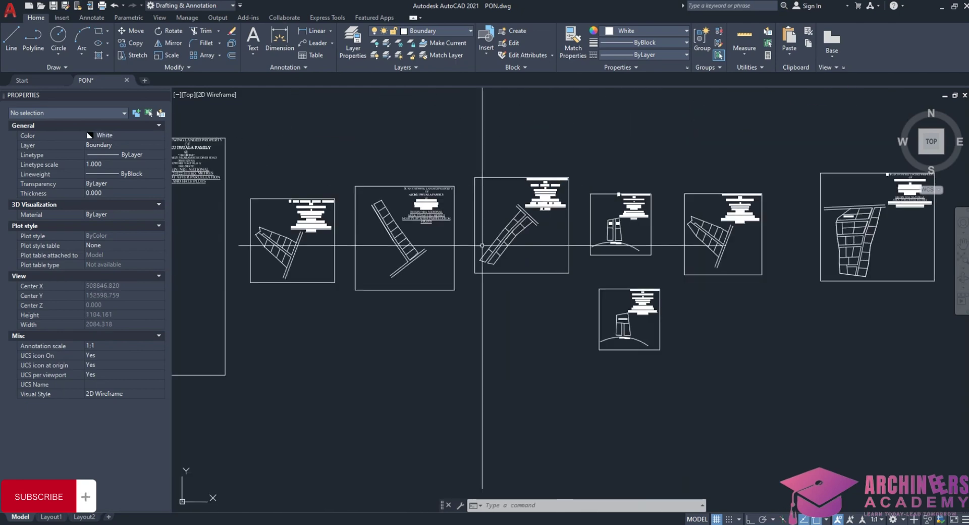
scroll(552, 329, "down", 14)
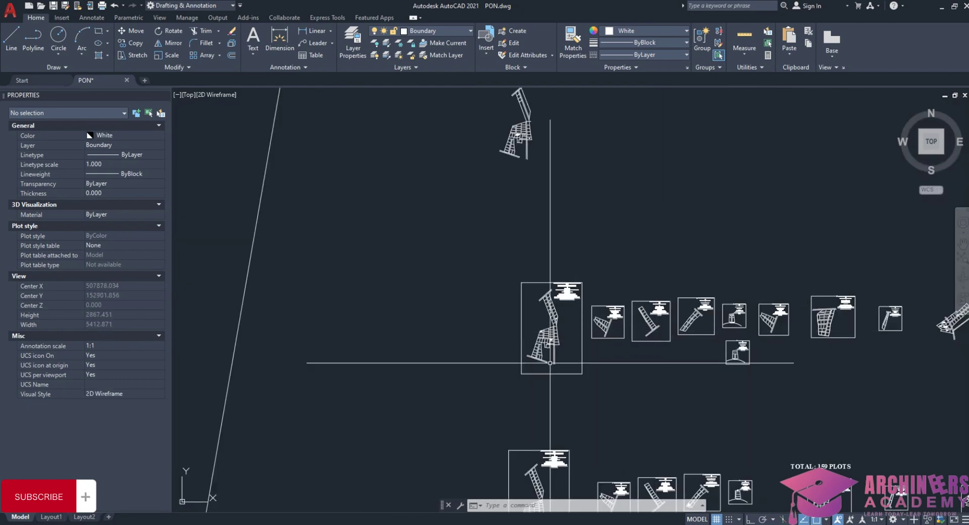
scroll(468, 307, "down", 6)
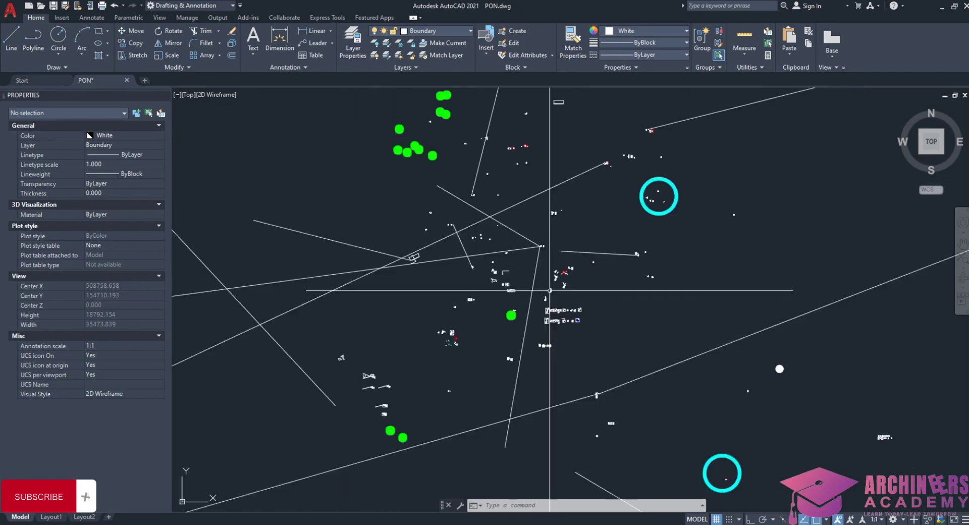
scroll(411, 374, "up", 12)
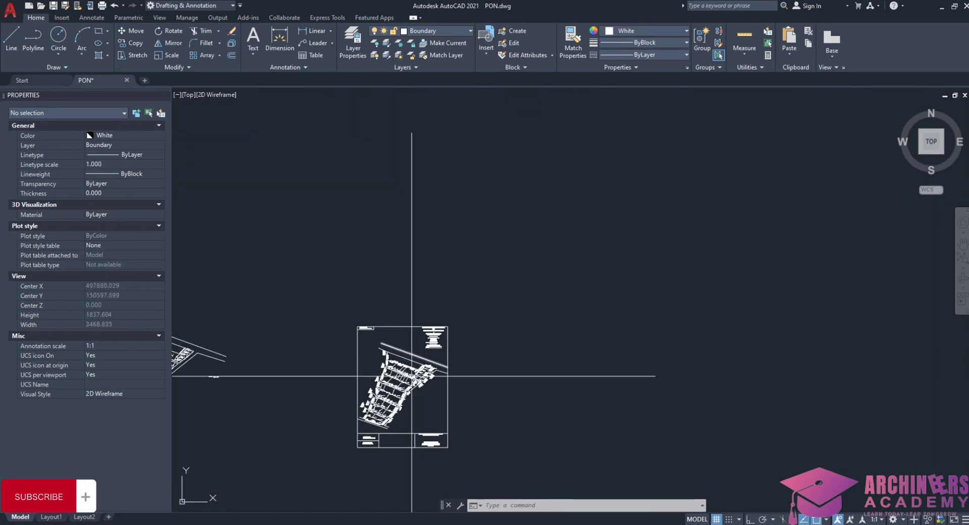
scroll(354, 321, "down", 5)
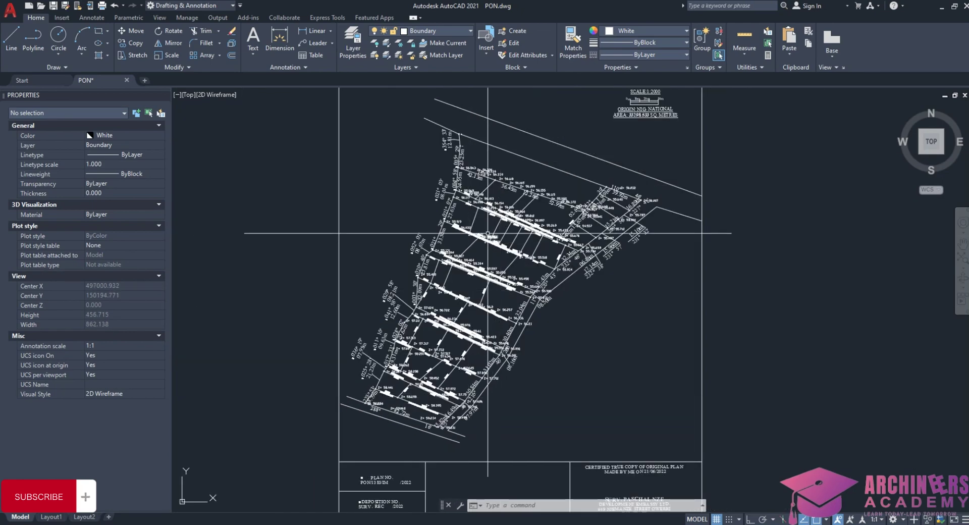
scroll(562, 296, "up", 6)
scroll(562, 296, "down", 12)
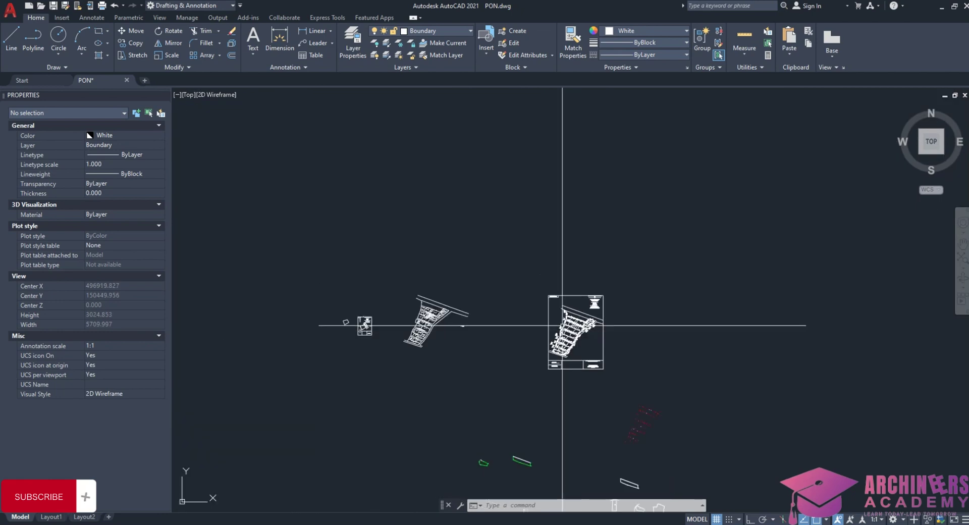
scroll(630, 298, "up", 9)
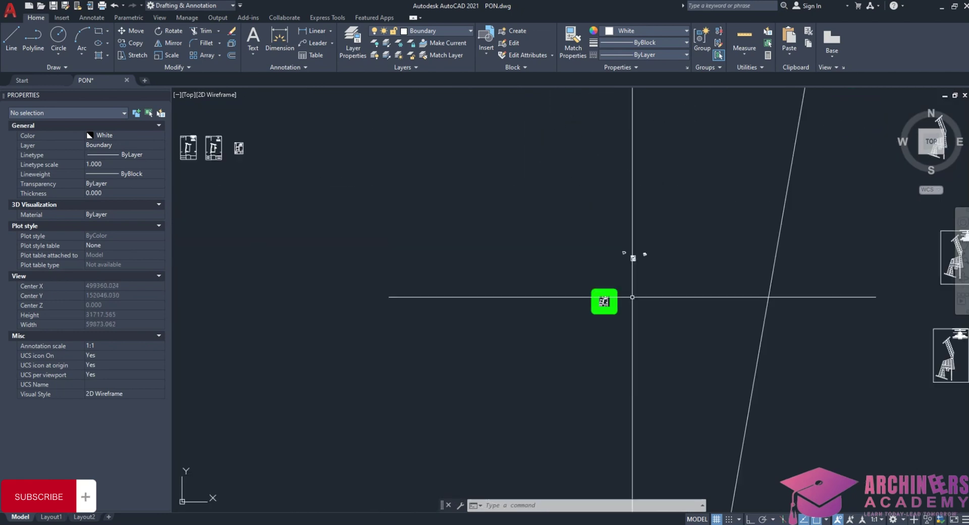
scroll(508, 331, "up", 4)
scroll(511, 340, "down", 4)
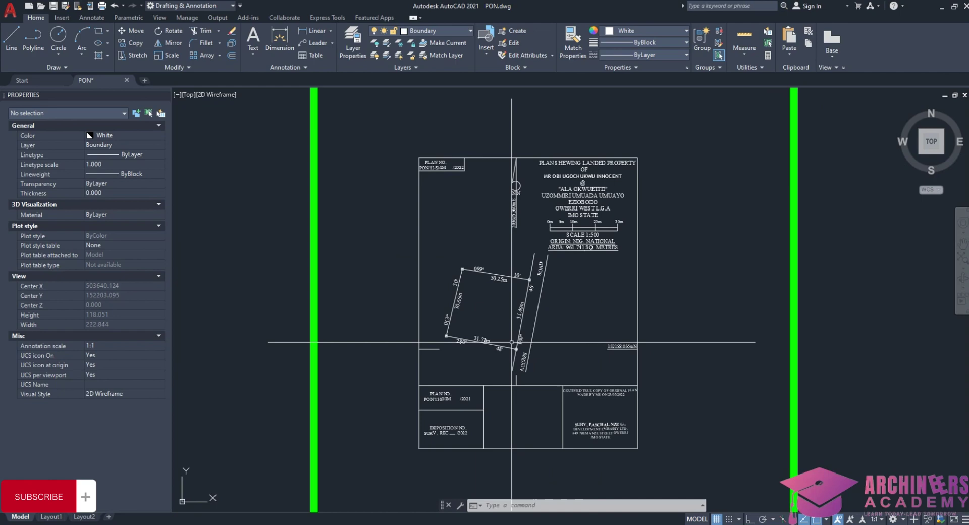
scroll(530, 326, "down", 10)
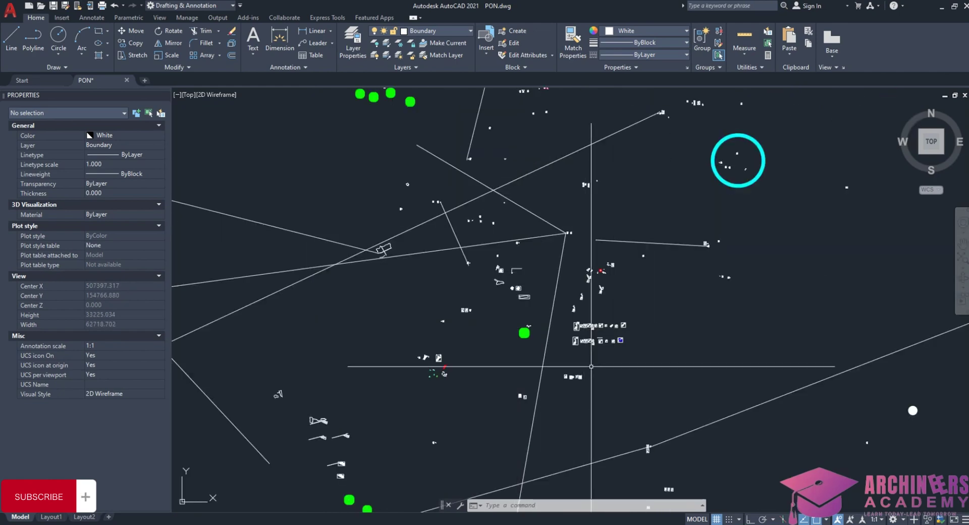
scroll(505, 312, "down", 3)
scroll(433, 215, "up", 5)
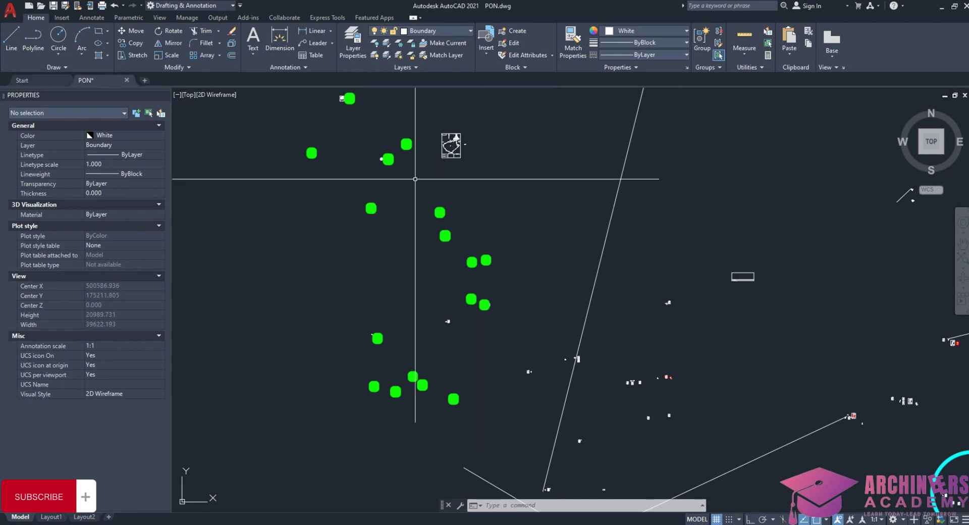
scroll(585, 282, "down", 3)
scroll(651, 366, "up", 5)
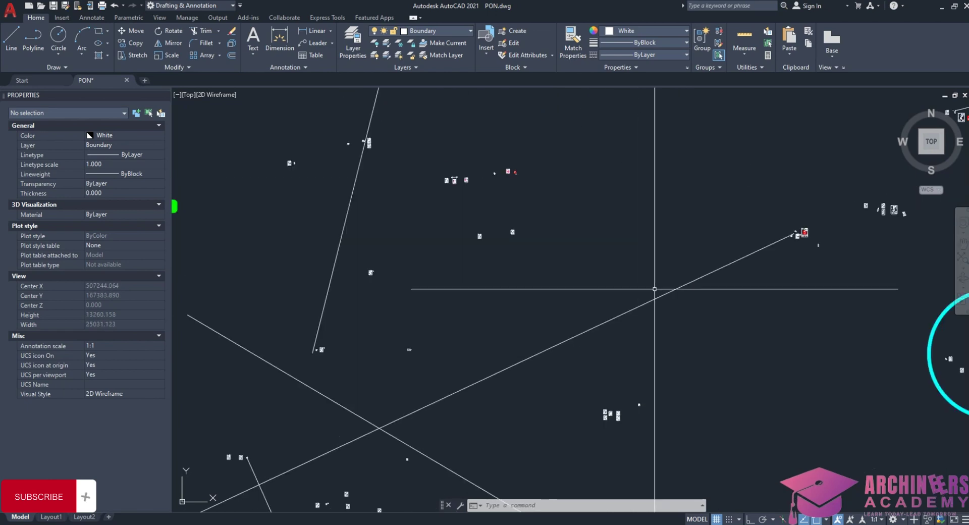
scroll(631, 280, "down", 5)
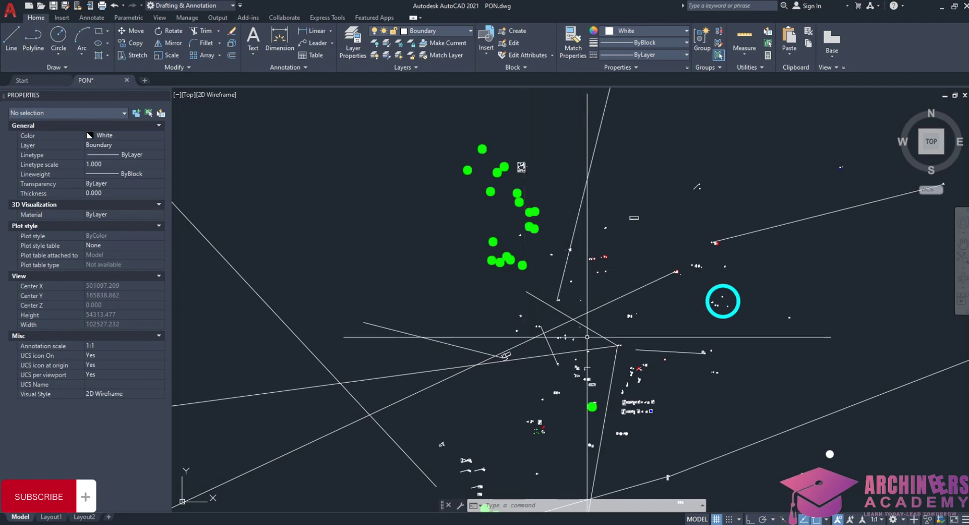
Step: Cancel the stray selection window and start a Line for the boundary at 501327.000, 161202.200
scroll(520, 298, "down", 4)
scroll(504, 289, "up", 6)
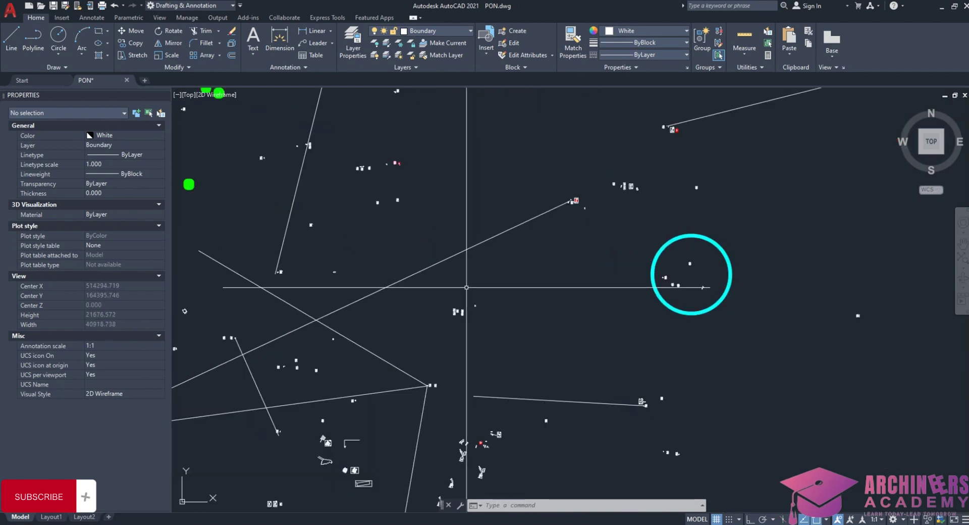
left_click(297, 118)
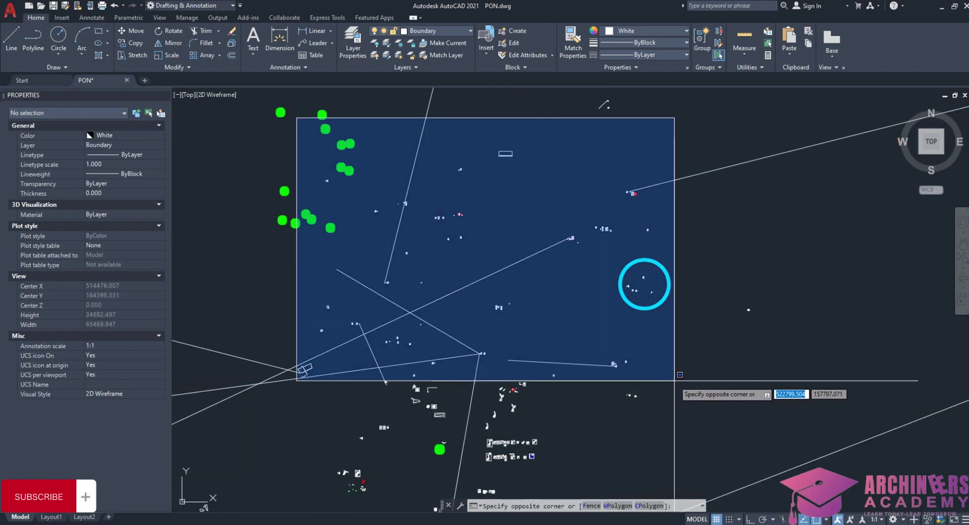
key("Escape")
scroll(212, 248, "up", 2)
left_click(11, 39)
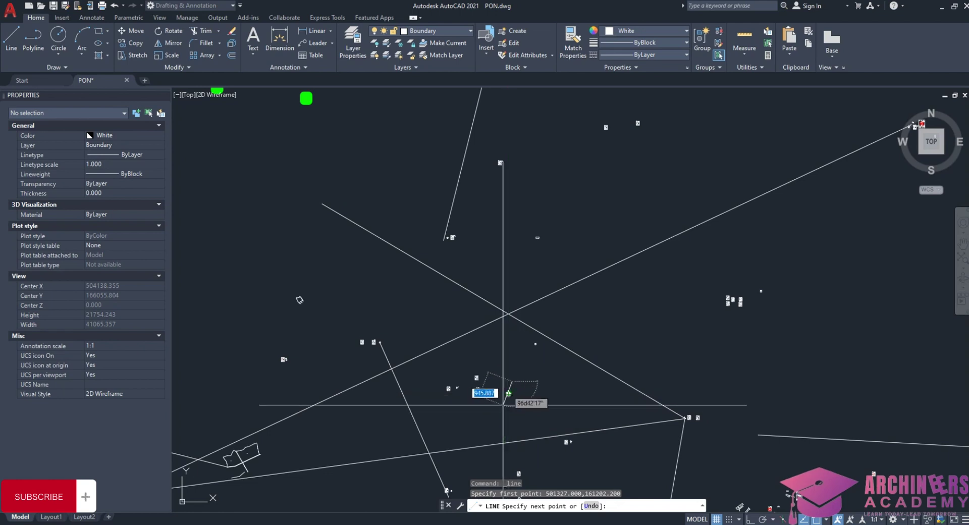
scroll(525, 373, "up", 6)
scroll(522, 389, "up", 6)
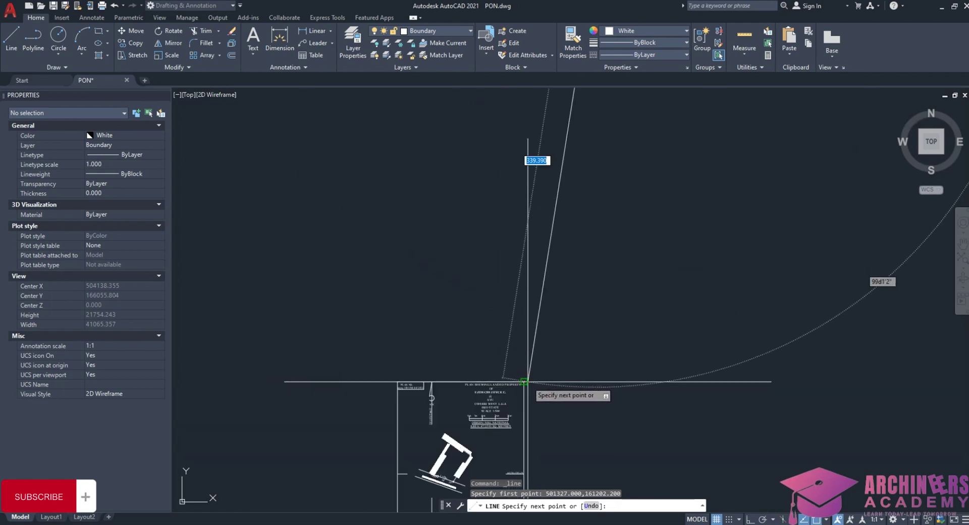
scroll(564, 193, "up", 3)
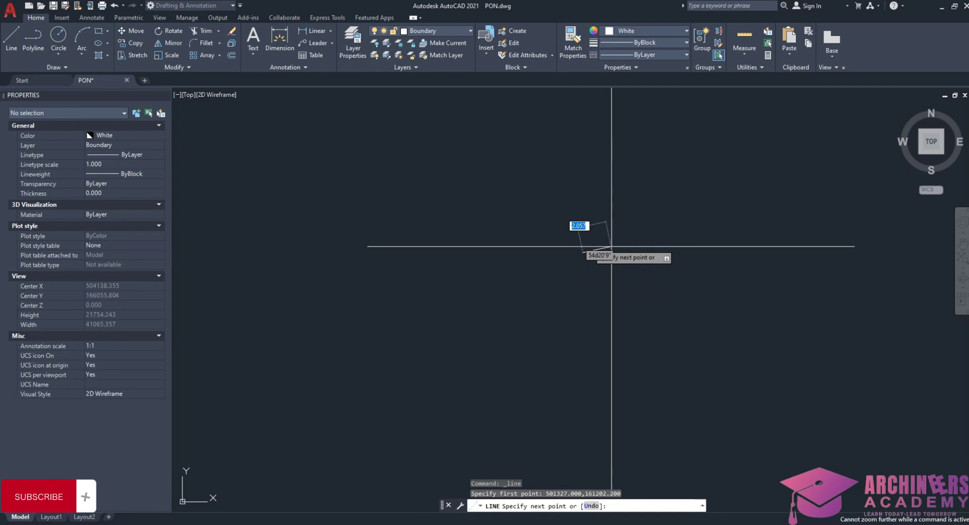
scroll(561, 280, "down", 8)
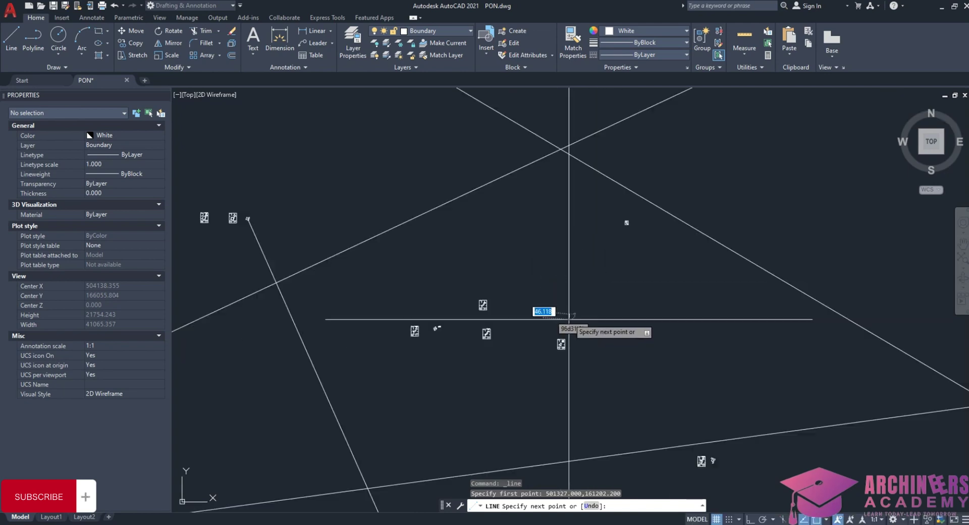
scroll(617, 329, "up", 8)
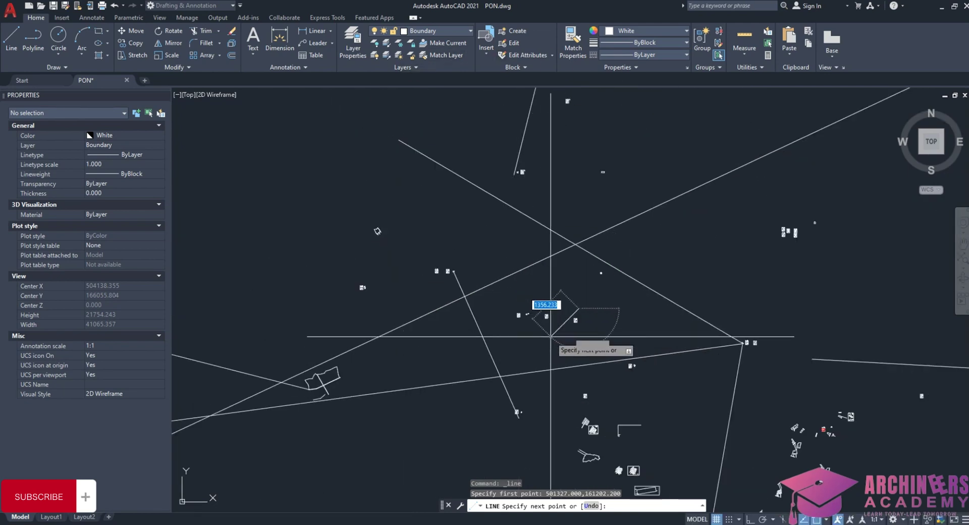
scroll(584, 201, "up", 5)
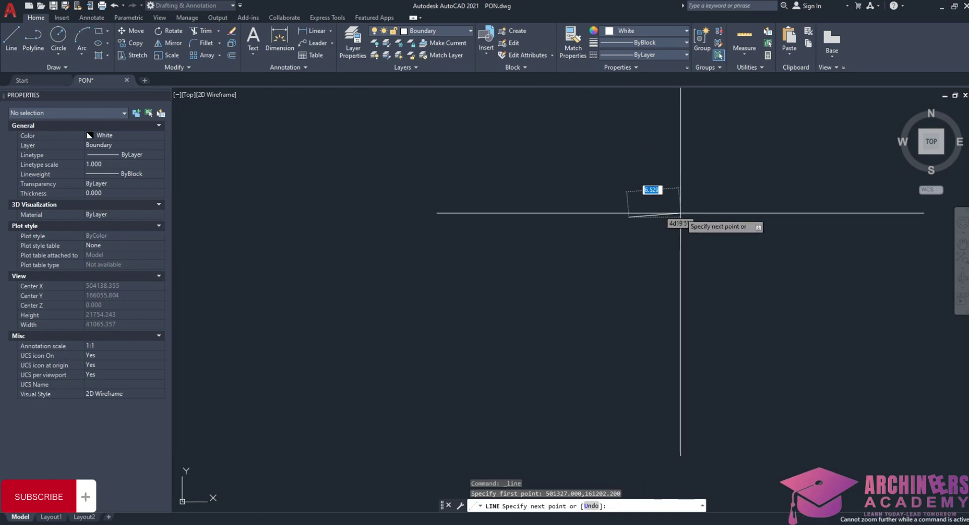
scroll(537, 259, "down", 3)
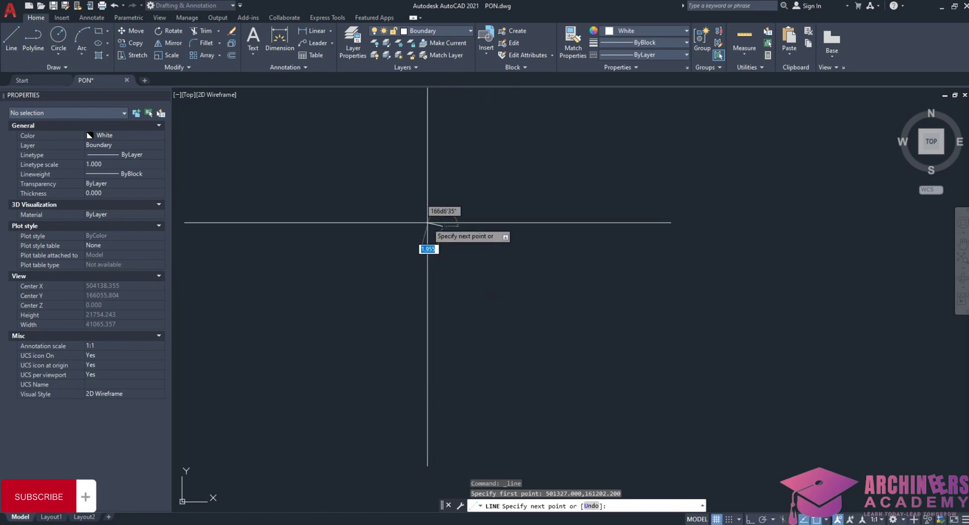
scroll(443, 220, "up", 2)
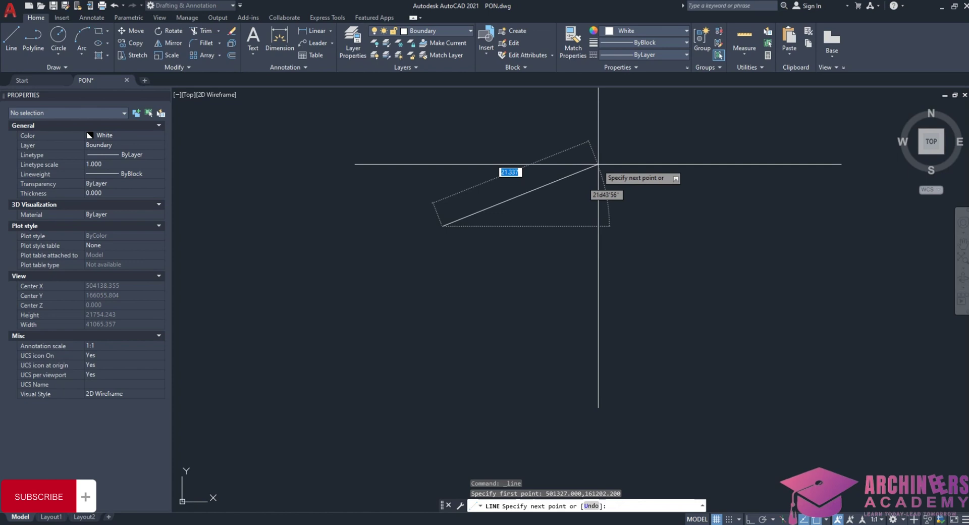
Step: Toggle Ortho and draw the first side 32.40 long at bearing 078d19'
key("F8")
key("F8")
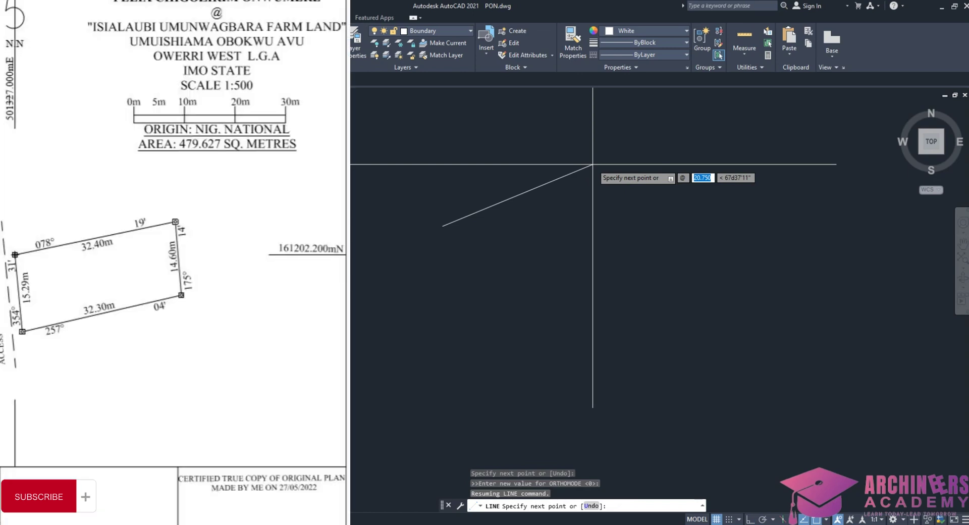
type("32.40")
key("Tab")
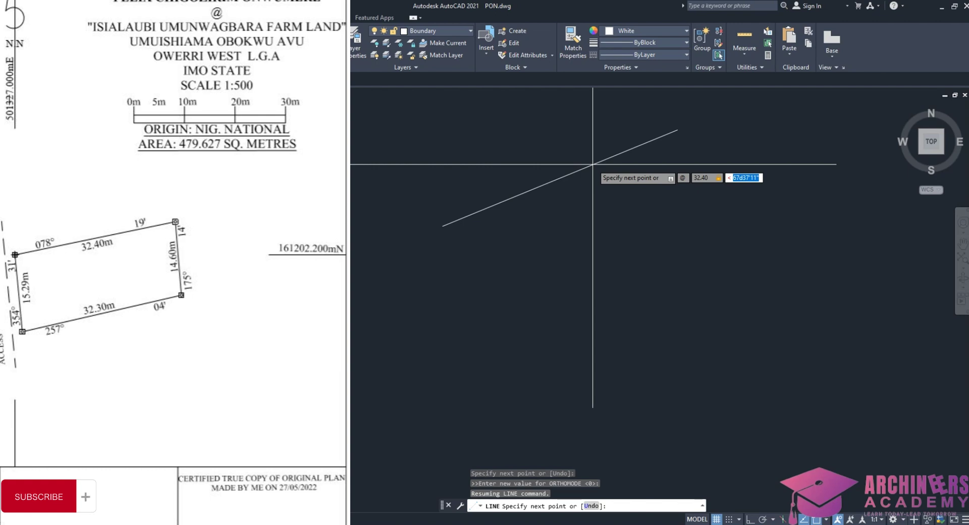
type("078d19'")
key("Return")
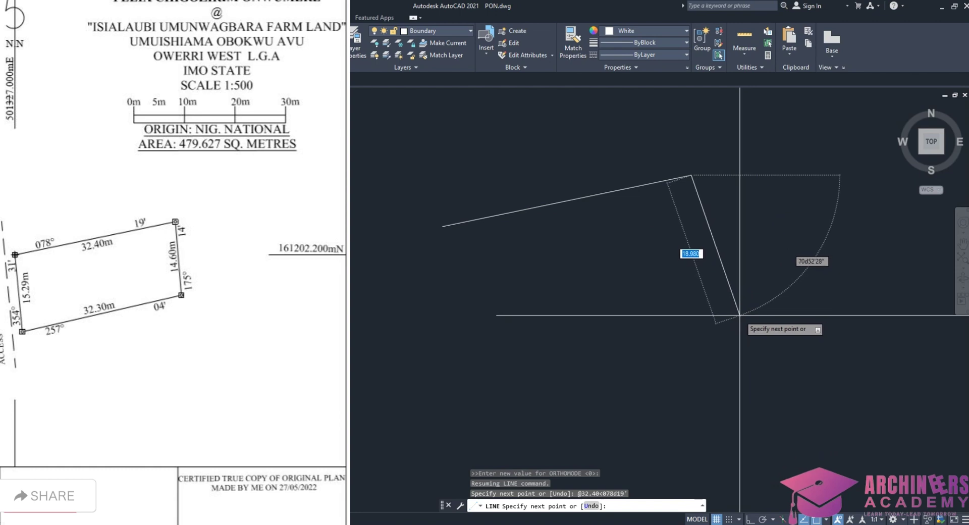
Step: Toggle Ortho and enter length 14.60 with bearing 175d14' for the east side
key("F8")
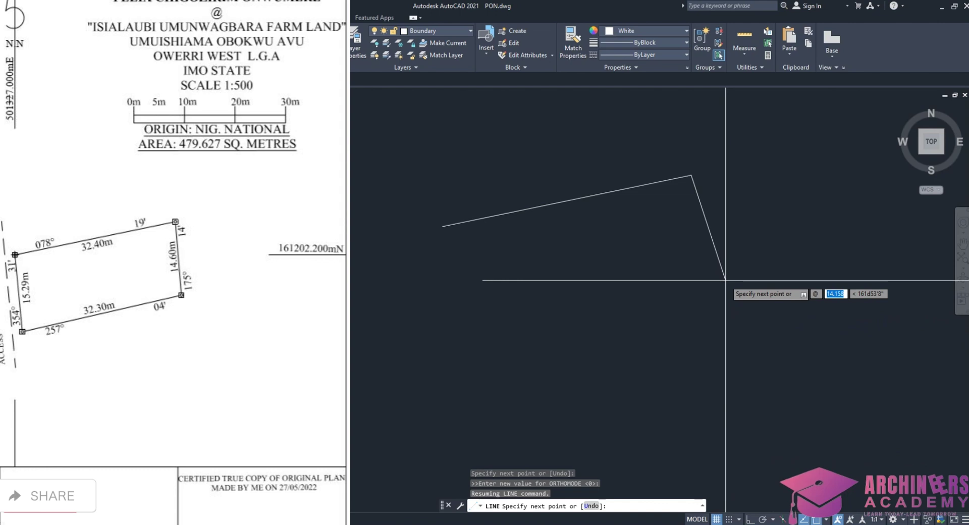
type("14.")
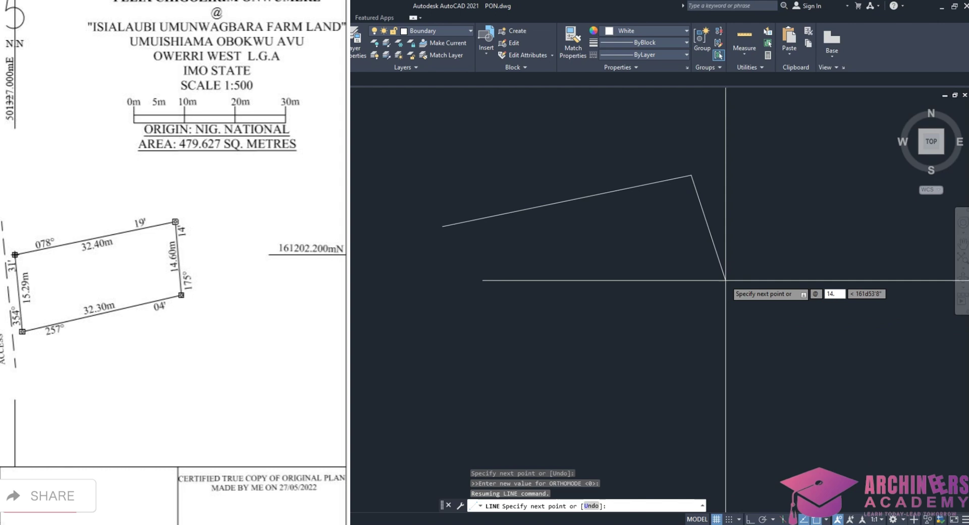
type("60")
key("Tab")
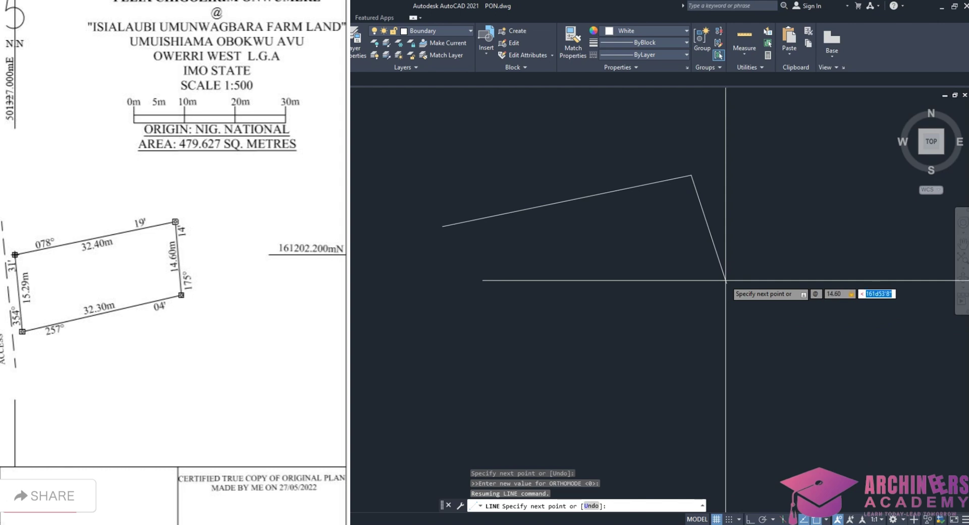
type("175d14")
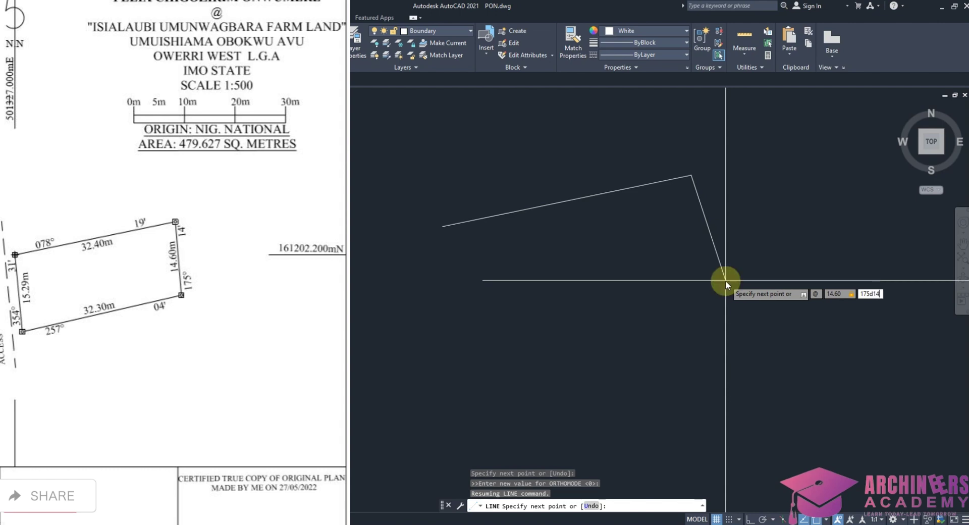
type("'")
Step: Commit the 14.60 east side, then draw the south side 32.30 at 257d04'
key("Return")
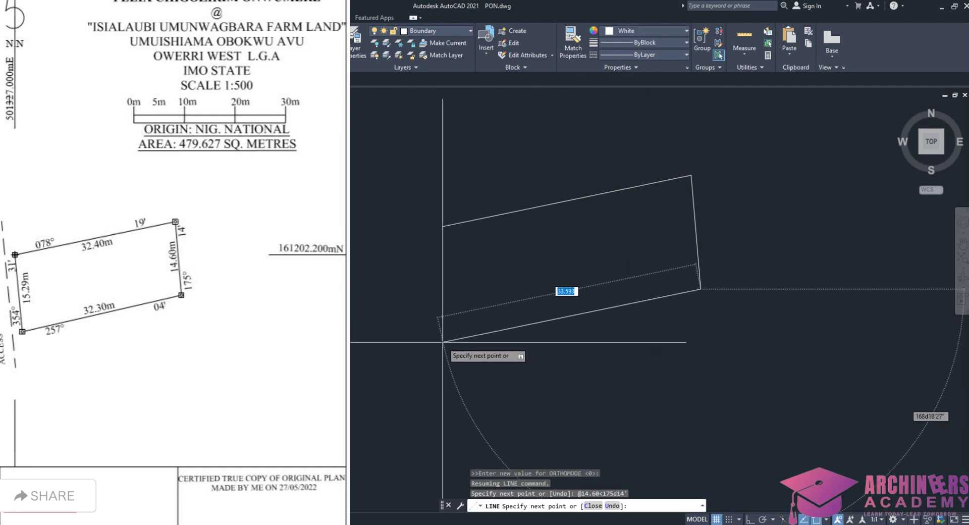
key("F8")
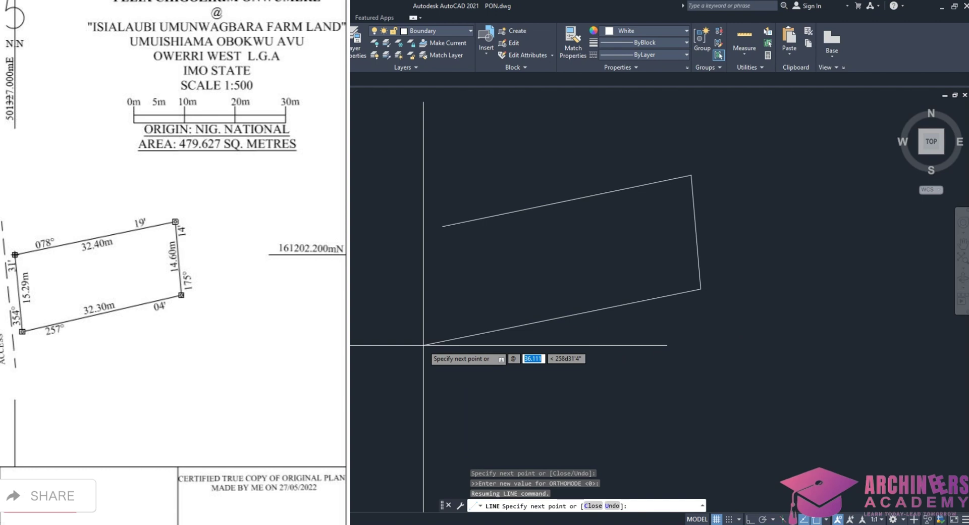
type("32")
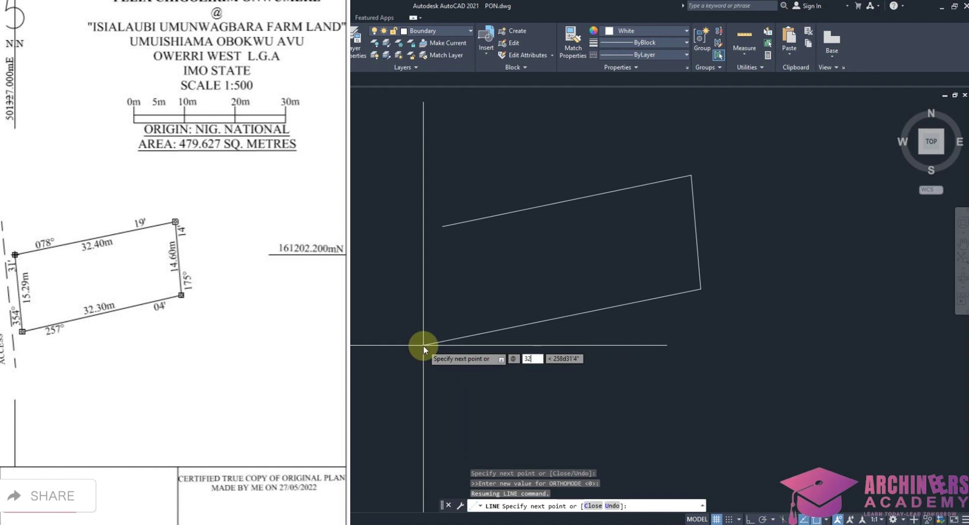
type(".30")
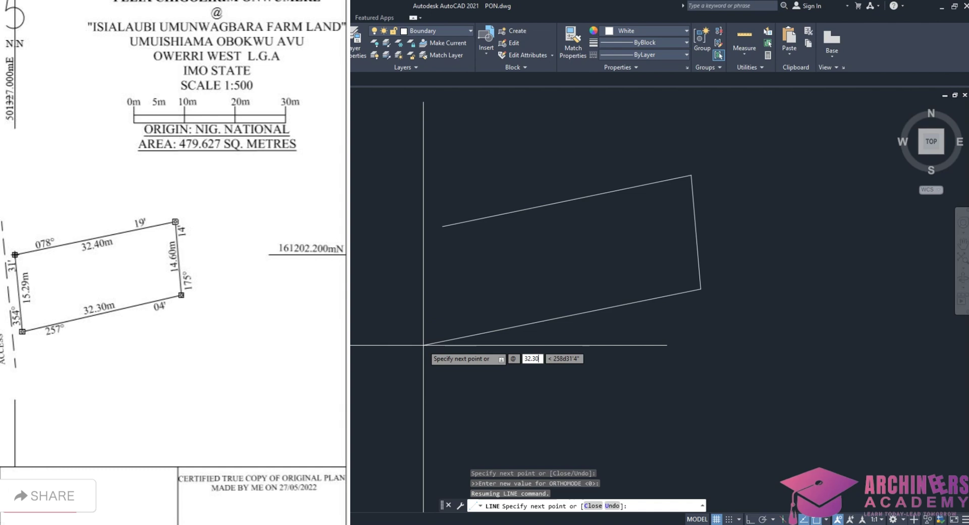
type(">")
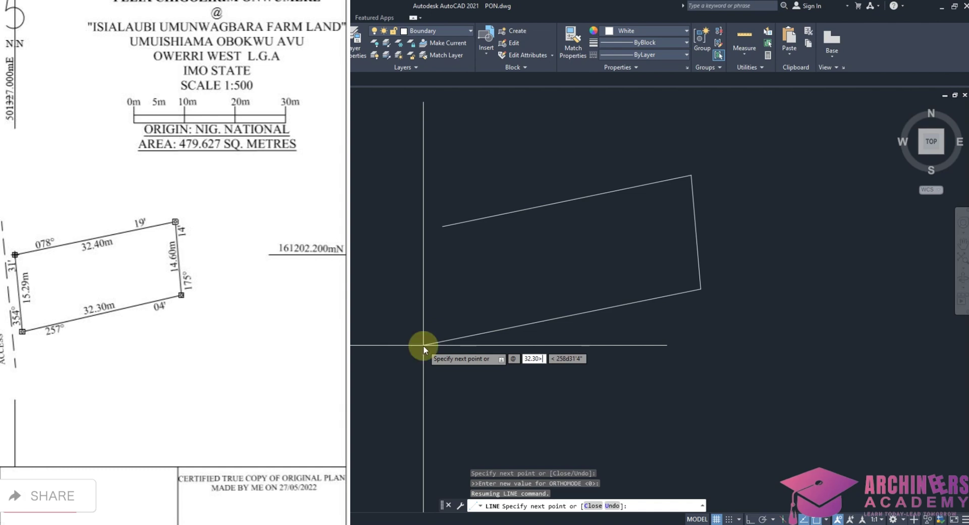
key("BackSpace")
key("Tab")
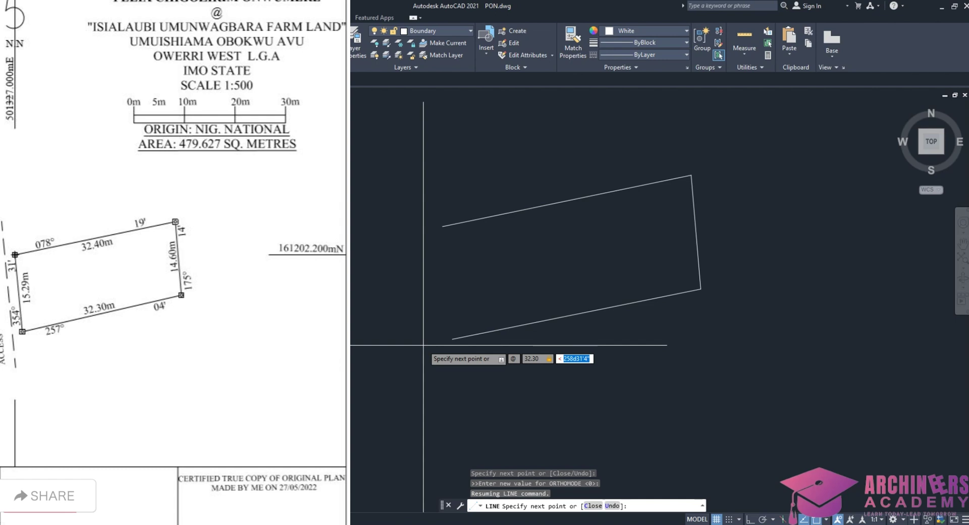
type("257")
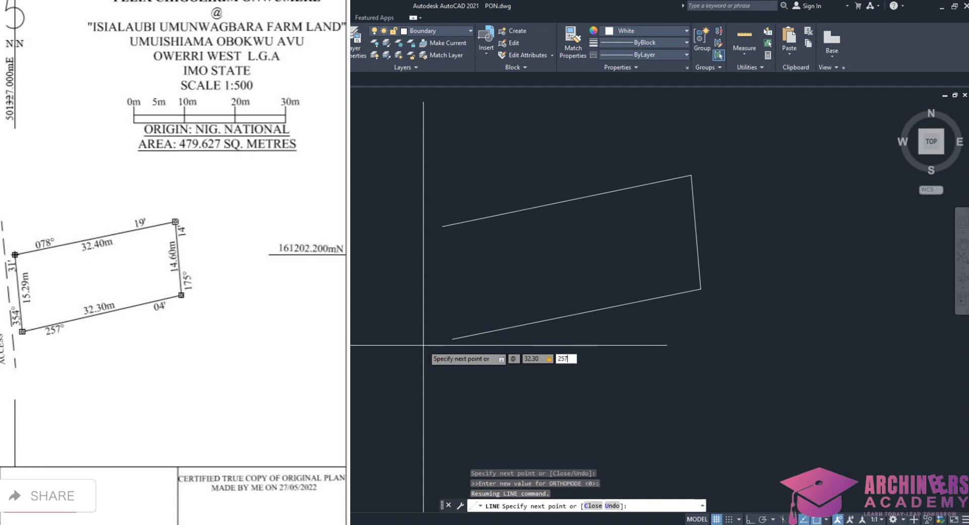
type("d")
type("04'")
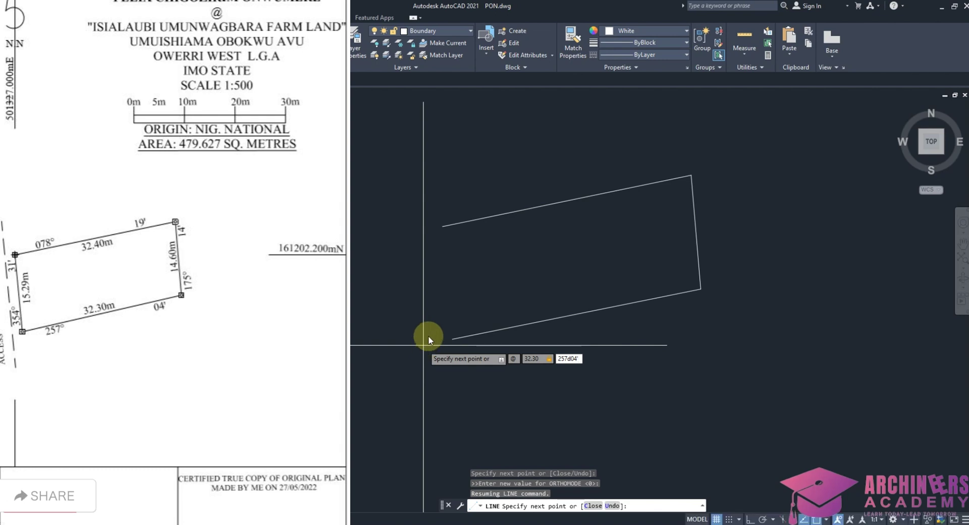
key("Return")
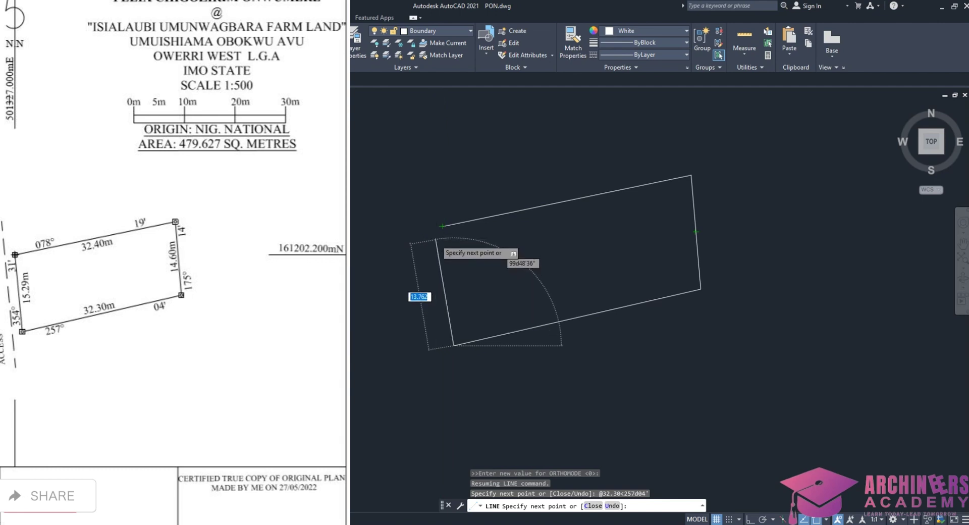
Step: Draw the west side 15.29 at 354d31' and end LINE, closing the outline
key("F8")
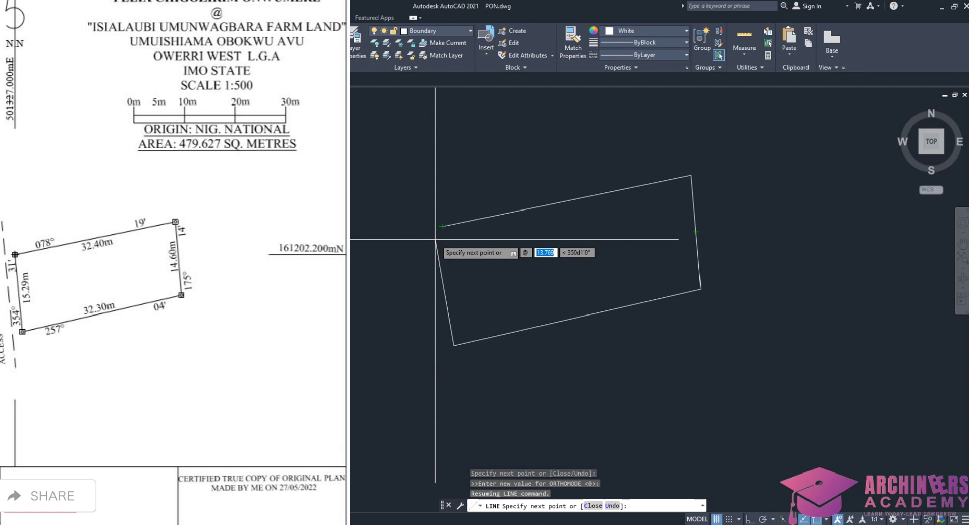
type("15")
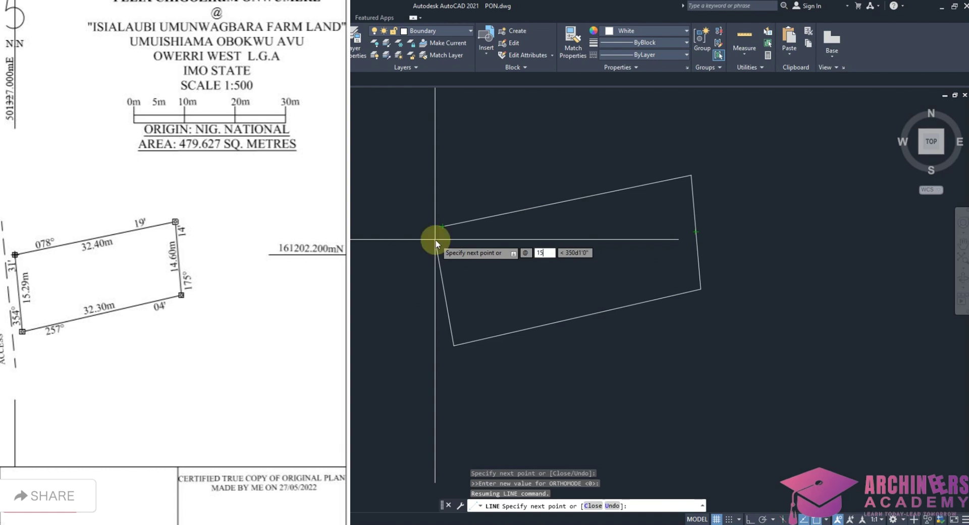
type(".29")
key("Tab")
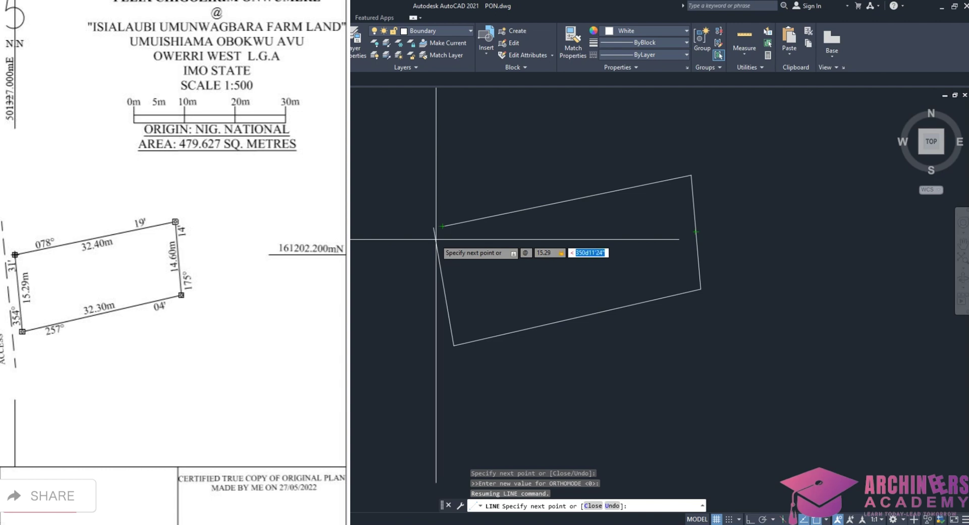
type("354")
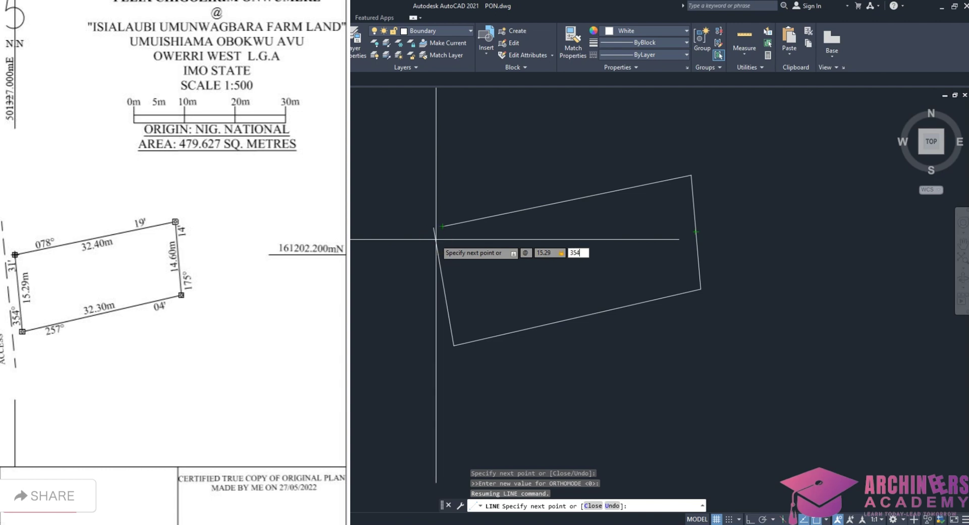
type("d31'")
key("Return")
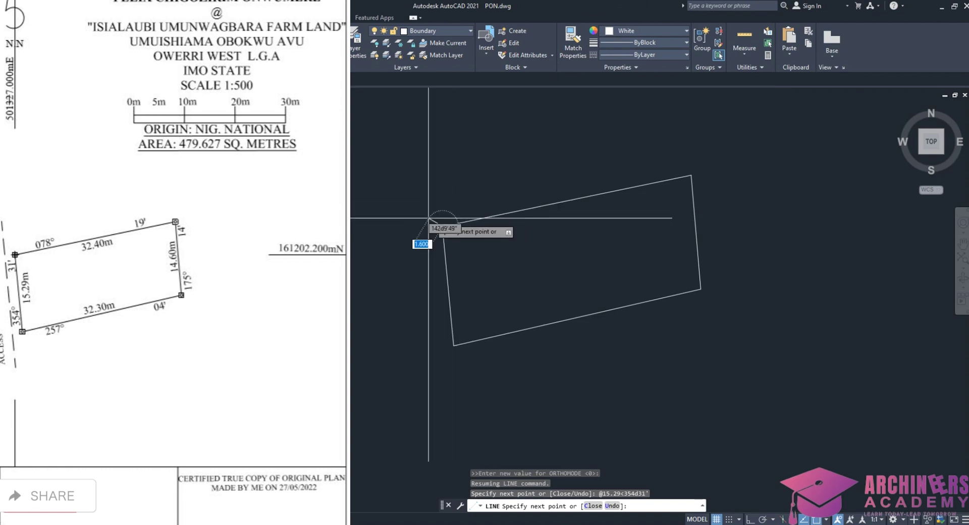
scroll(439, 235, "down", 1)
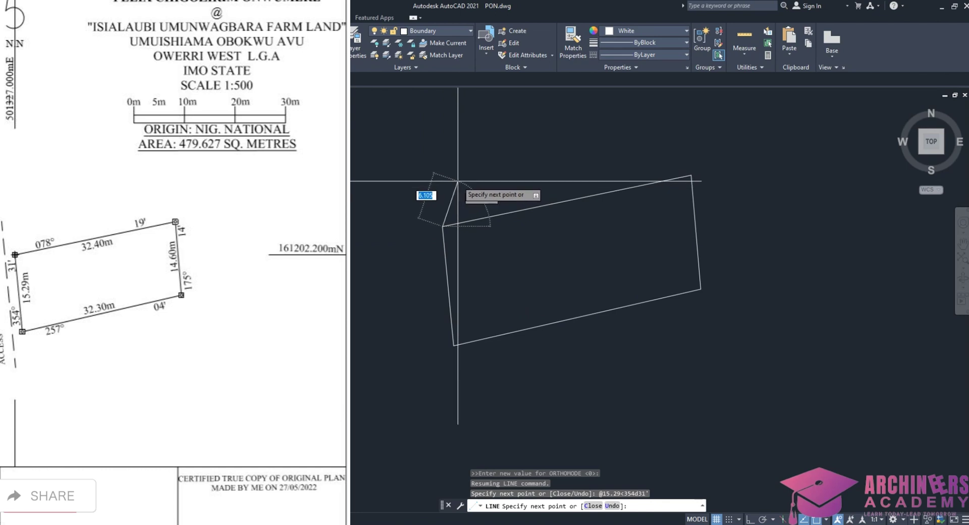
key("Return")
scroll(457, 192, "down", 4)
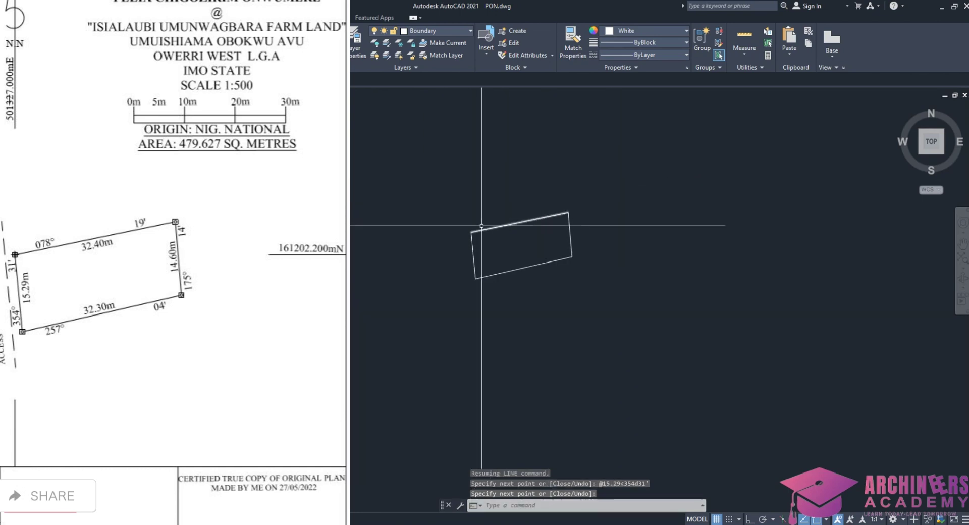
scroll(480, 227, "up", 2)
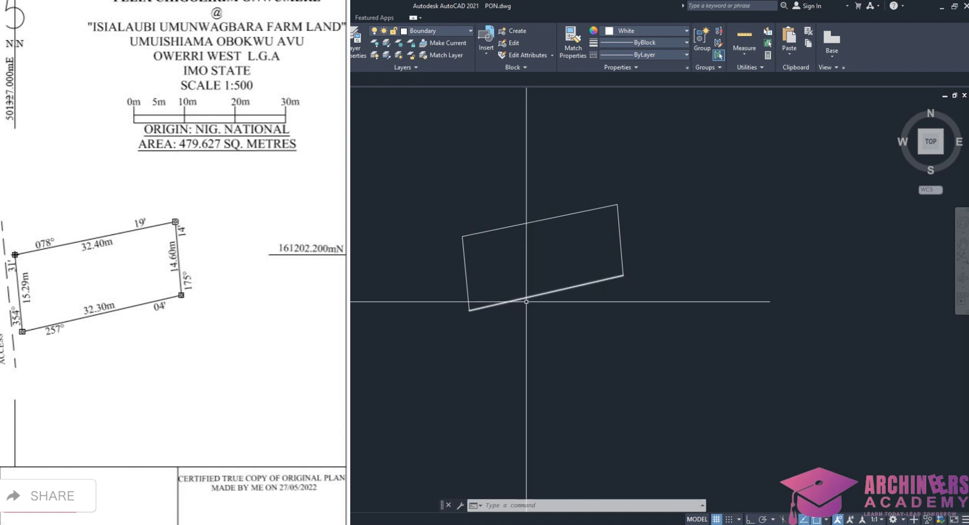
scroll(516, 274, "down", 3)
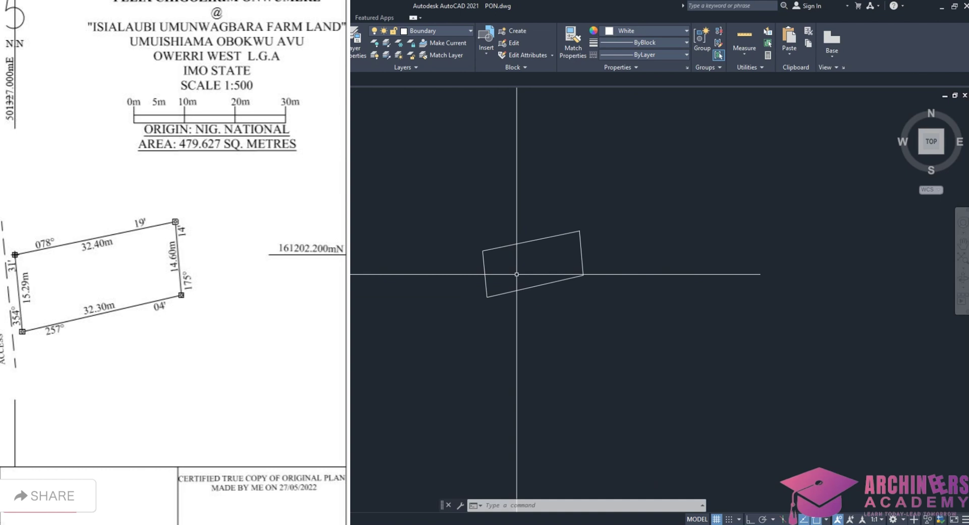
scroll(499, 259, "up", 4)
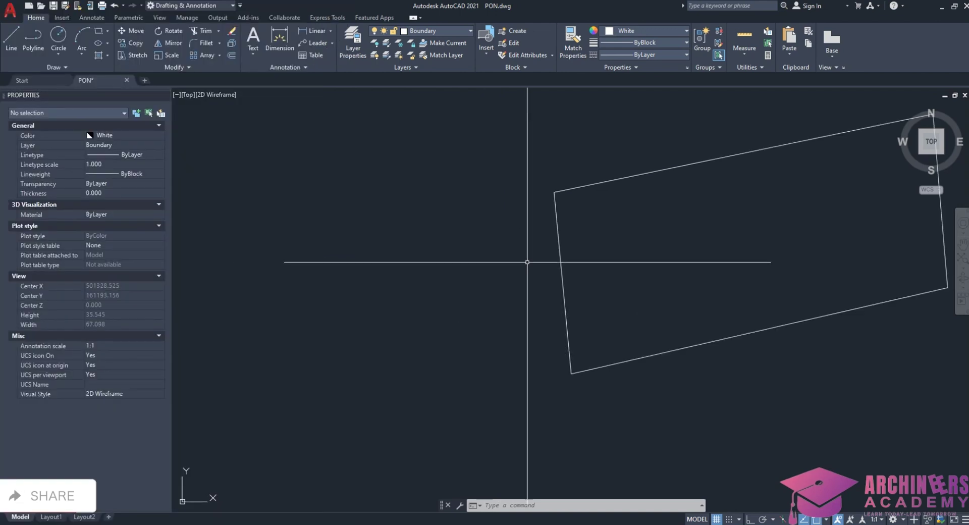
Step: Offset the west side by 0.9, then by 6, and delete the extra parallel line
left_click(232, 56)
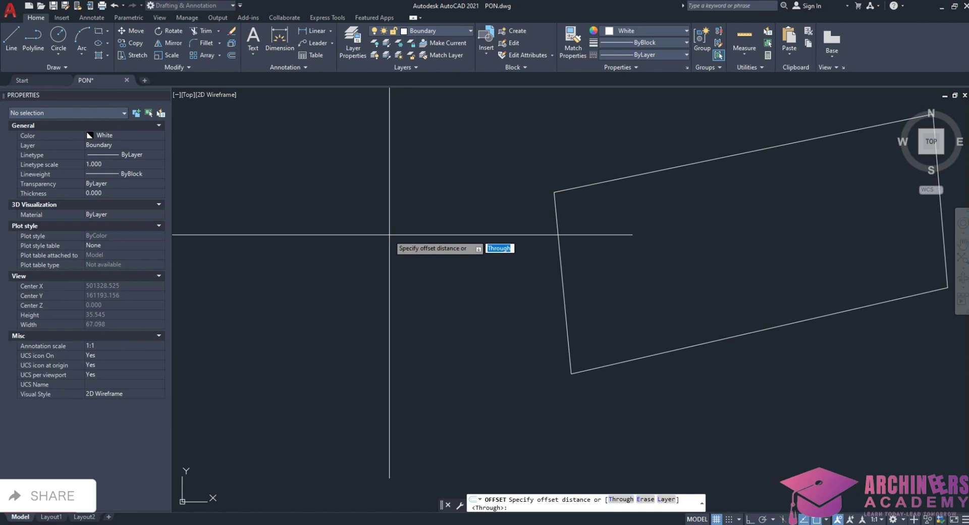
type(".9")
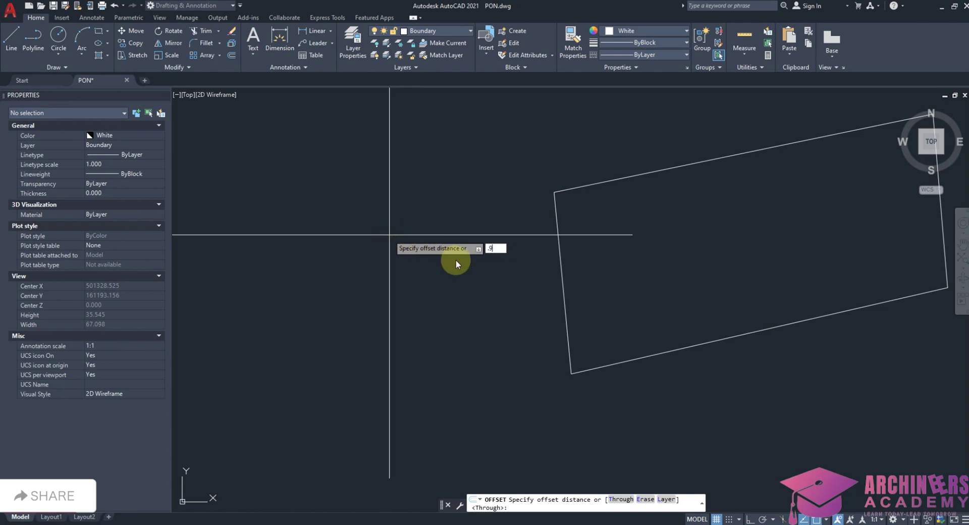
key("Return")
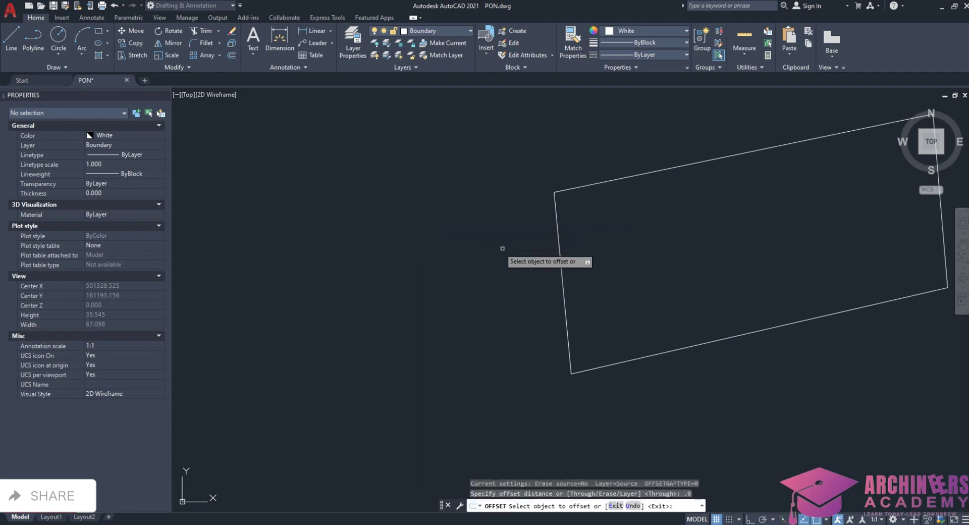
left_click(561, 262)
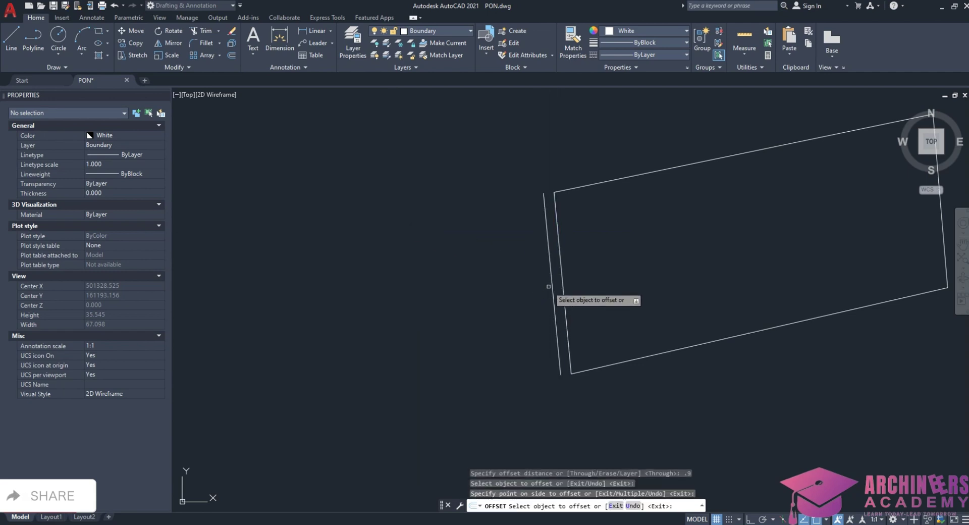
left_click(541, 285)
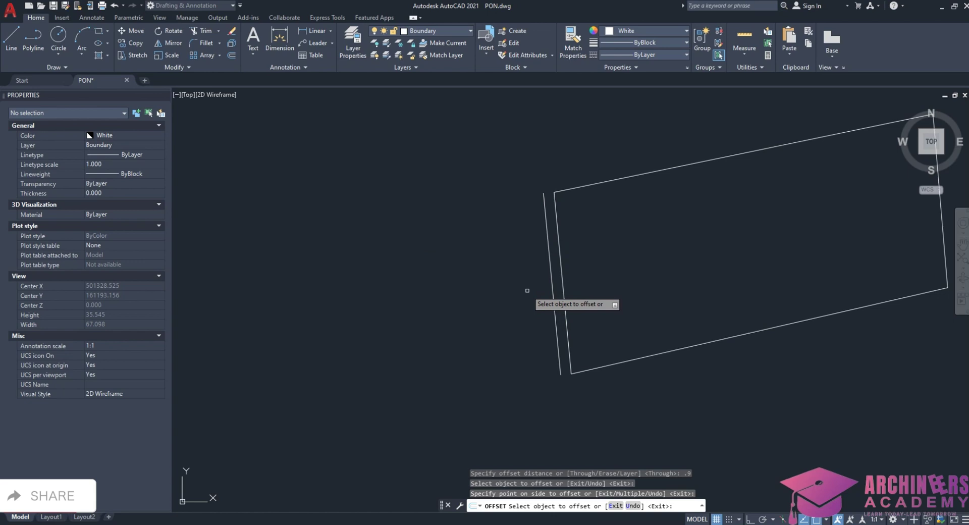
type("6")
key("Return")
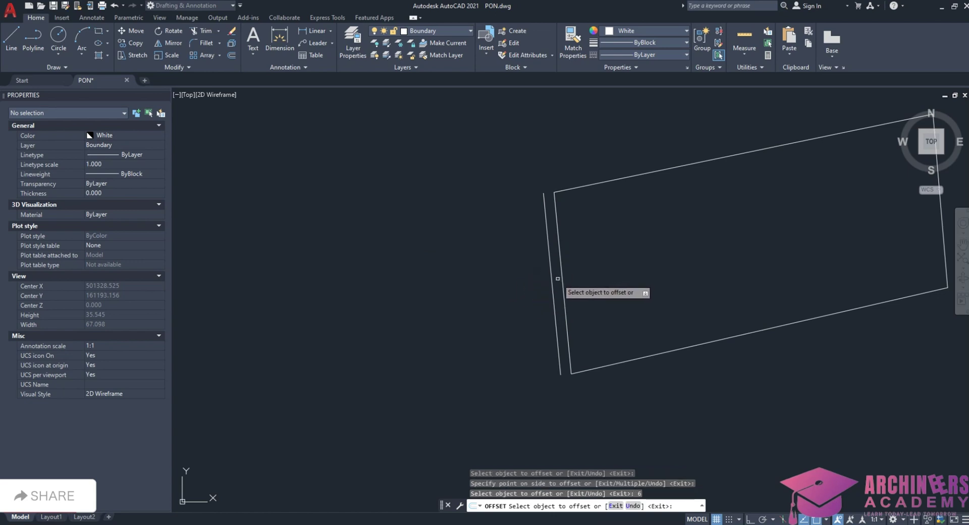
left_click(552, 280)
left_click(535, 287)
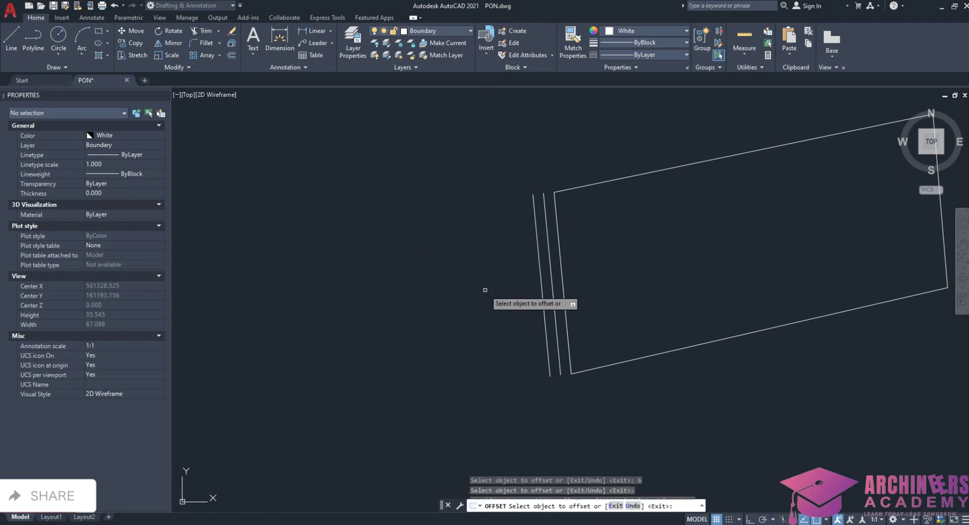
key("Escape")
left_click(541, 281)
key("Delete")
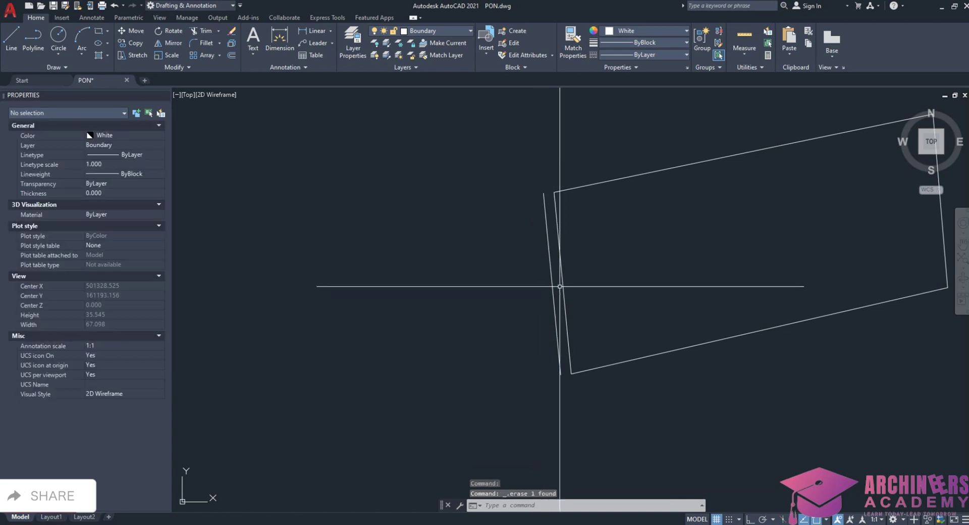
Step: Offset the remaining line 6 units further left
left_click(552, 286)
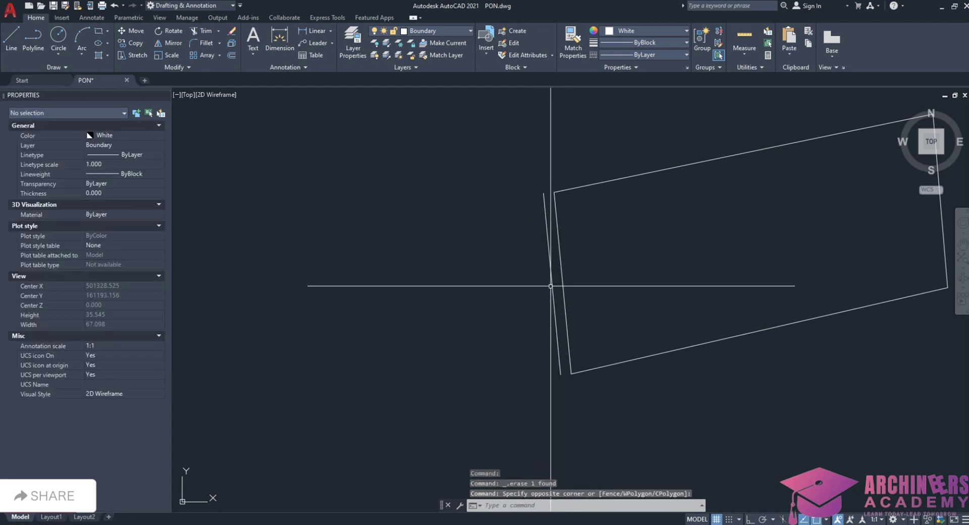
left_click(555, 281)
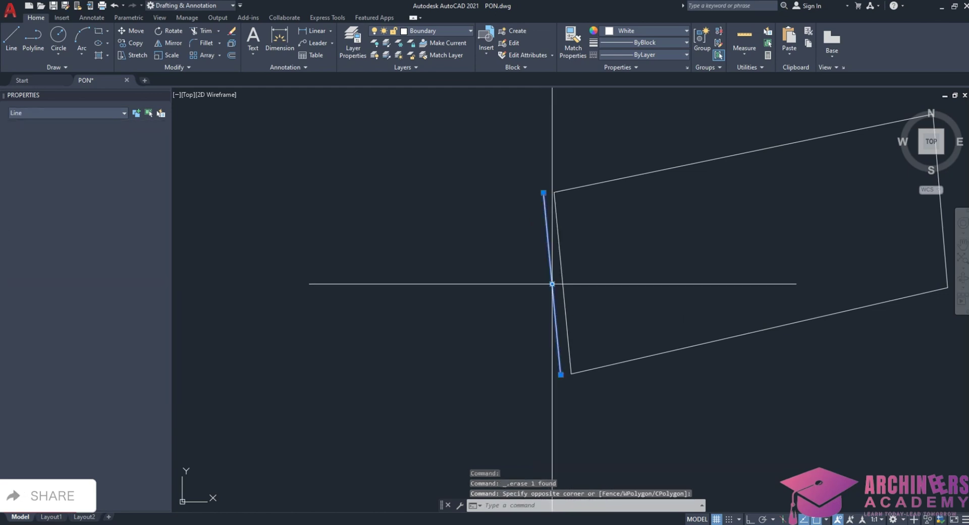
left_click(235, 57)
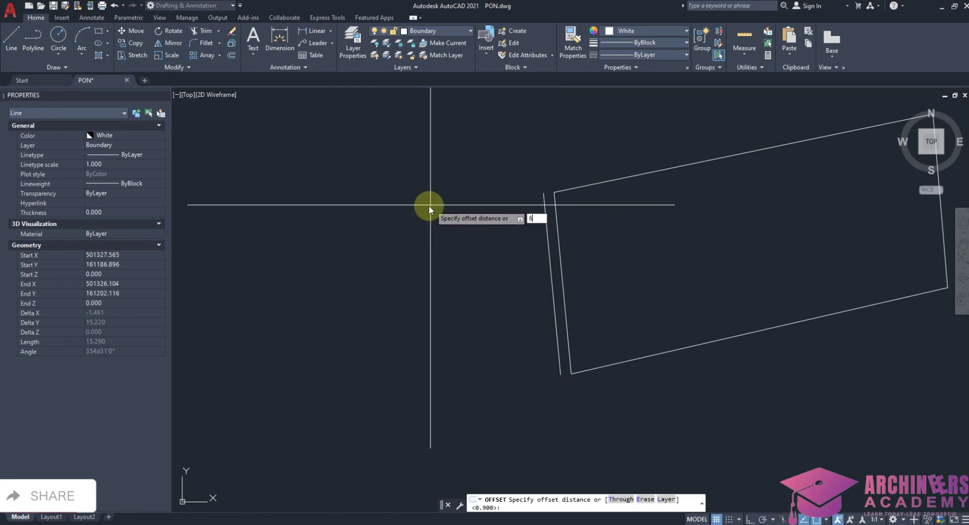
type("6")
key("Return")
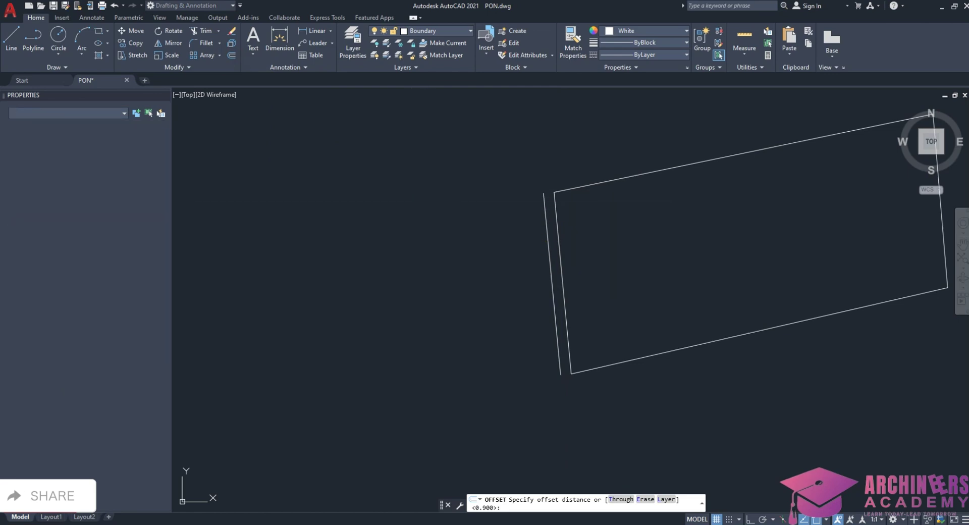
left_click(401, 216)
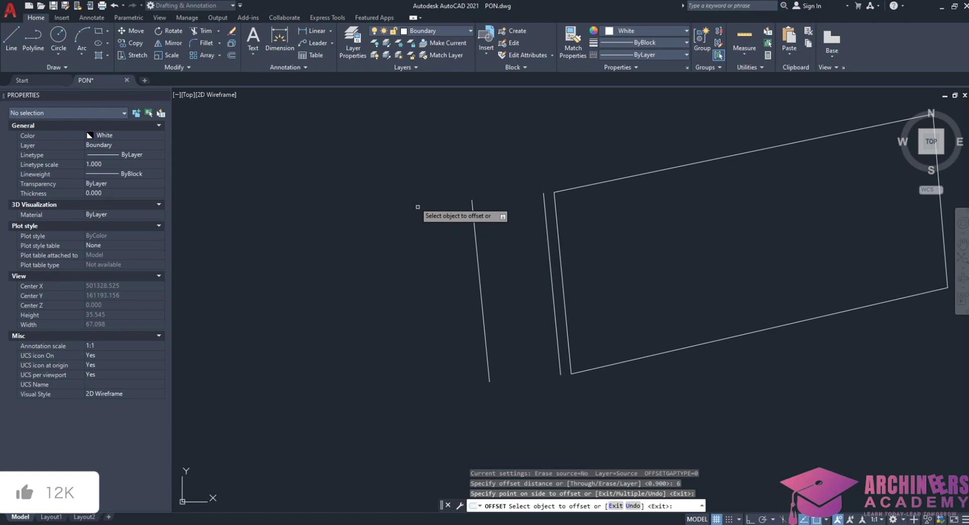
scroll(303, 217, "down", 4)
key("Escape")
middle_click_drag(367, 213, 446, 221)
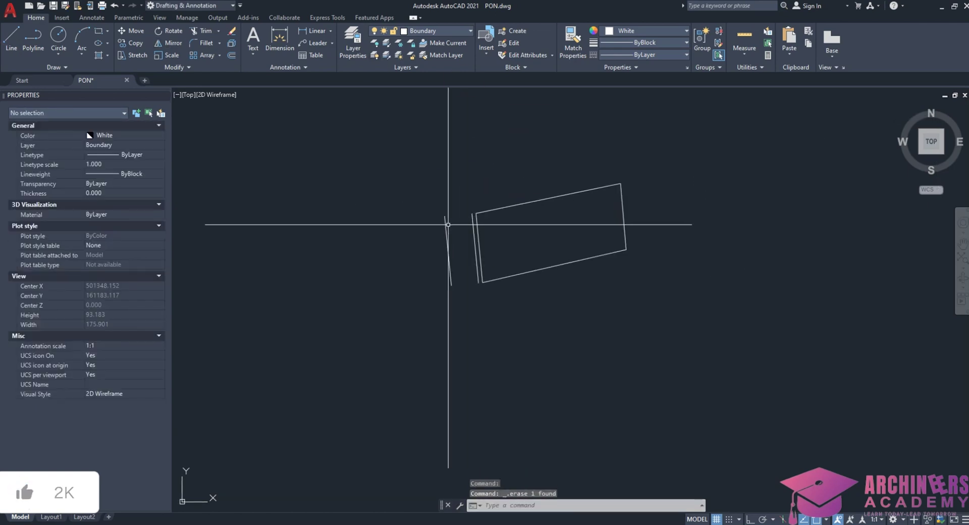
Step: Erase the unwanted line and stretch the outer offset line's top end upward
left_click(445, 217)
key("Delete")
left_click(445, 216)
left_click(445, 216)
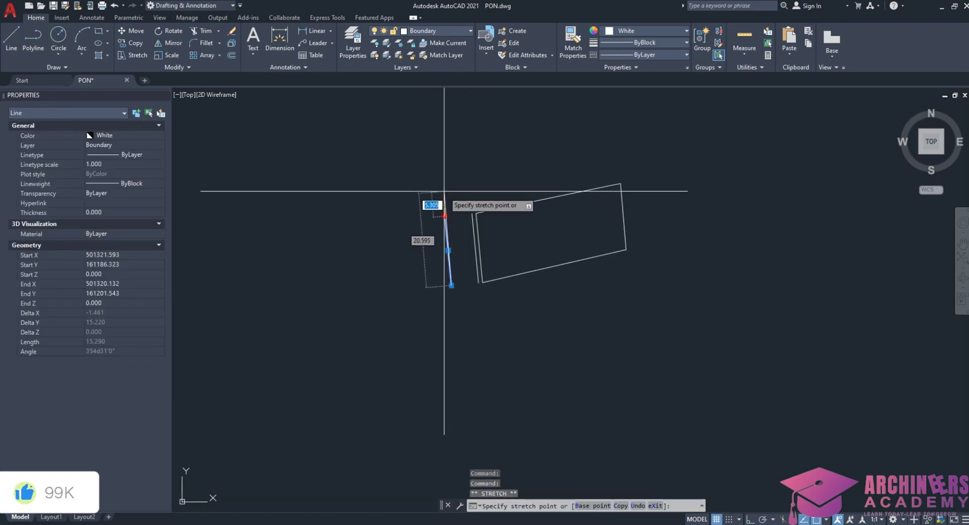
scroll(441, 169, "up", 4)
left_click(441, 194)
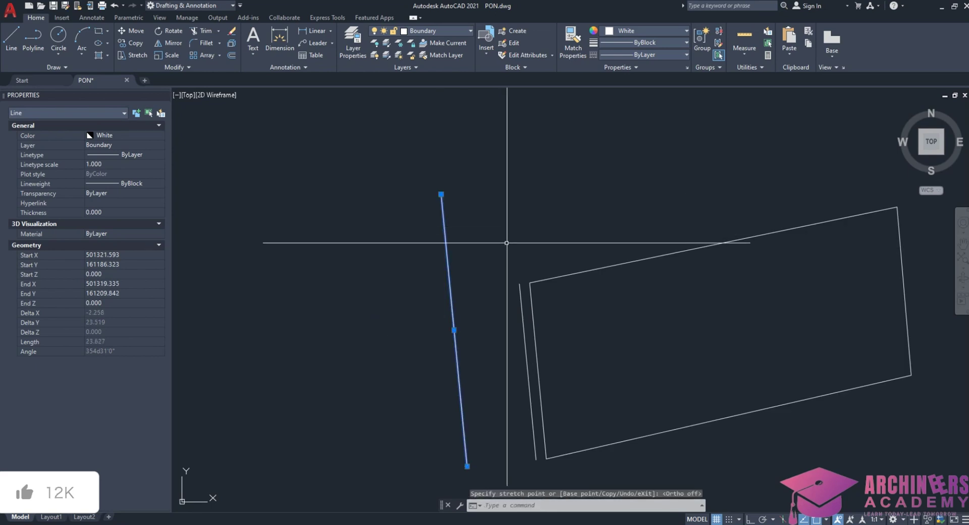
Step: Stretch the inner line's top to the intersection and extend both bottom ends level
left_click(521, 296)
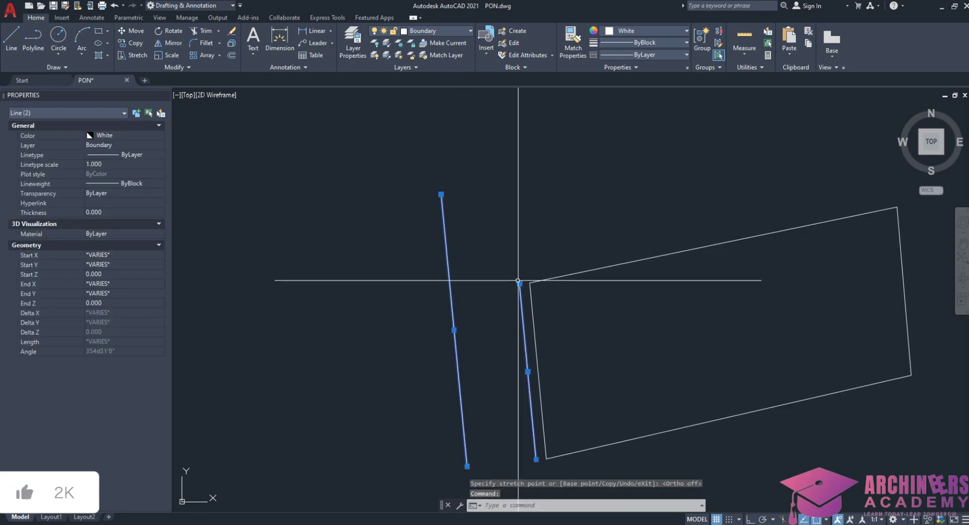
left_click(519, 283)
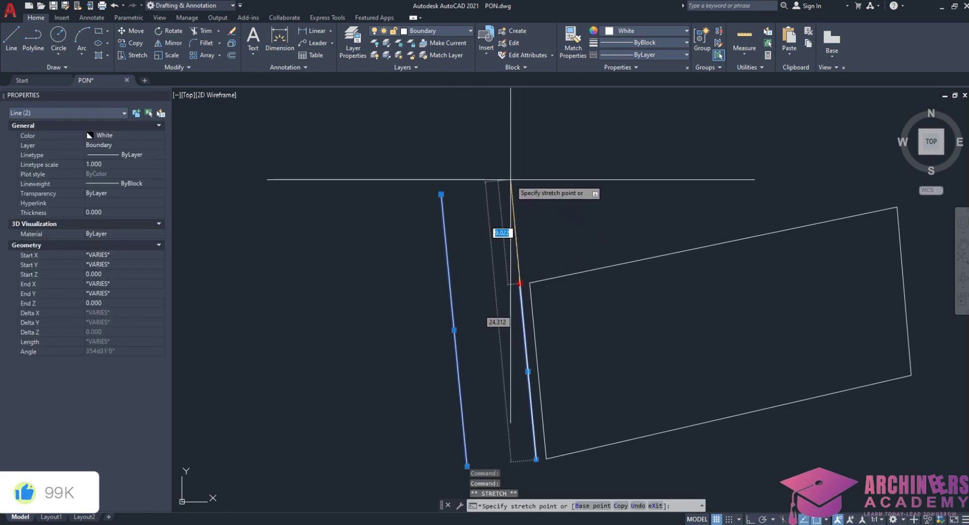
scroll(510, 177, "up", 2)
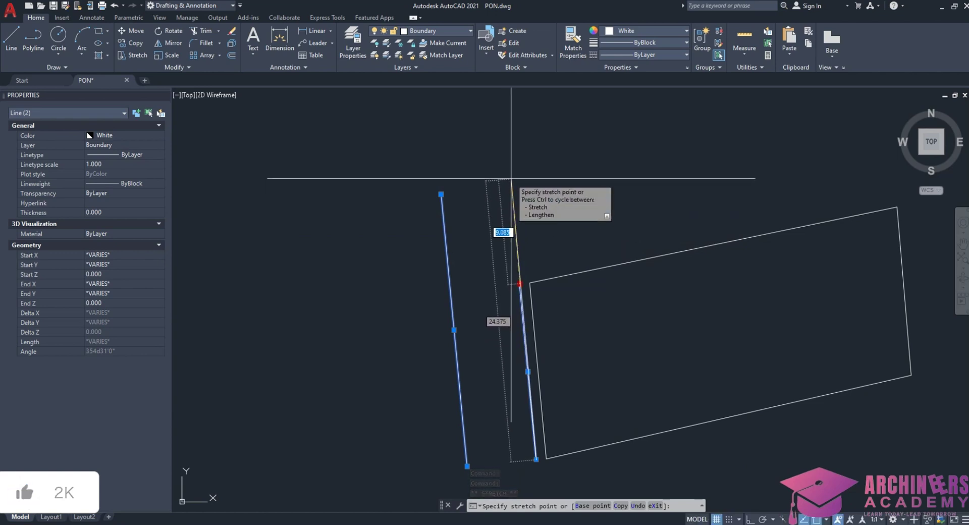
left_click(510, 179)
scroll(507, 171, "down", 4)
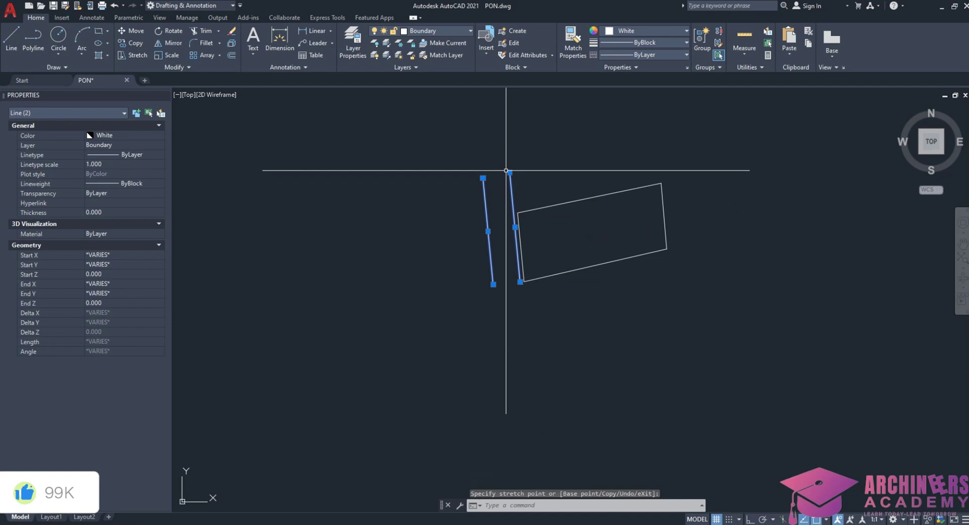
scroll(533, 306, "up", 2)
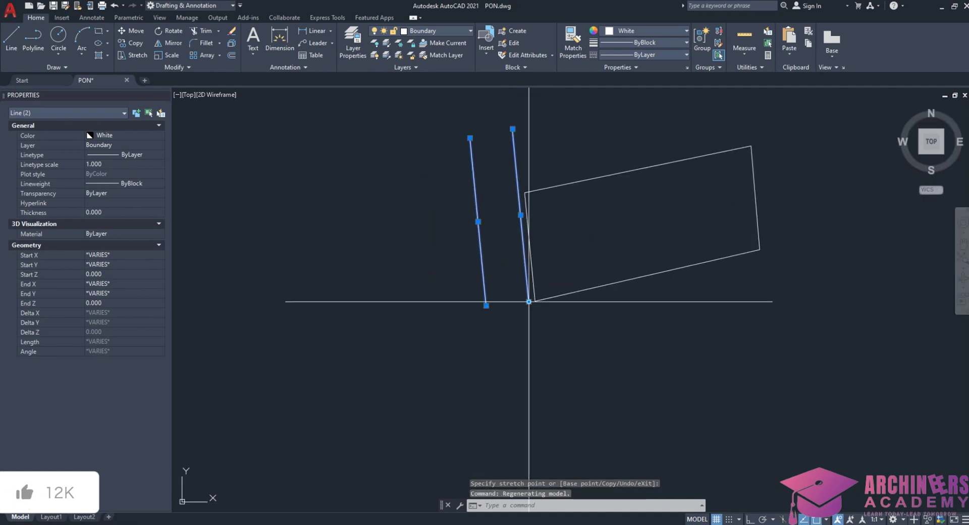
left_click(529, 301)
left_click(533, 355)
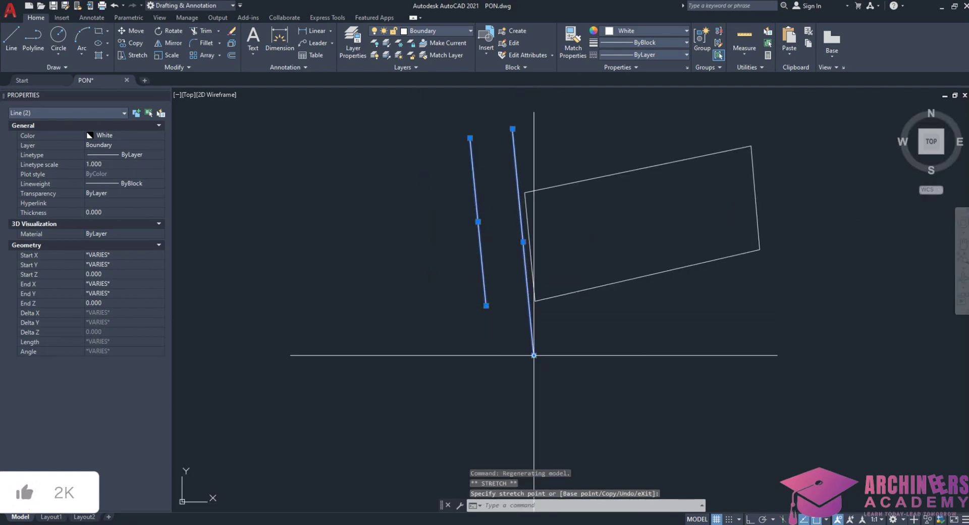
left_click(486, 306)
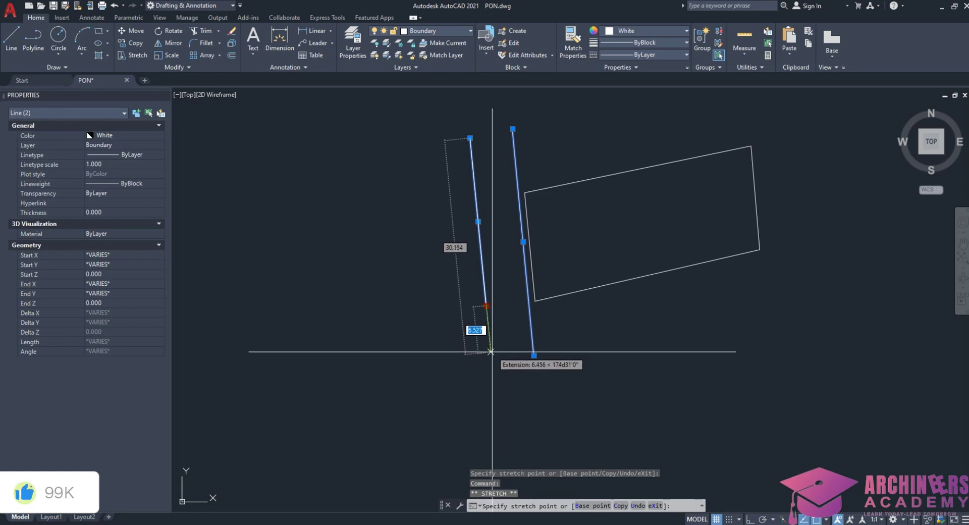
left_click(492, 356)
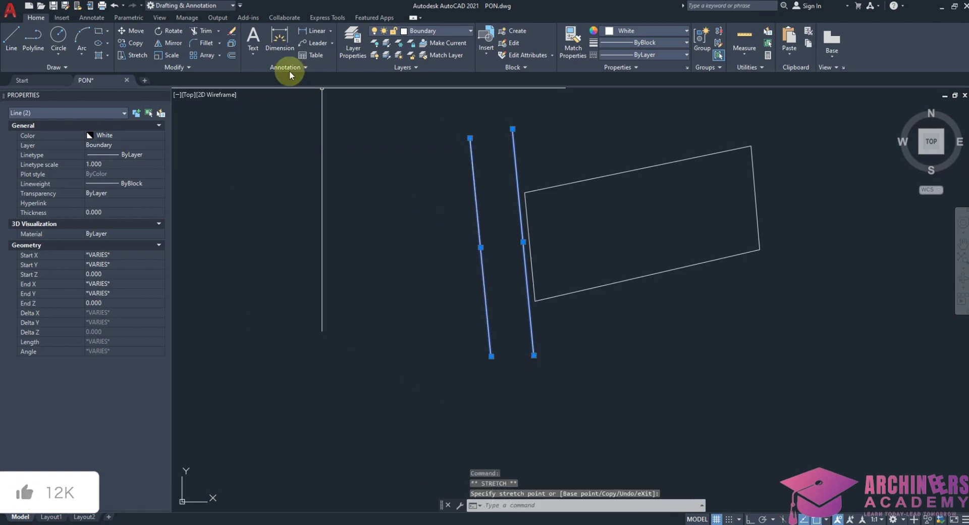
Step: Set both parallel lines to the HIDDEN2 dashed linetype
left_click(659, 42)
left_click(659, 55)
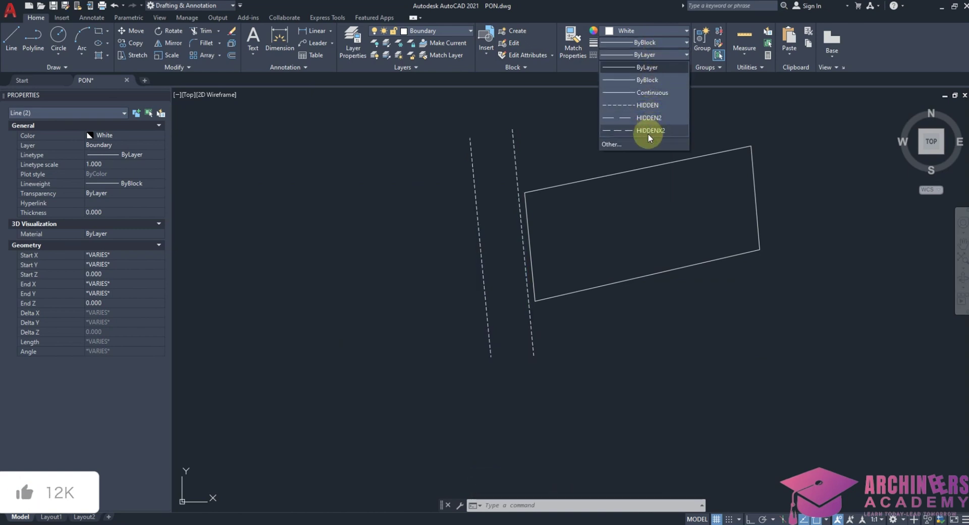
left_click(647, 118)
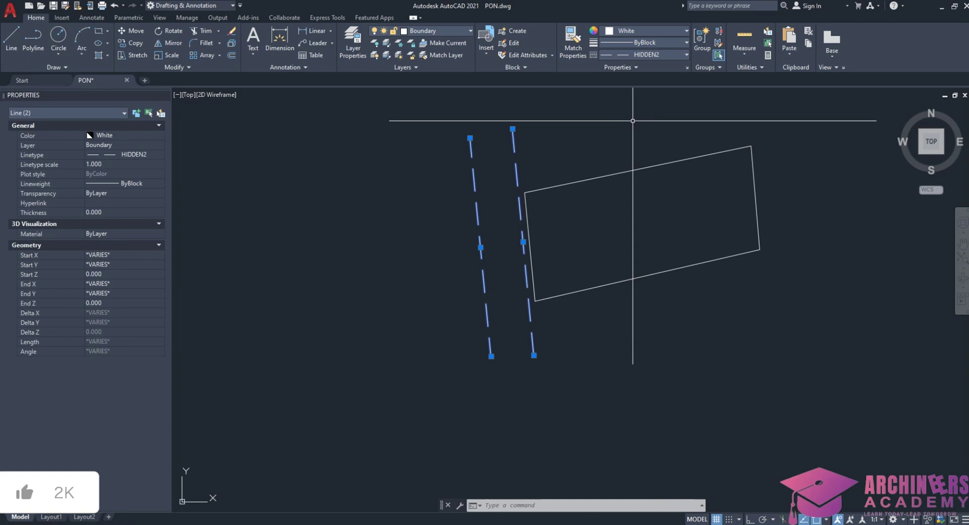
left_click(524, 242)
Step: Deselect the dashed lines and window-select the entire sample survey sheet
key("Escape")
scroll(555, 237, "up", 2)
scroll(567, 233, "down", 3)
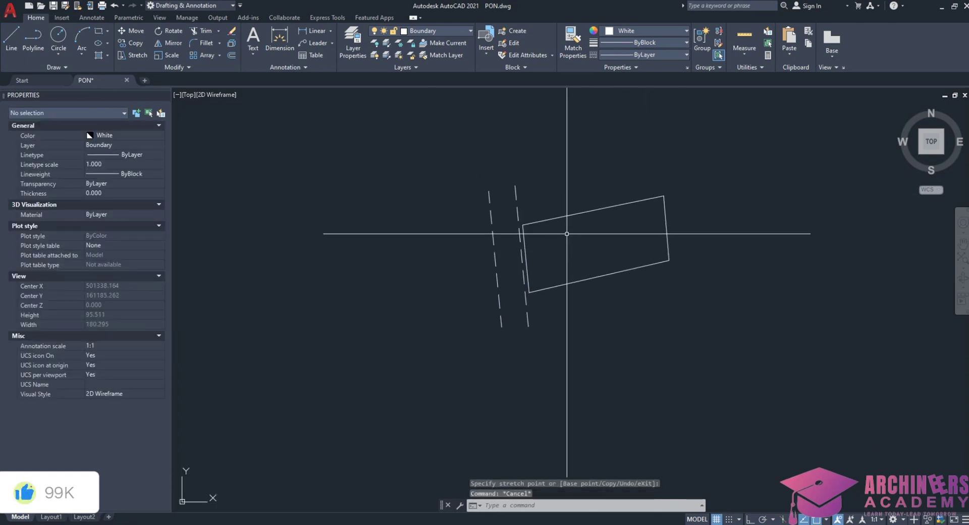
scroll(588, 173, "up", 2)
scroll(588, 237, "down", 1)
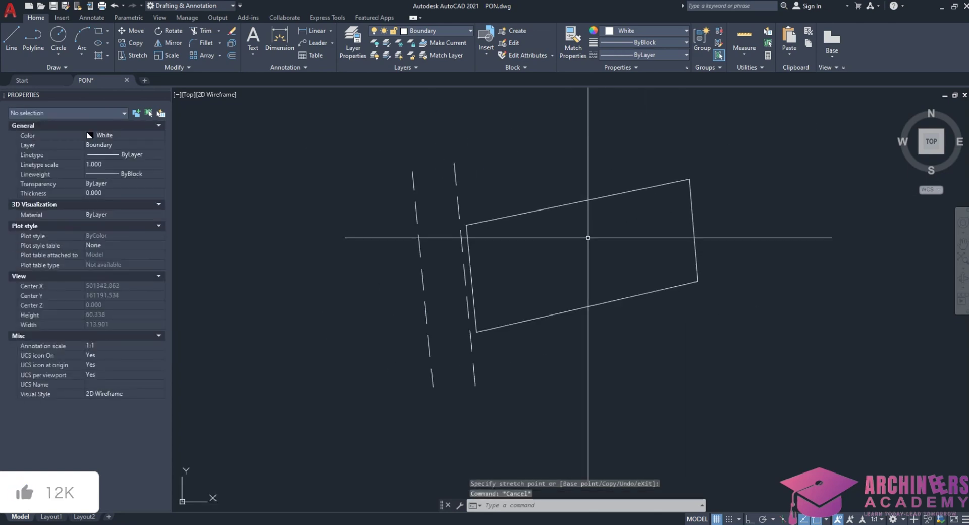
scroll(588, 238, "down", 12)
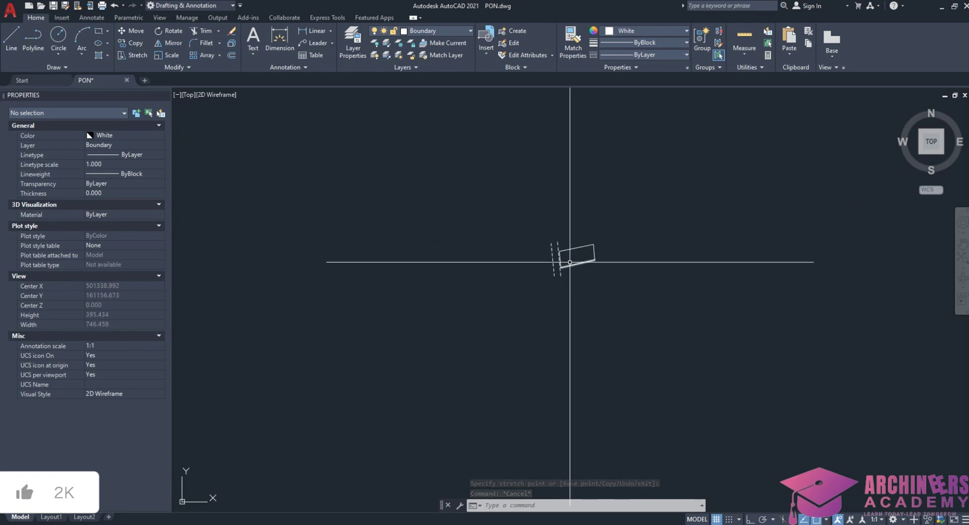
scroll(542, 353, "up", 9)
left_click(626, 432)
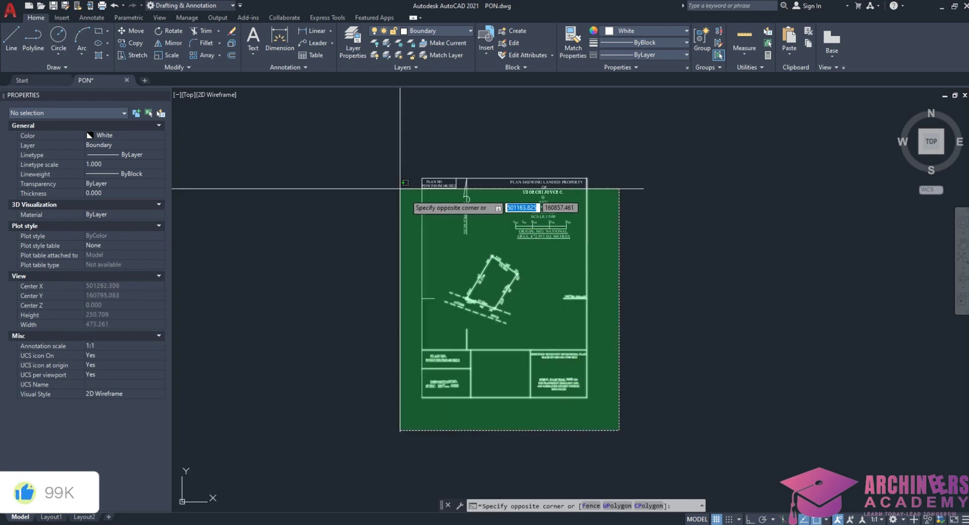
left_click(338, 155)
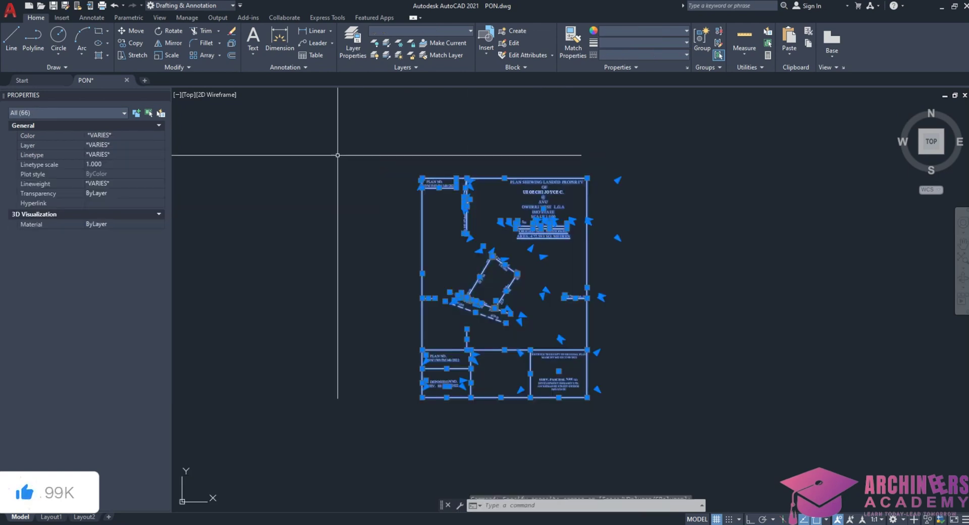
Step: Copy the sheet from its centre to a spot beside the new parcel and select the 29.17m label
left_click(134, 43)
left_click(507, 292)
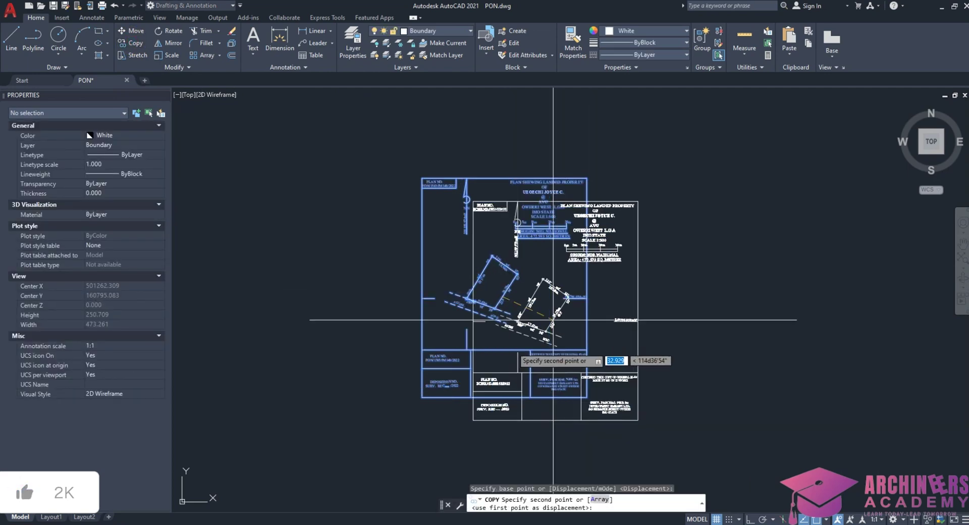
scroll(583, 247, "down", 5)
scroll(583, 247, "up", 6)
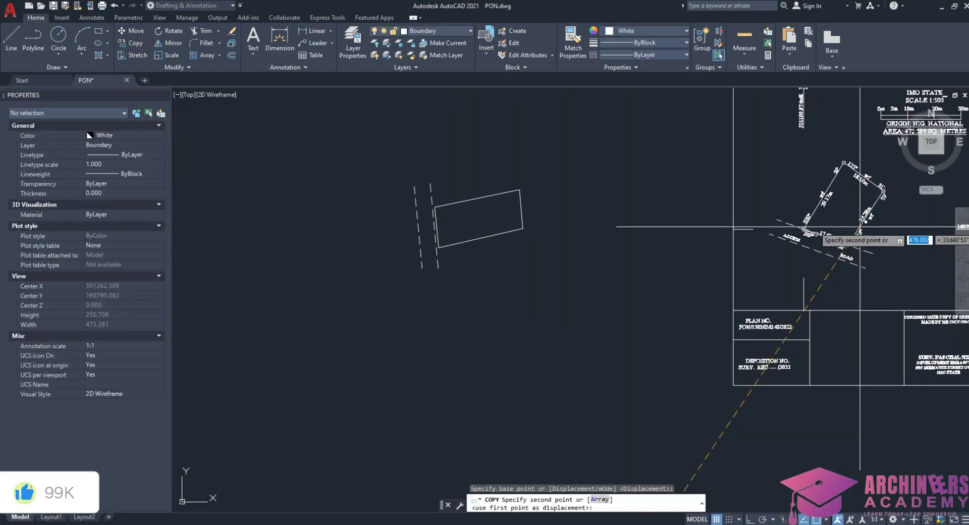
left_click(852, 212)
key("Escape")
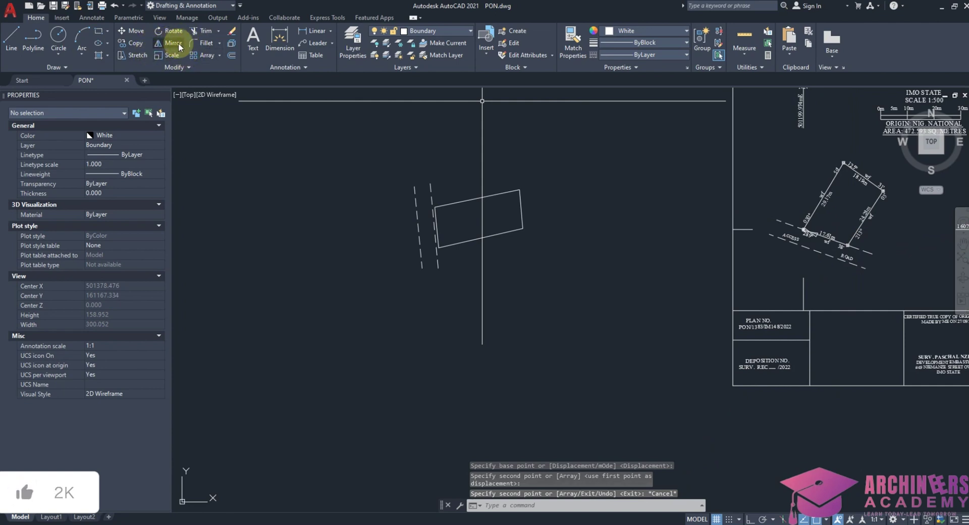
left_click(830, 197)
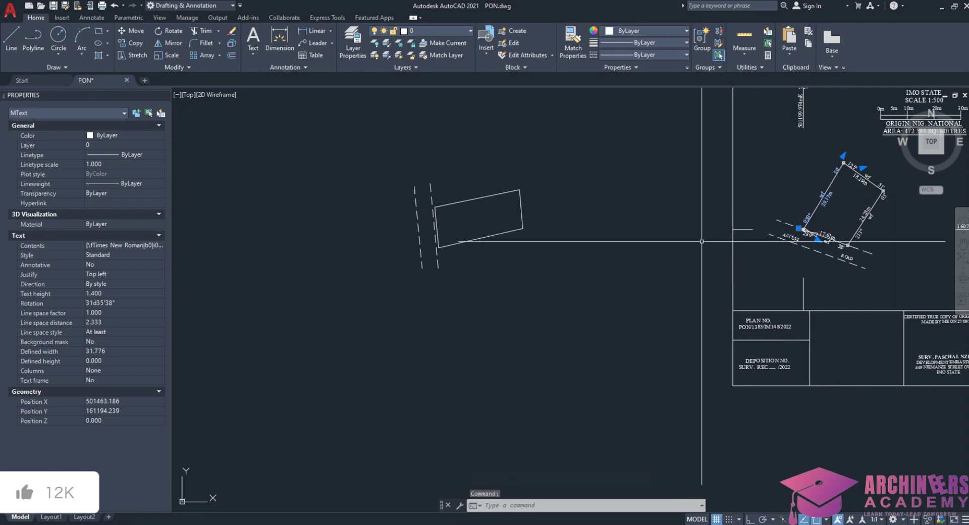
Step: Zoom around the copied parcel to view its 29.17m, 18.19m, 24.28m and 17.61m labels
scroll(831, 197, "down", 3)
scroll(709, 237, "up", 5)
scroll(710, 236, "down", 4)
scroll(696, 247, "up", 4)
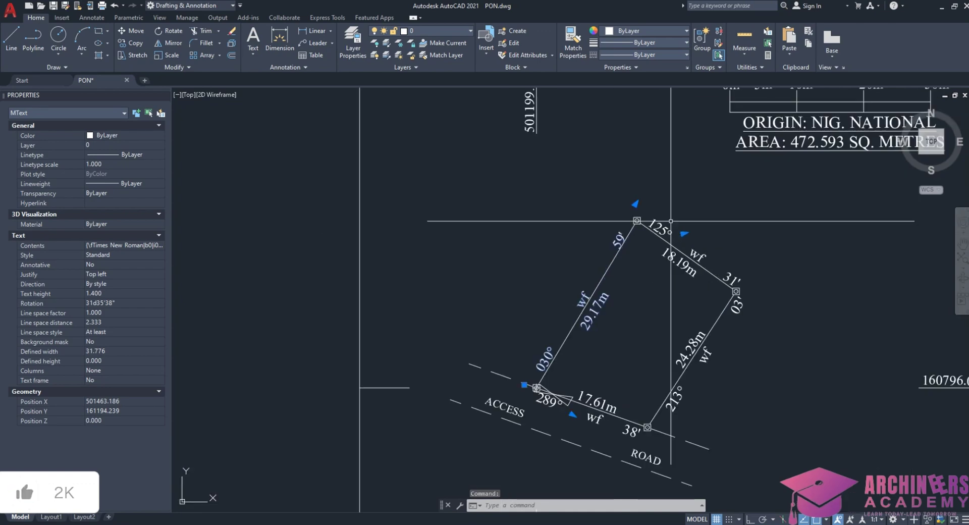
scroll(671, 253, "down", 4)
scroll(632, 264, "up", 5)
scroll(632, 264, "up", 4)
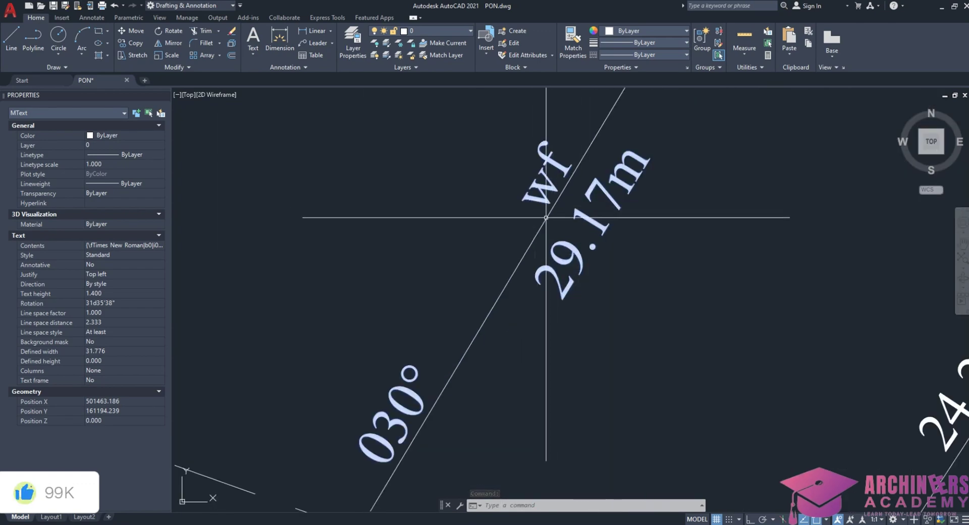
scroll(567, 218, "down", 2)
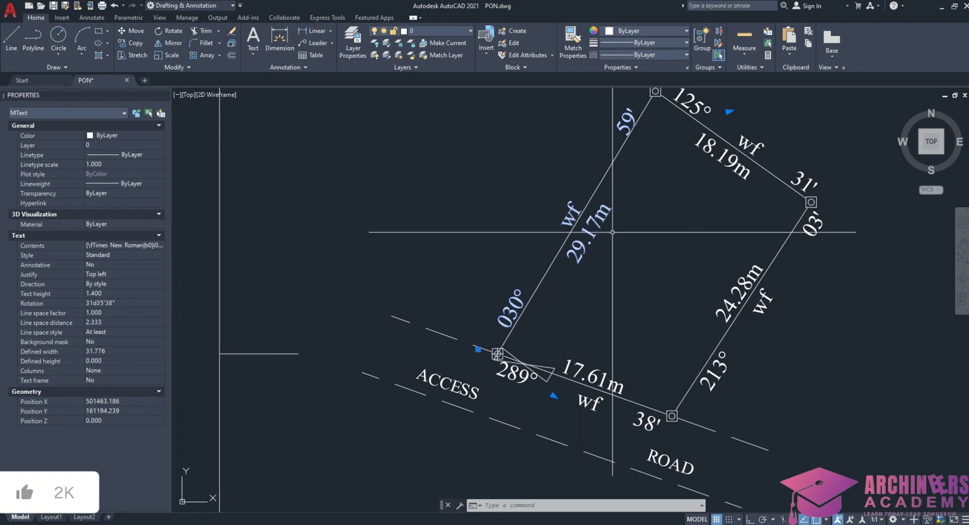
scroll(601, 218, "down", 2)
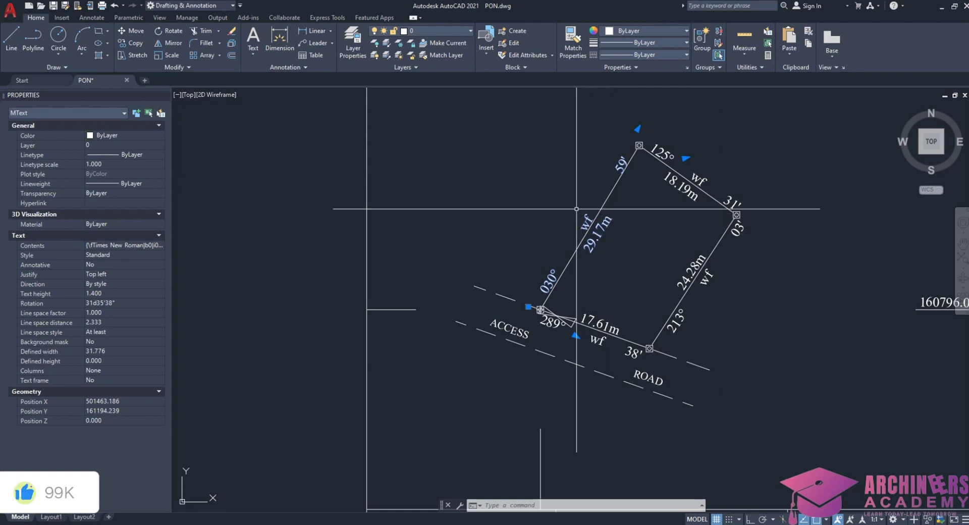
scroll(593, 216, "up", 2)
scroll(591, 221, "up", 2)
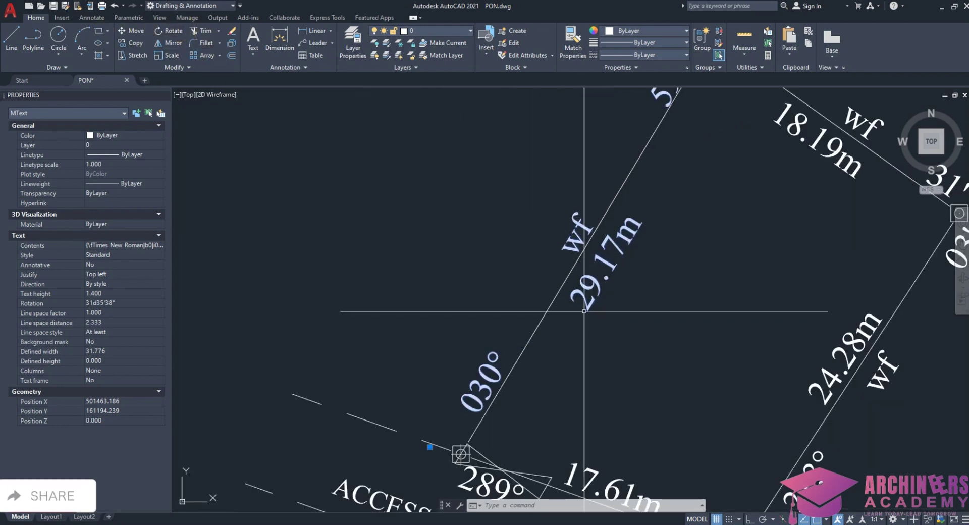
Step: Copy the 29.17m label from a base point, then end the copy
left_click(137, 44)
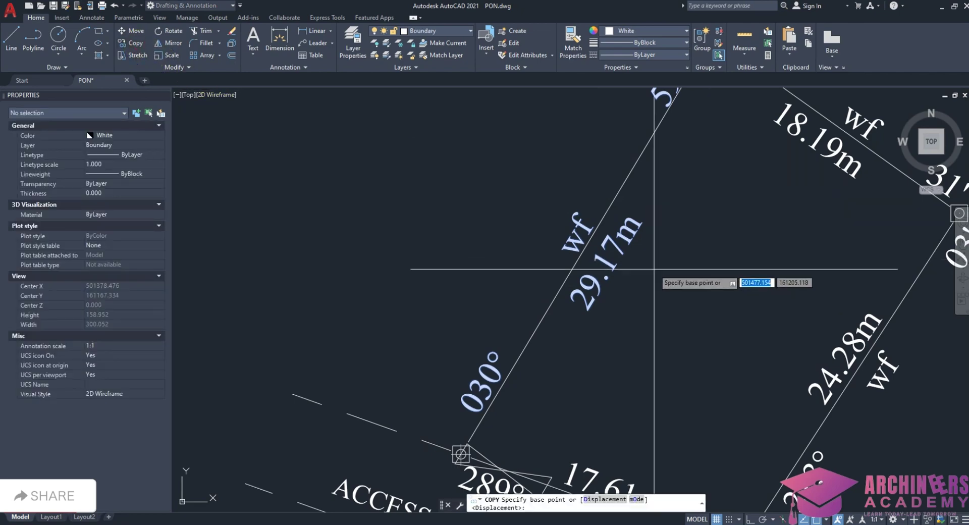
left_click(626, 237)
scroll(743, 281, "down", 8)
scroll(527, 283, "up", 10)
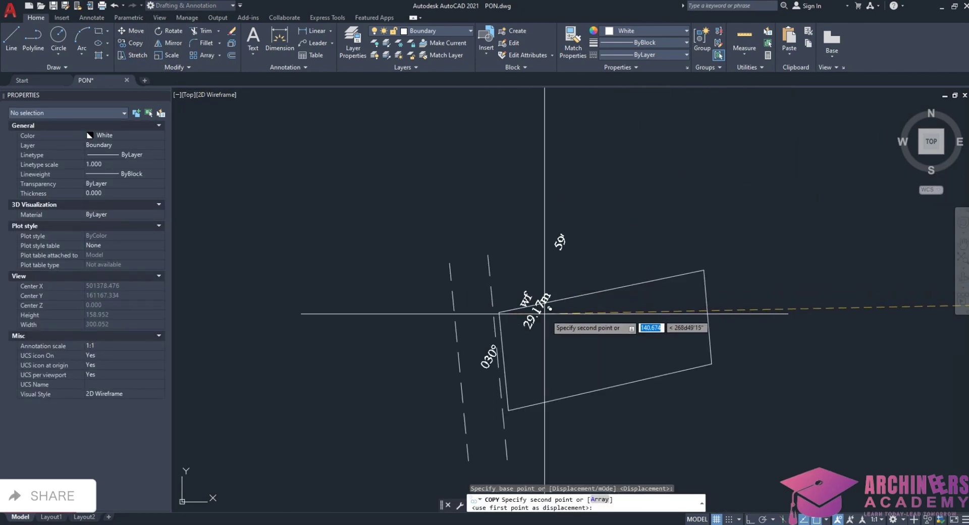
scroll(759, 281, "down", 6)
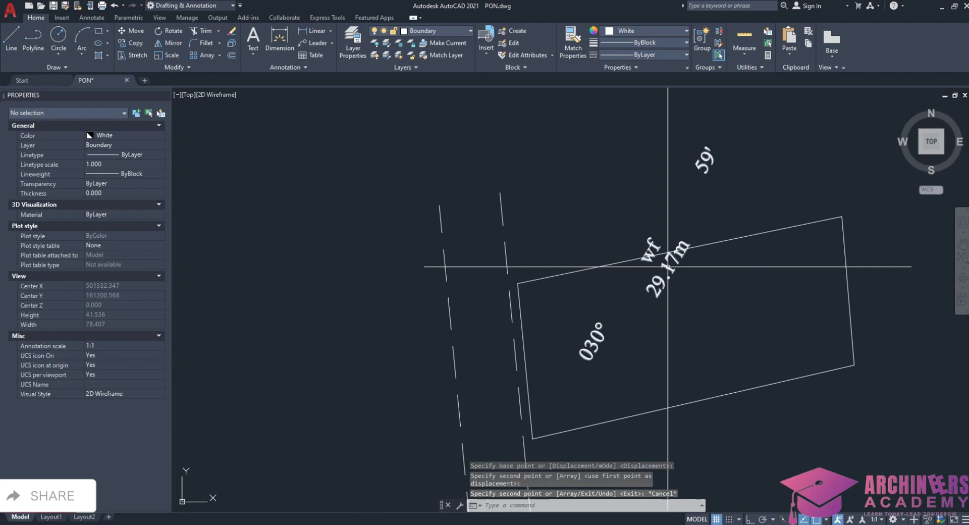
key("Escape")
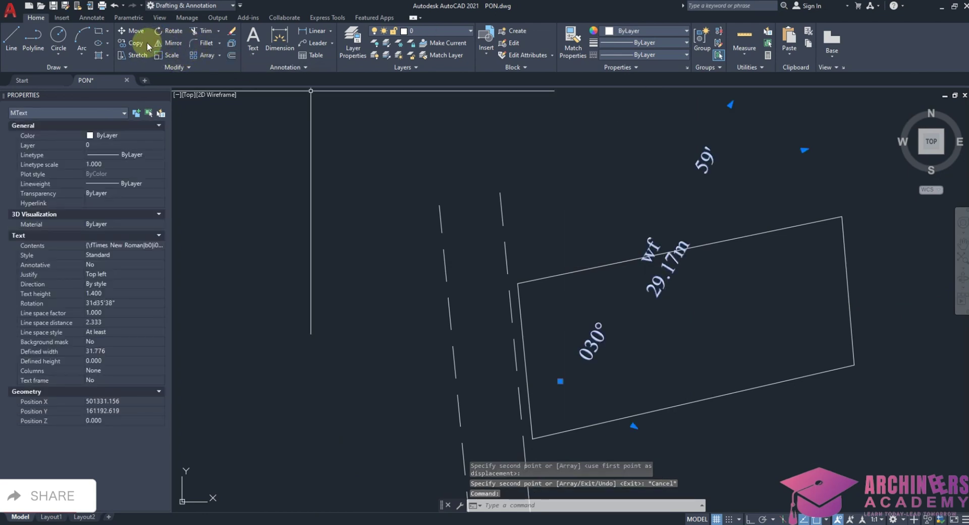
Step: Rotate the labels parallel to the top edge and move the 29.17m text onto that edge
left_click(168, 32)
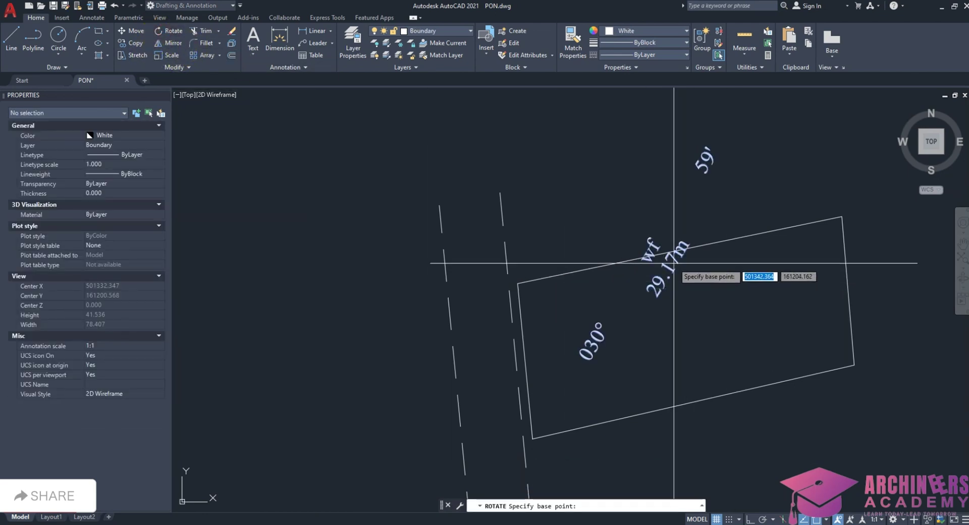
left_click(684, 246)
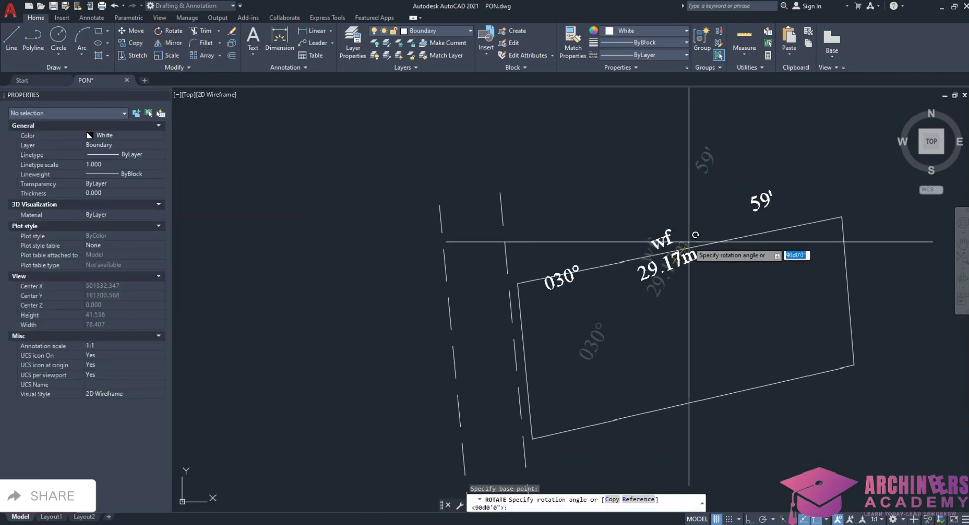
left_click(717, 220)
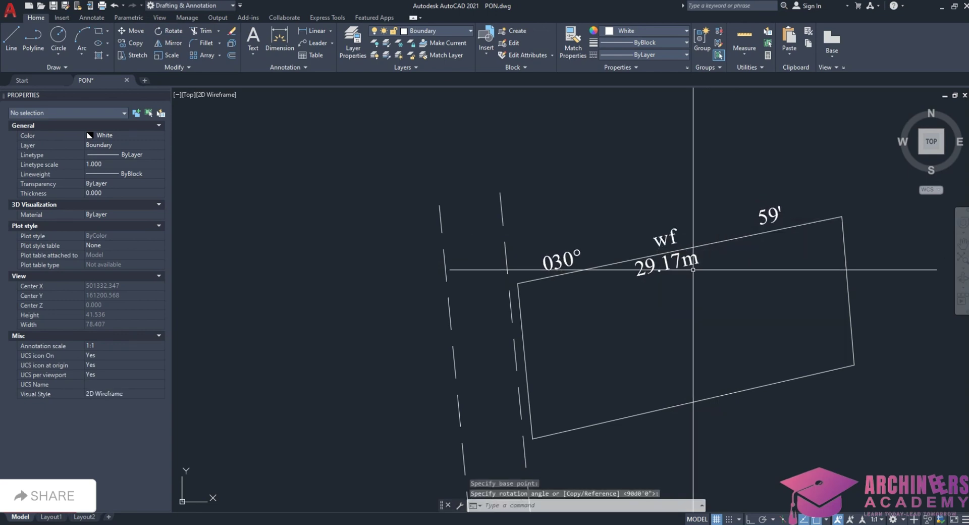
left_click(698, 254)
left_click(679, 295)
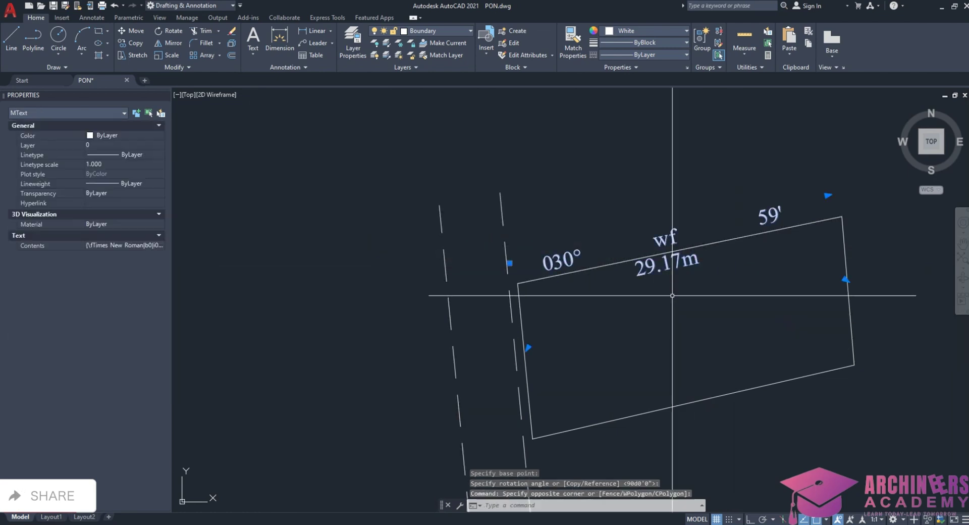
left_click(136, 31)
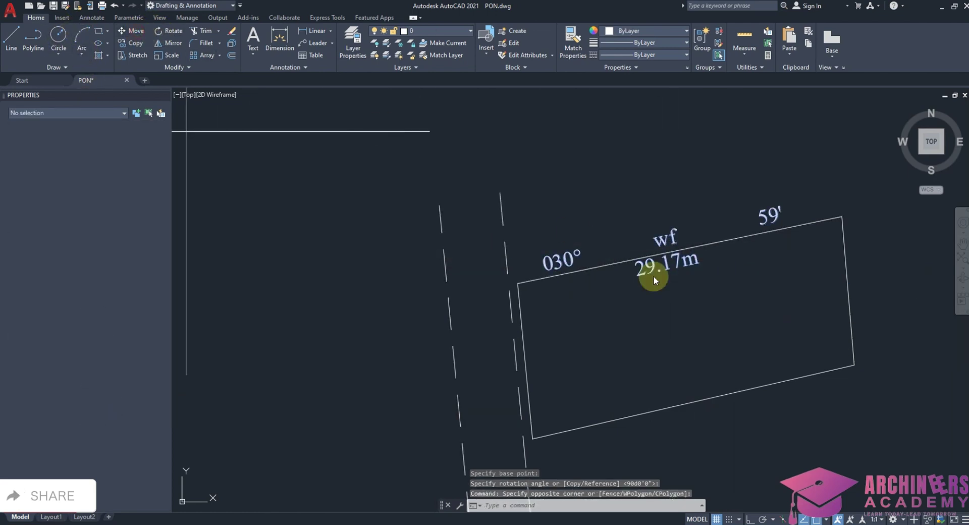
left_click(674, 295)
left_click(682, 285)
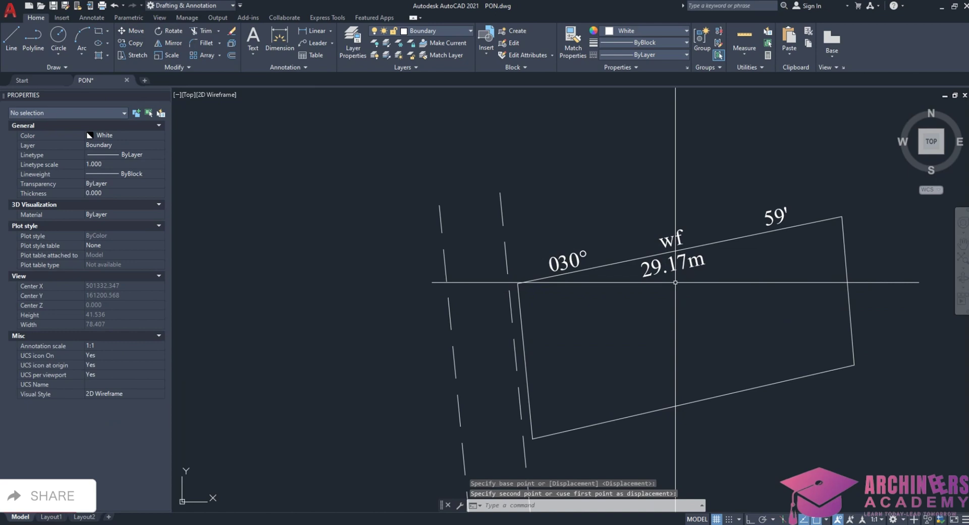
Step: Edit the north-side MText from 030° to 078°, set the distance to 32.40m, and remove wf
double_click(679, 238)
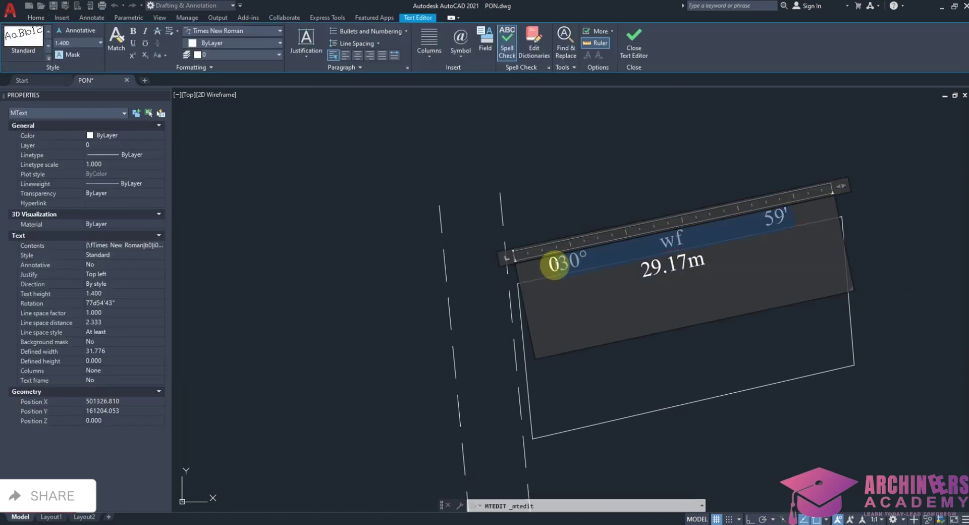
left_click(578, 260)
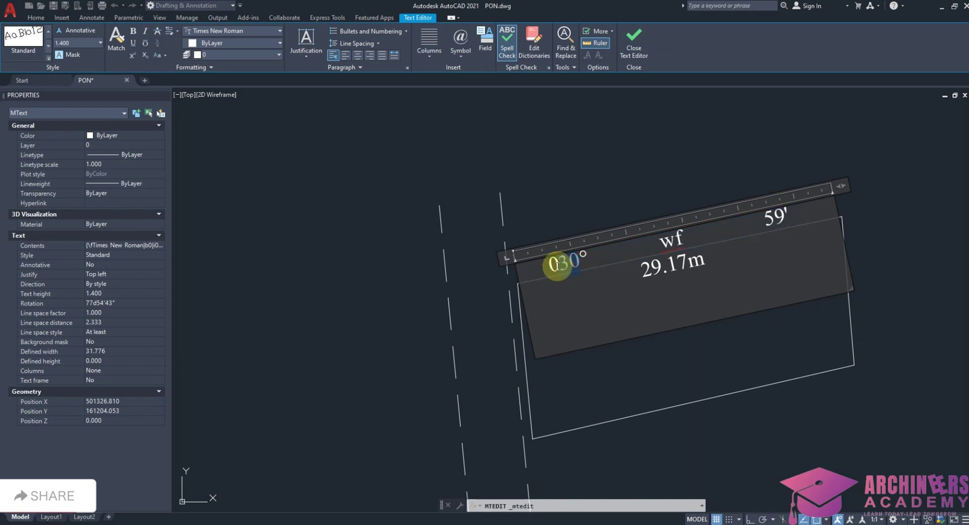
type("78")
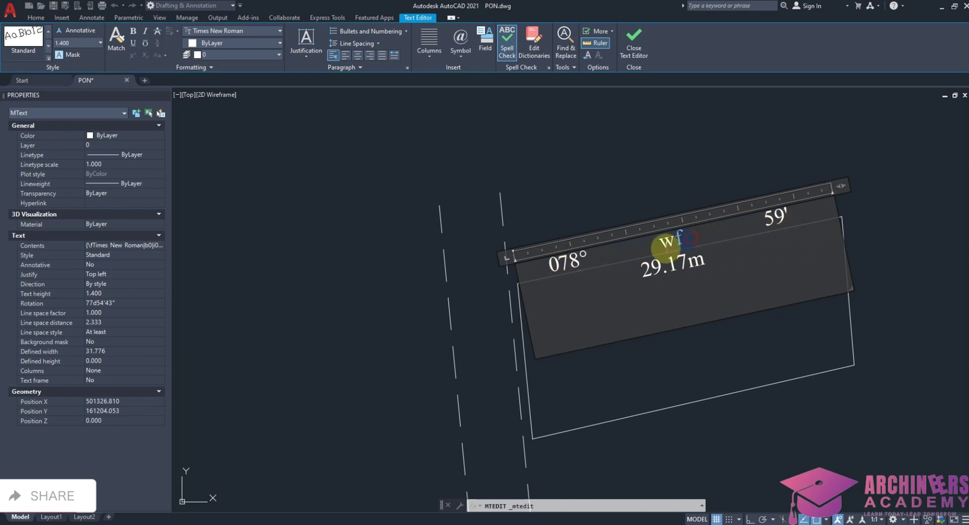
key("BackSpace")
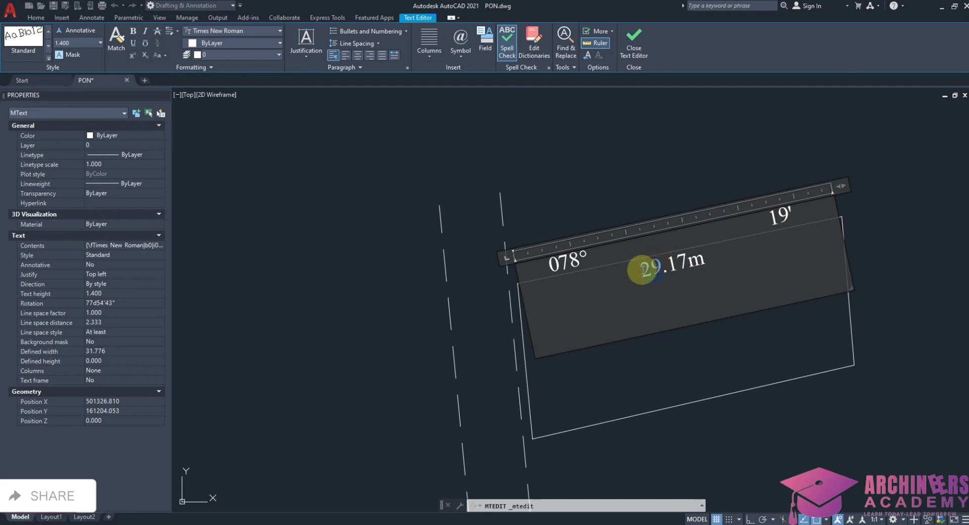
type("32.4")
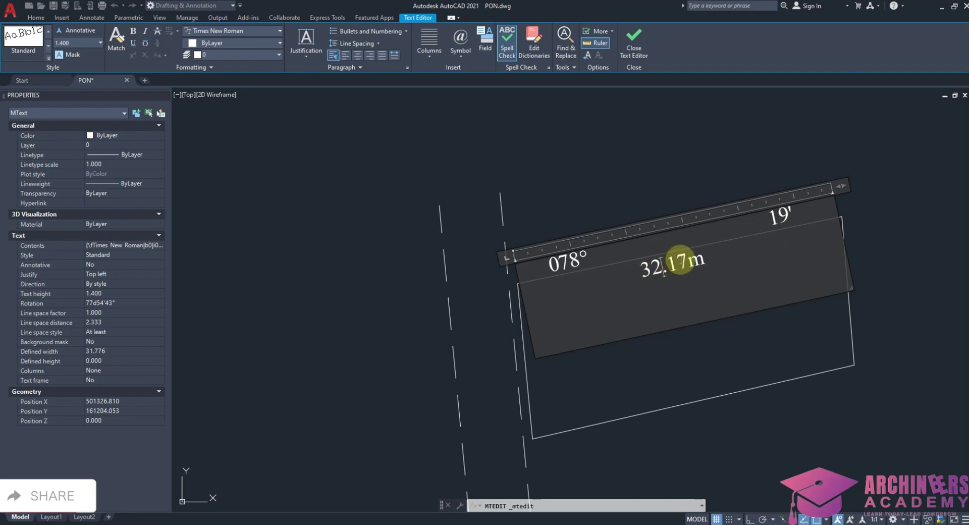
type("0")
left_click(693, 318)
left_click(674, 266)
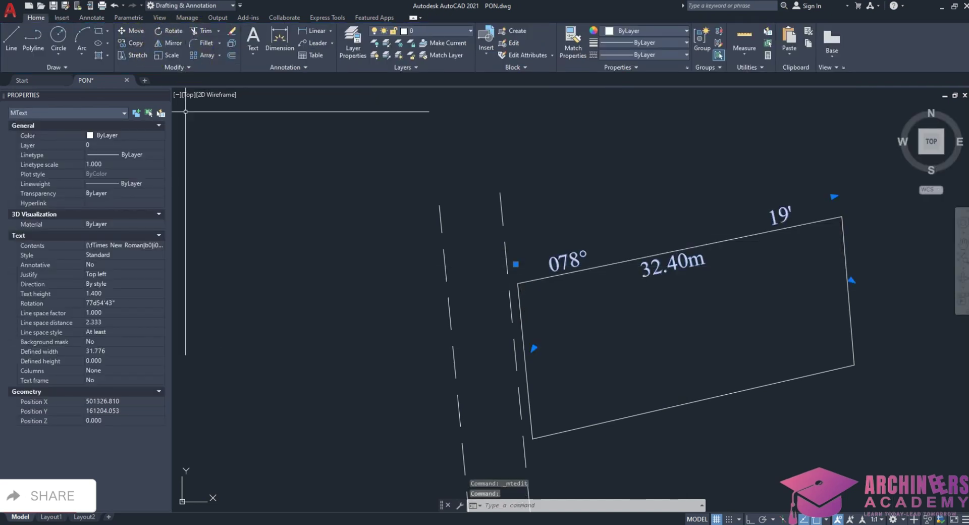
Step: Copy the top edge's 078°, 32.40m and 19' labels down onto the parcel's south side
left_click(143, 34)
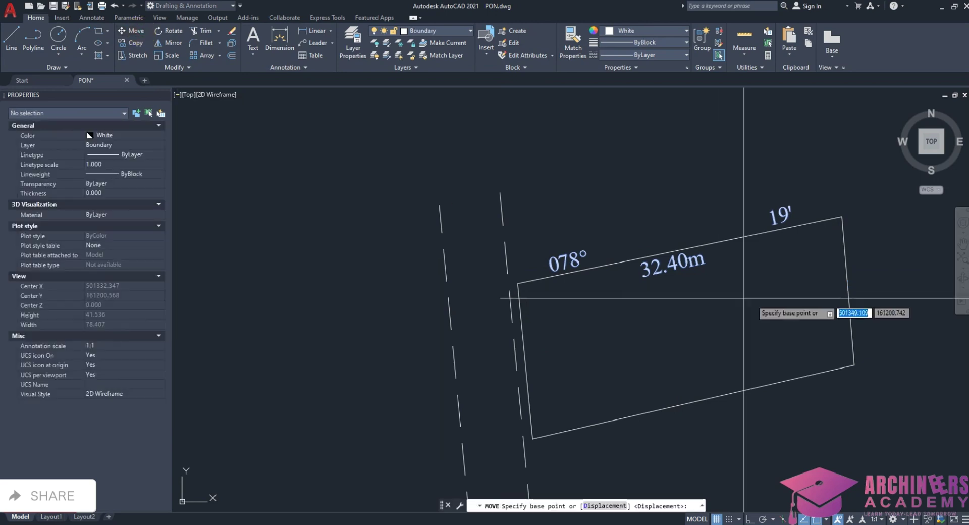
left_click(690, 276)
key("Escape")
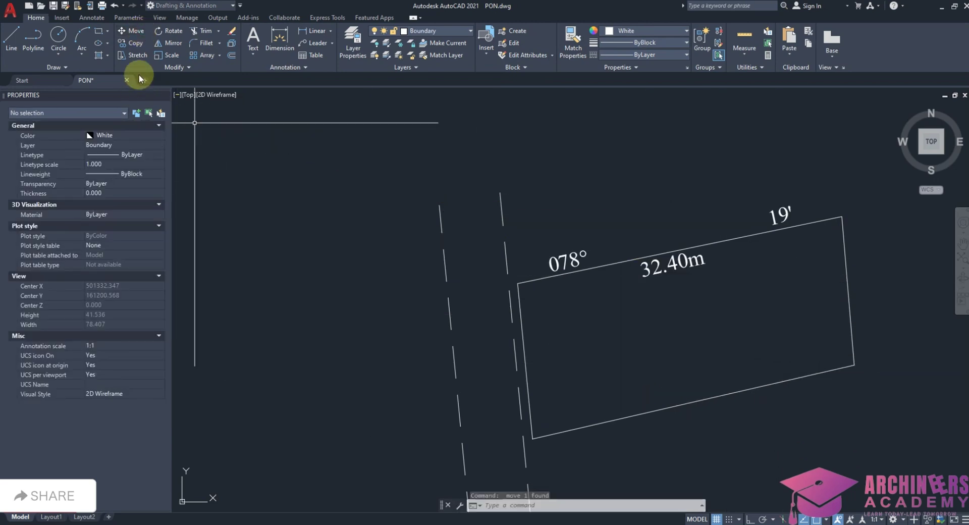
left_click(724, 274)
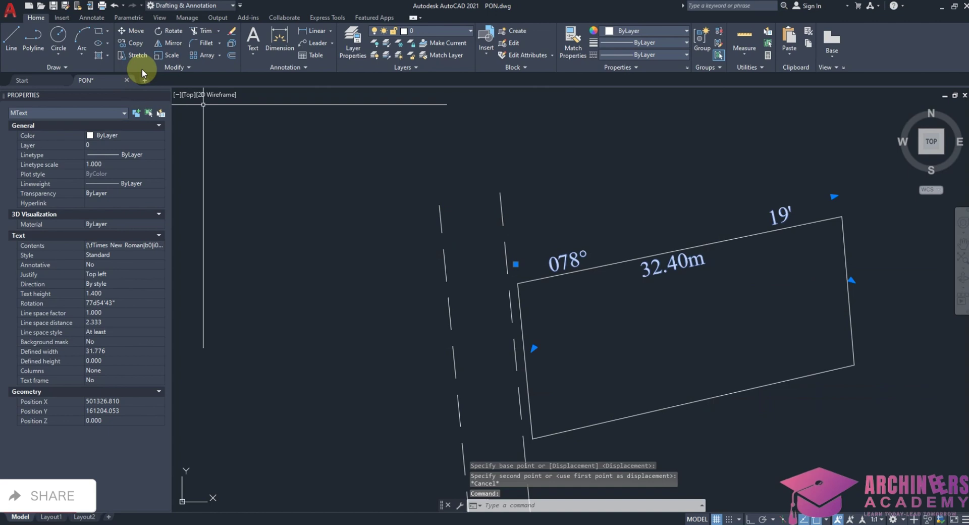
left_click(135, 43)
left_click(666, 277)
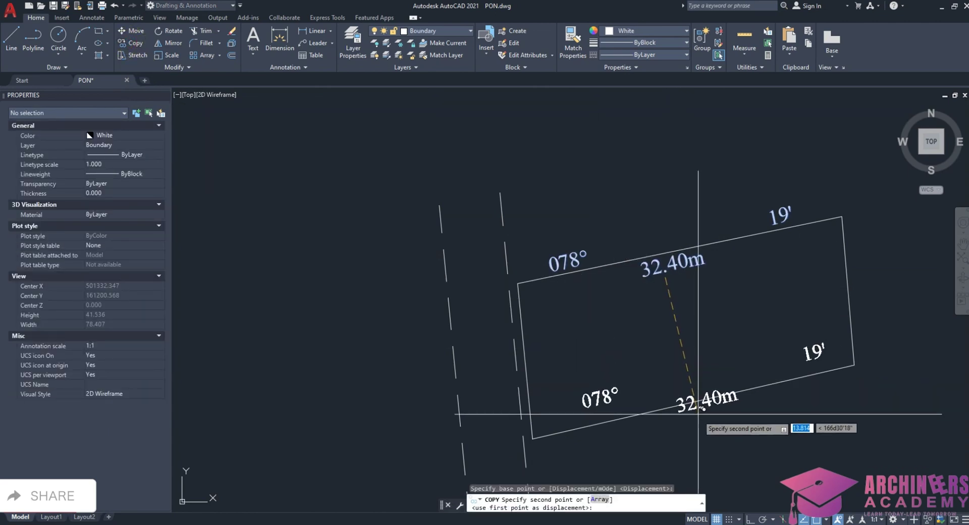
left_click(688, 428)
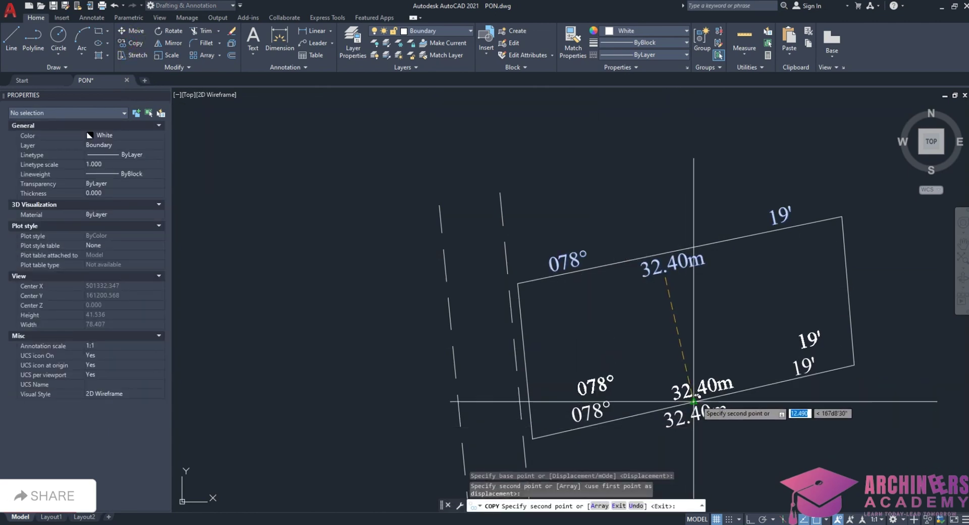
key("Escape")
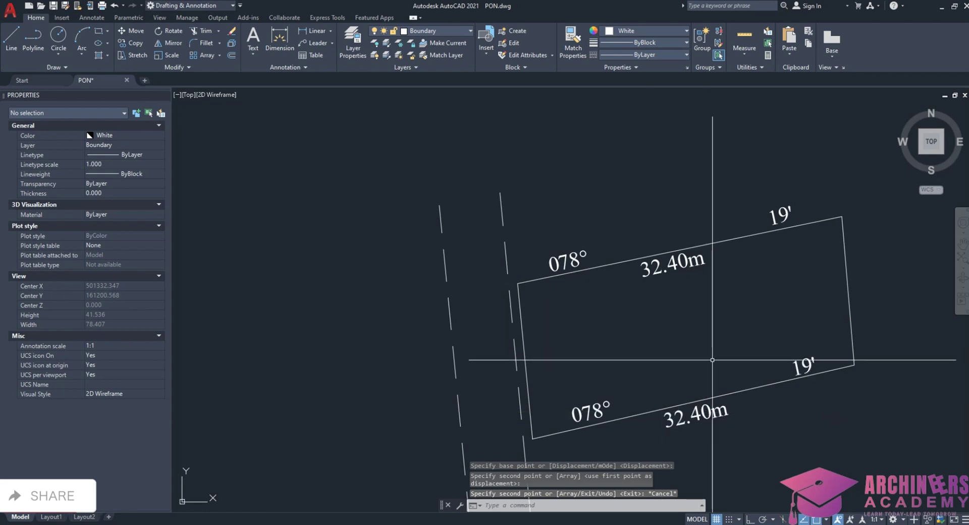
scroll(695, 337, "down", 1)
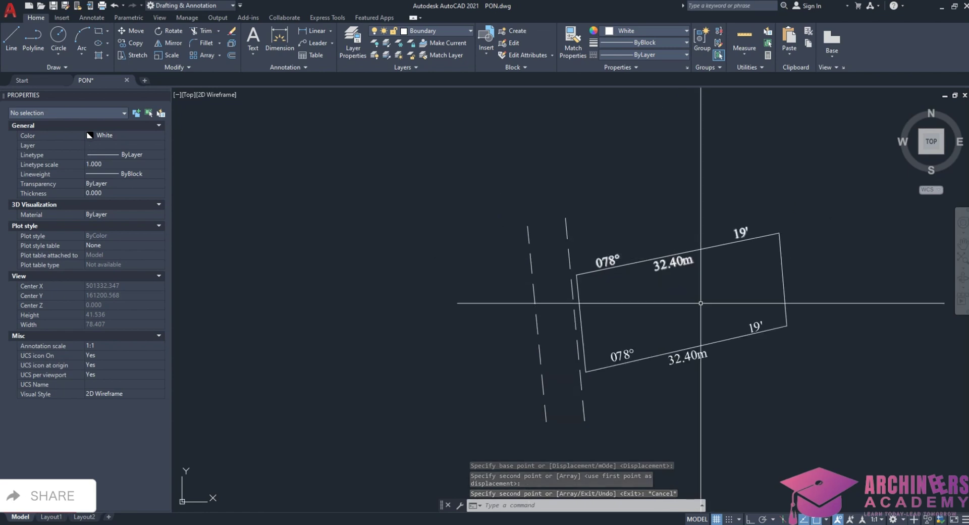
scroll(679, 379, "up", 4)
scroll(559, 292, "down", 2)
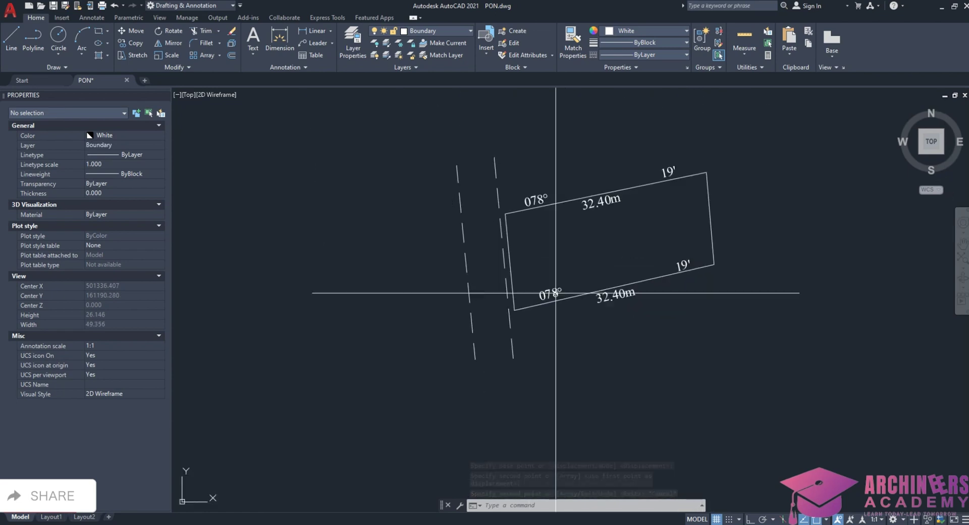
scroll(623, 292, "up", 2)
left_click(656, 292)
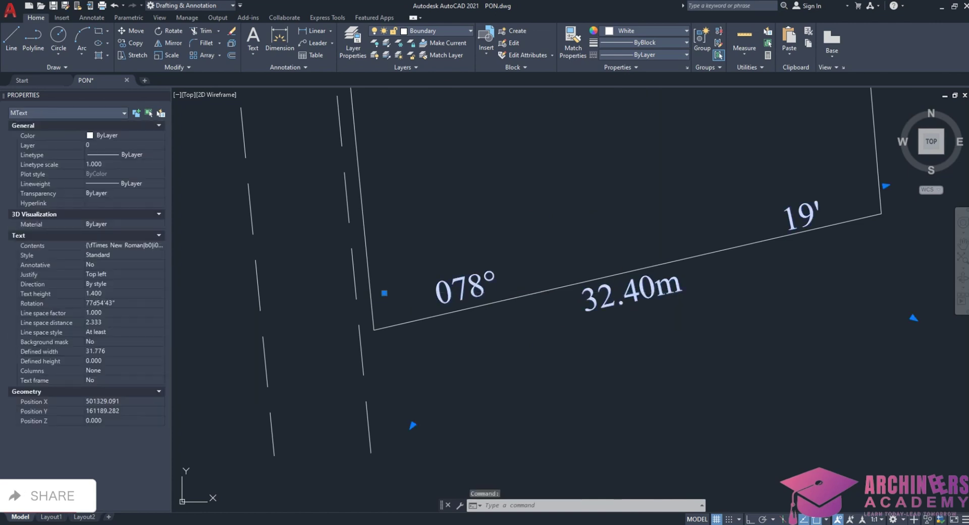
Step: Rework the copied south label to 257°, 32.30m and 04', with the distance moved to the first line
double_click(704, 322)
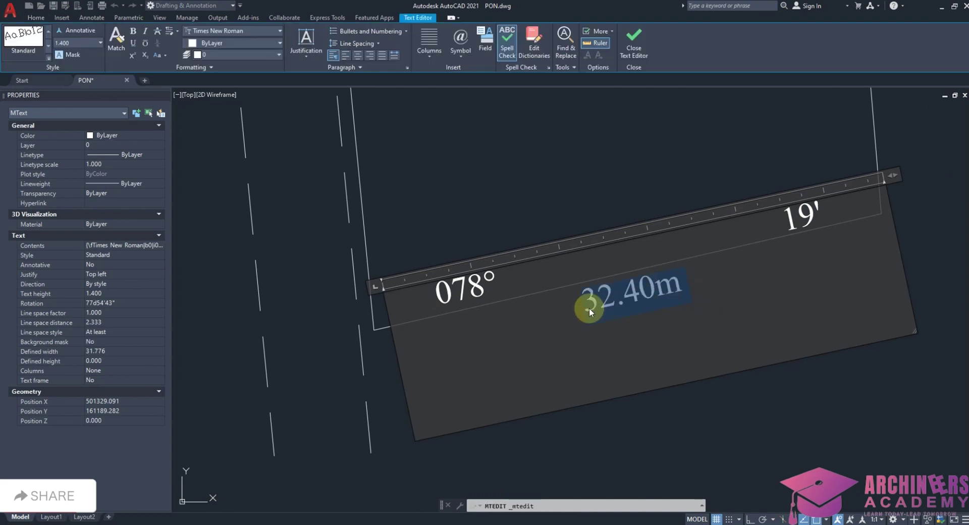
key("ctrl+c")
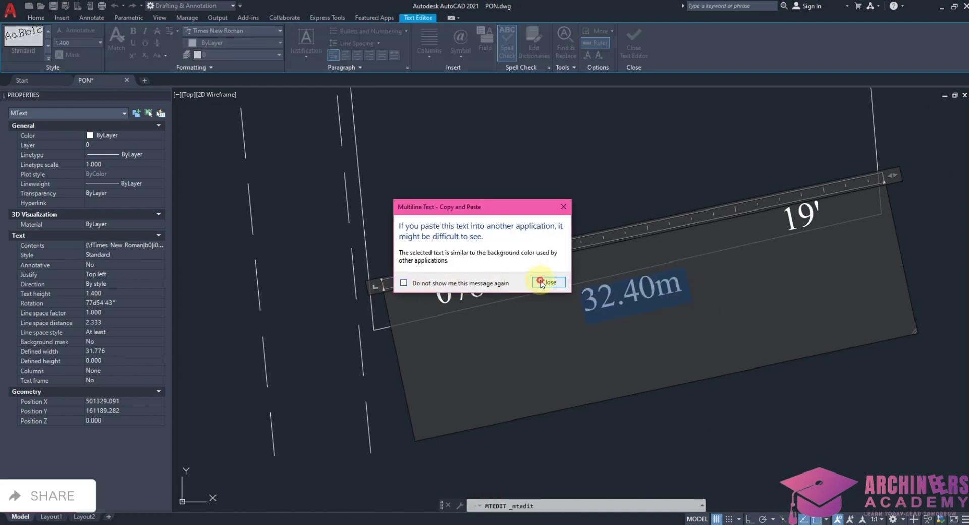
left_click(541, 283)
key("ctrl+v")
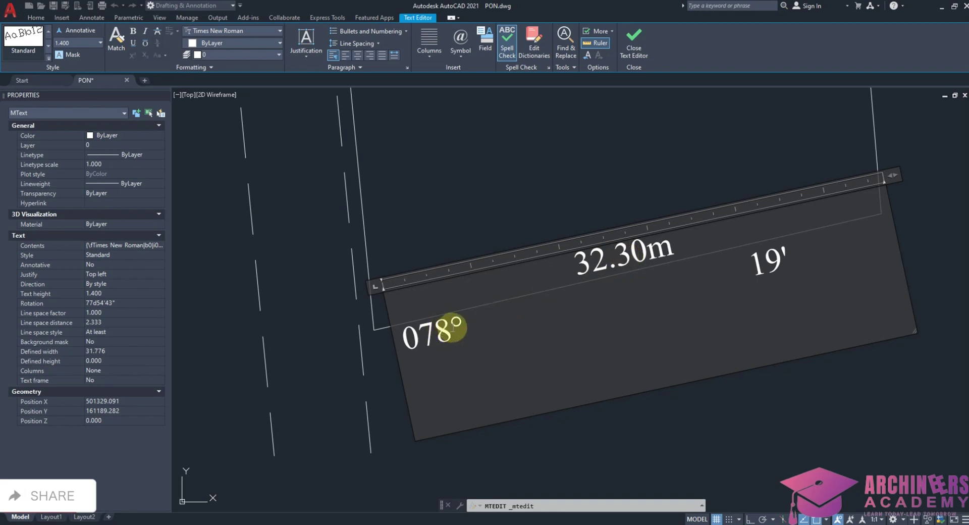
type("57")
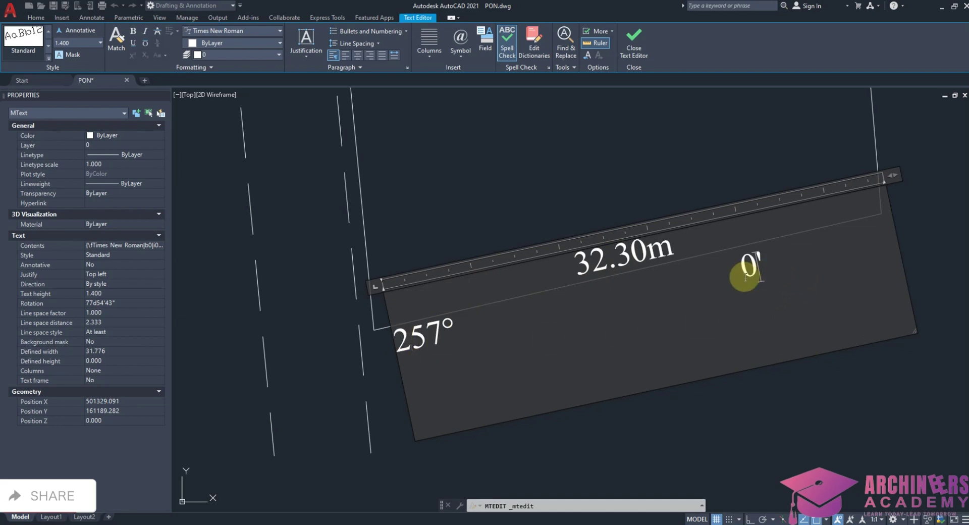
type("4")
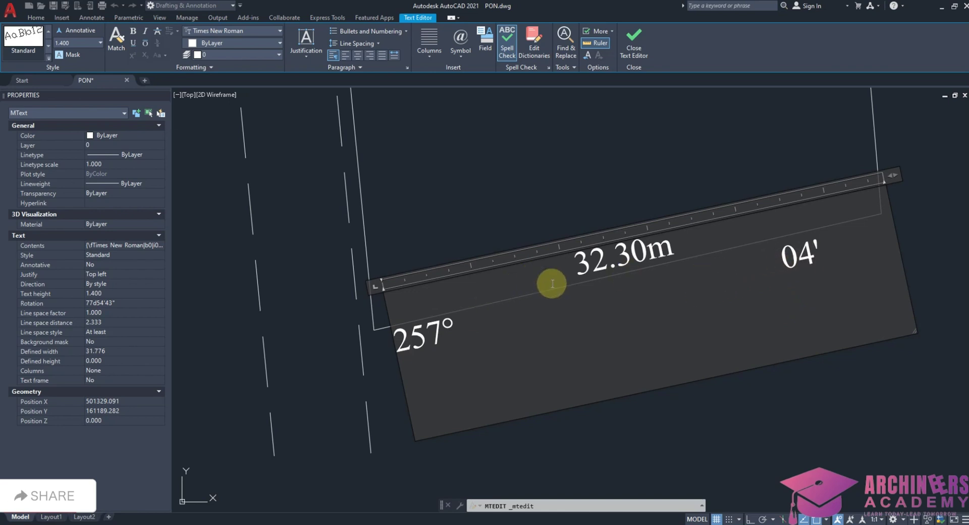
left_click(647, 409)
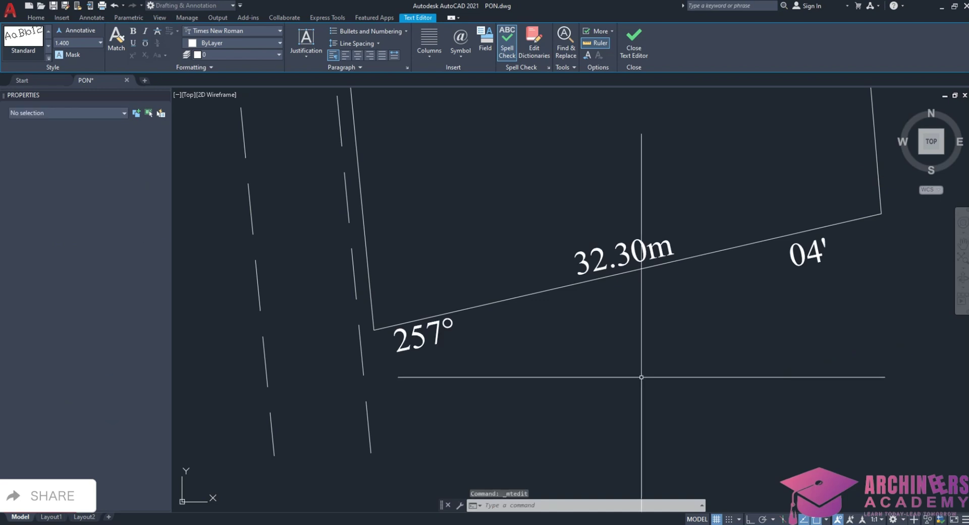
key("Return")
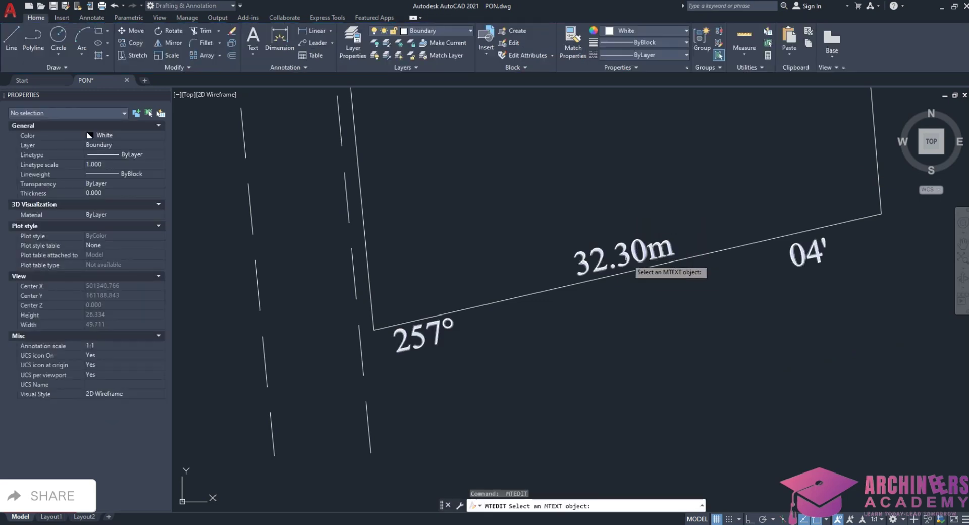
key("Escape")
left_click(626, 257)
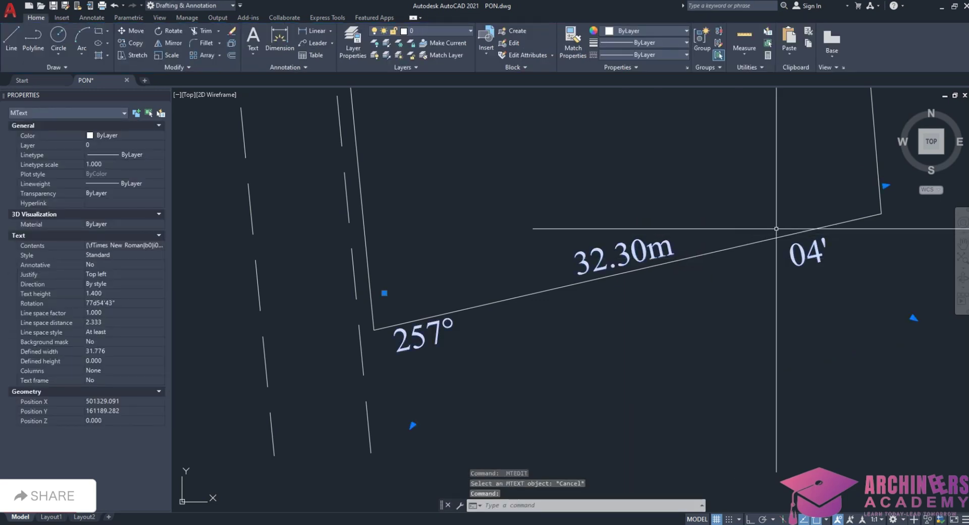
Step: Select the bottom side's bearing and distance label with a crossing window
left_click(136, 43)
left_click(654, 326)
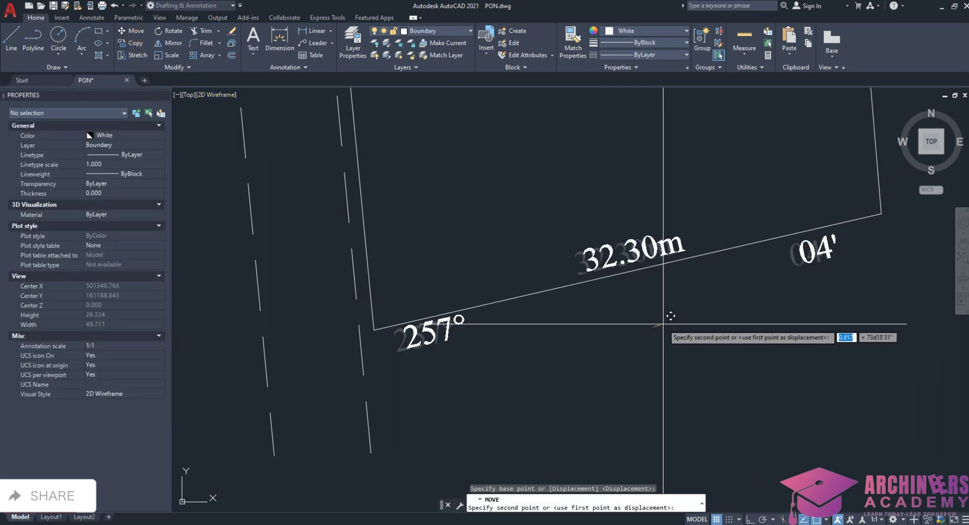
scroll(539, 319, "down", 2)
key("Escape")
left_click(591, 287)
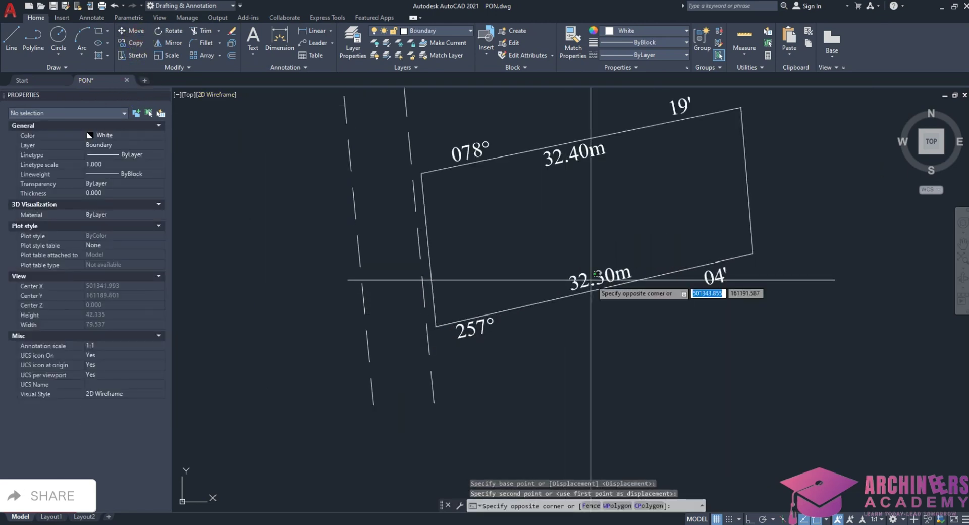
left_click(570, 265)
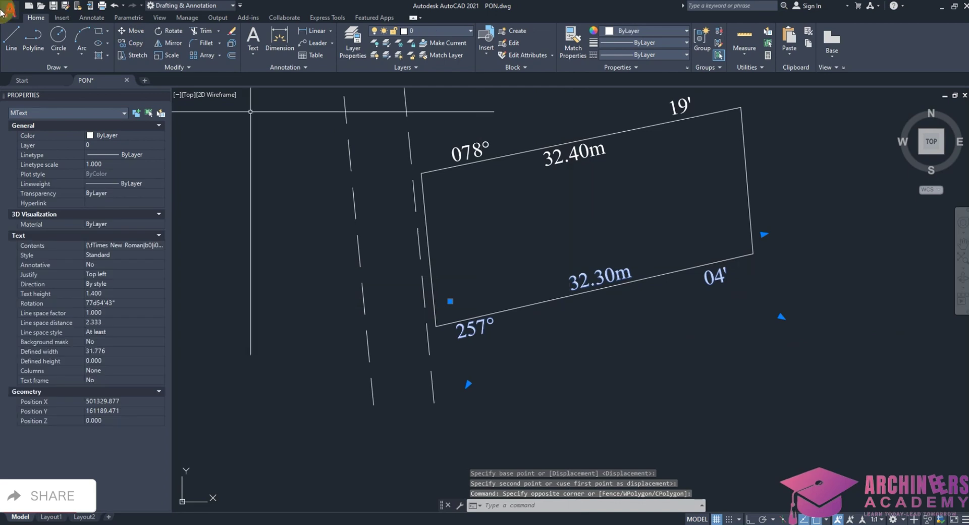
Step: Copy the label beside the parcel's right side and begin rotating it about a pivot point
left_click(133, 45)
left_click(614, 266)
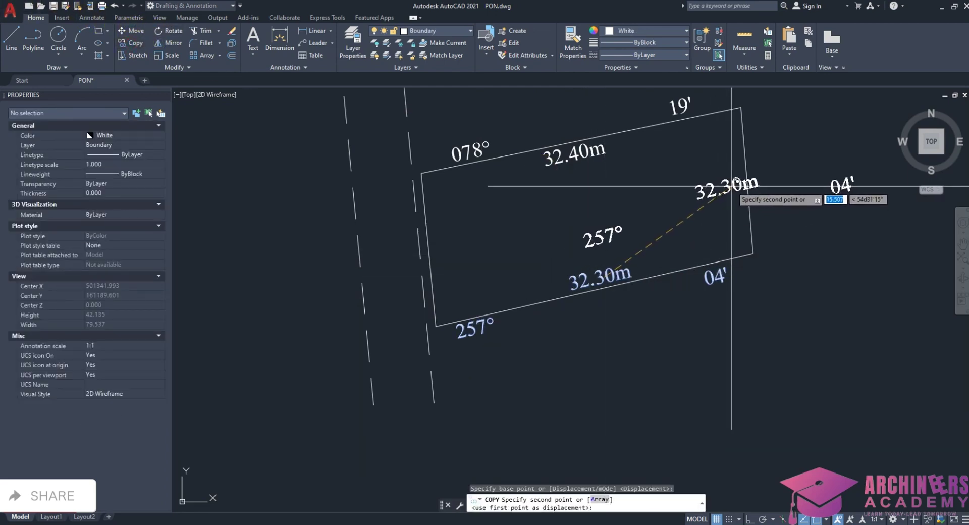
left_click(738, 191)
key("Escape")
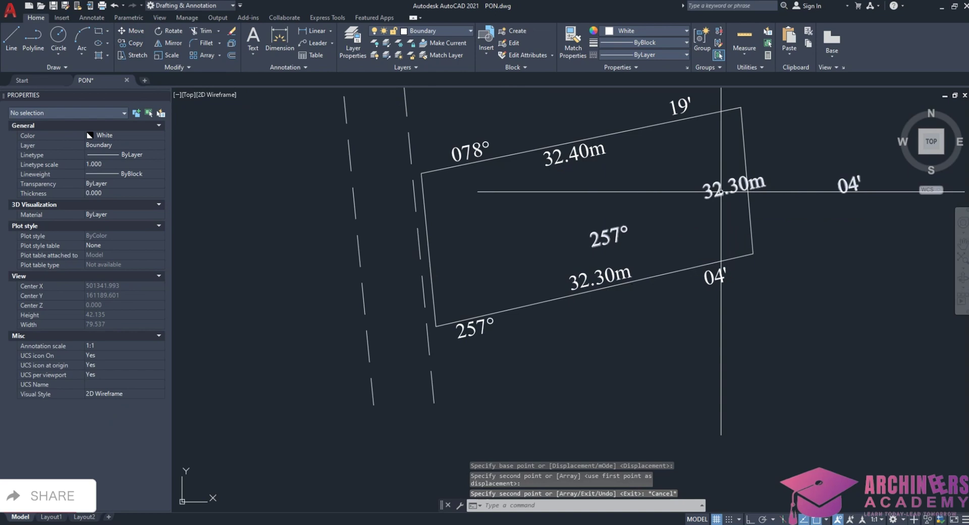
left_click(721, 191)
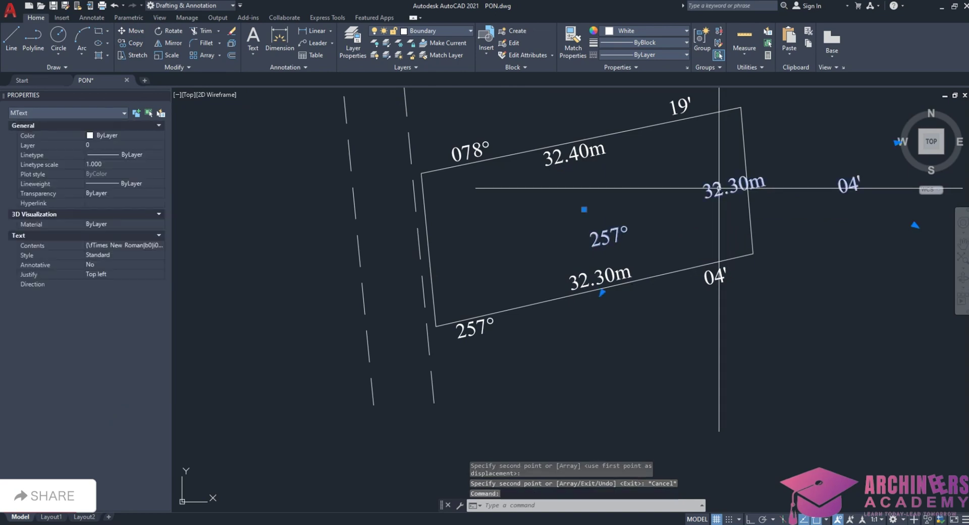
left_click(171, 31)
left_click(730, 185)
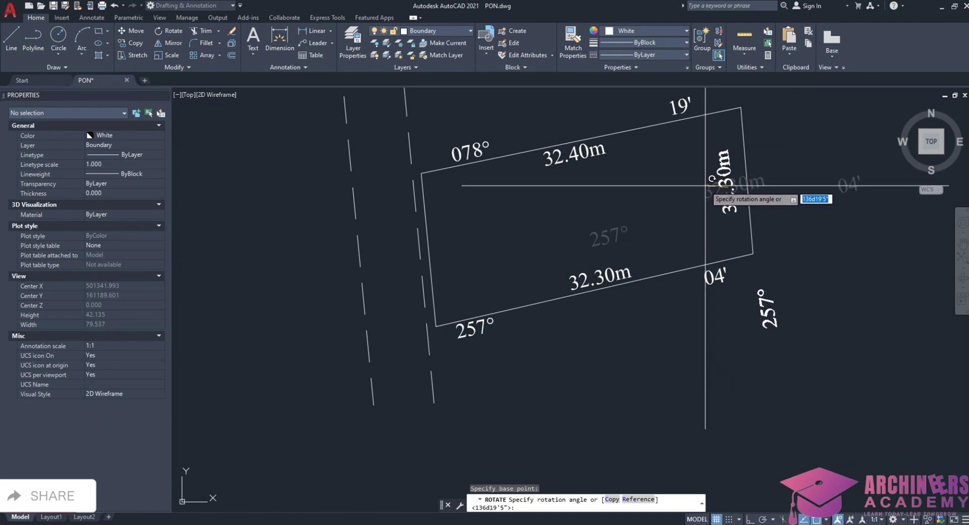
Step: Set the copied label vertical and change its distance from 32.30m to 14.60m
left_click(706, 185)
double_click(741, 210)
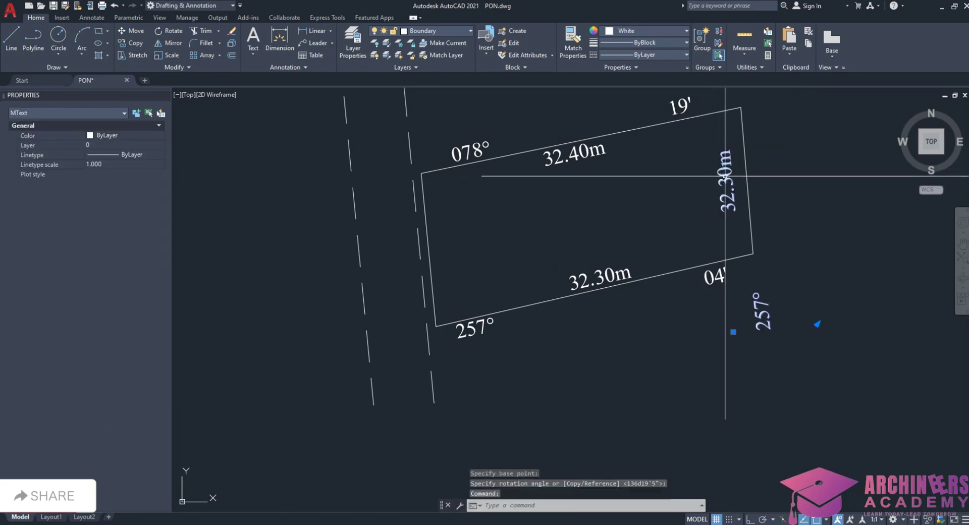
scroll(688, 370, "down", 4)
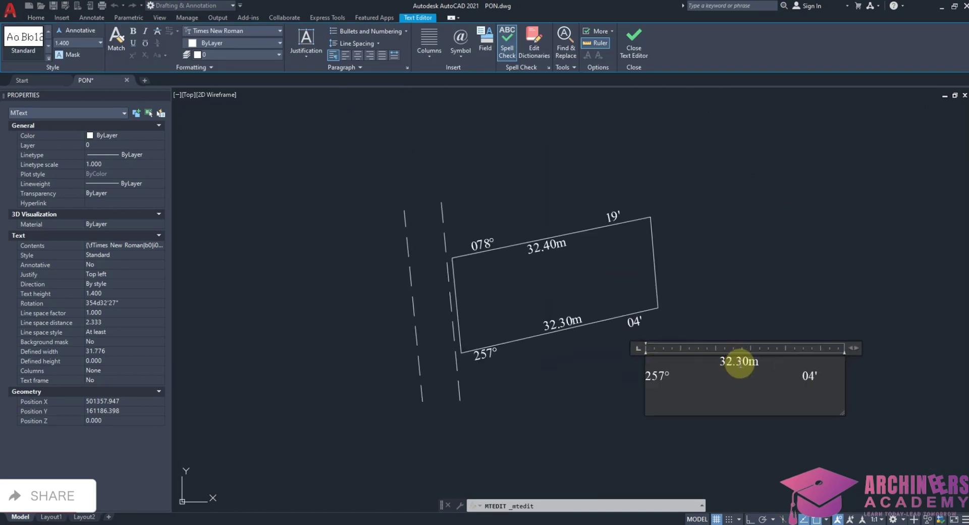
scroll(740, 361, "up", 6)
scroll(774, 375, "up", 2)
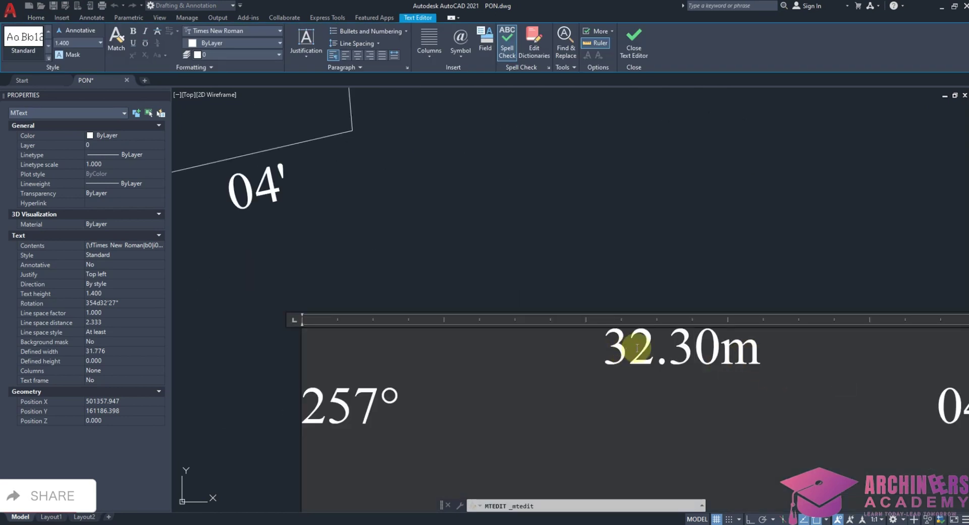
left_click_drag(649, 350, 617, 347)
type("14")
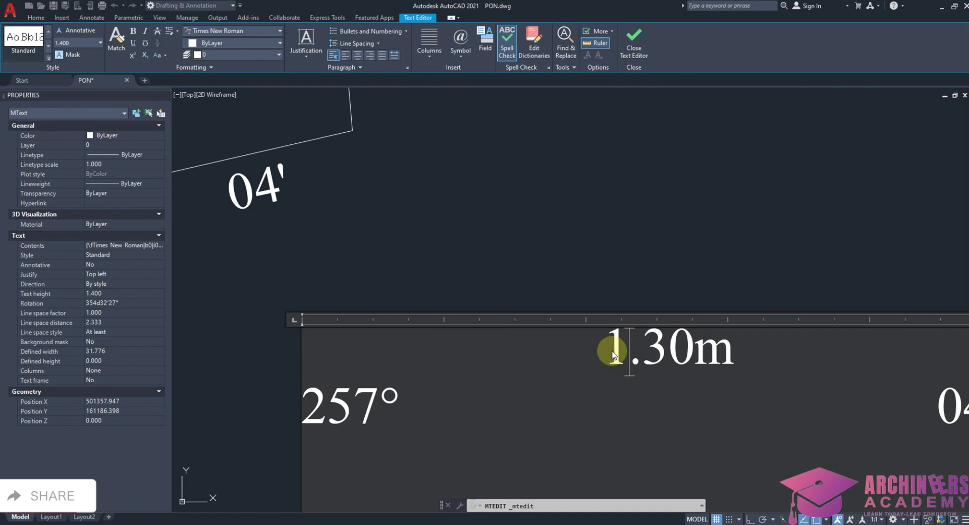
type(".")
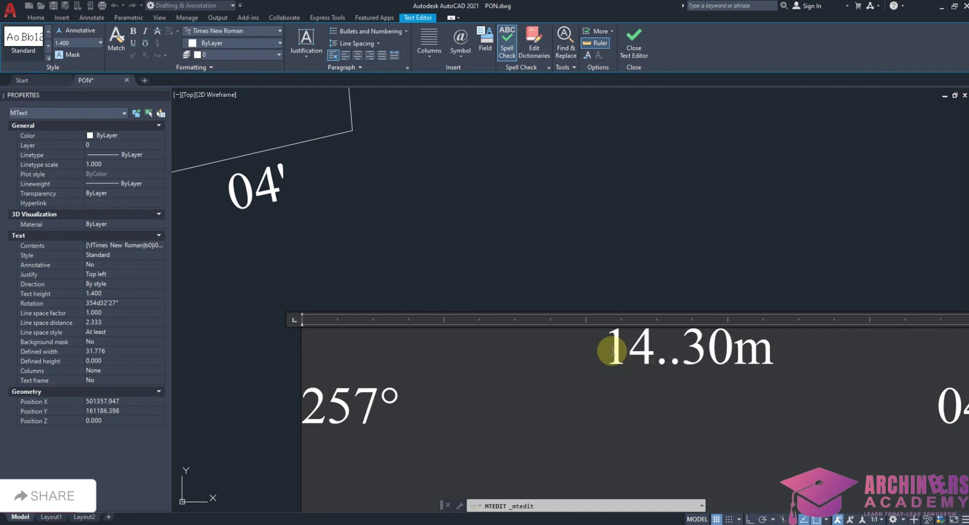
type("60")
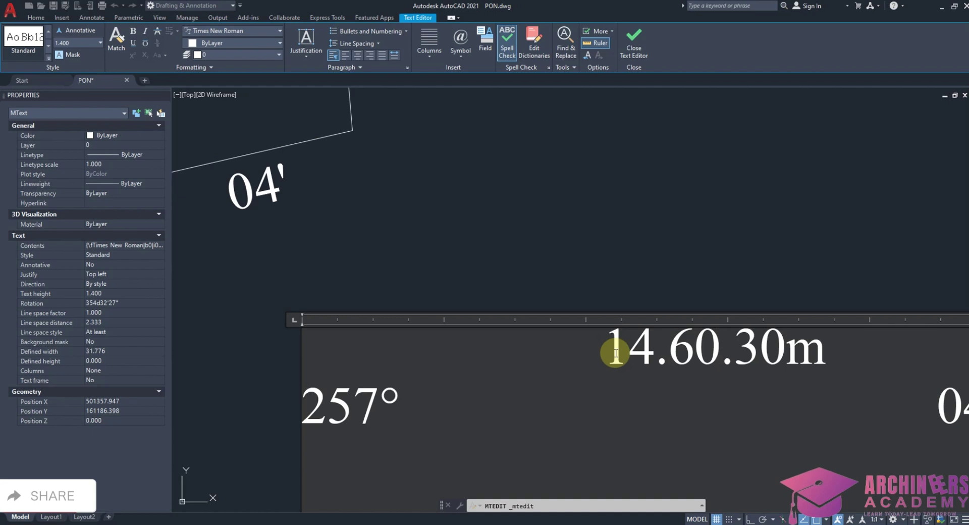
key("Delete")
key("Delete")
key("Delete")
Step: Change the bearing to 175° 14' and strip the extra blank spacing between entries
scroll(500, 363, "down", 5)
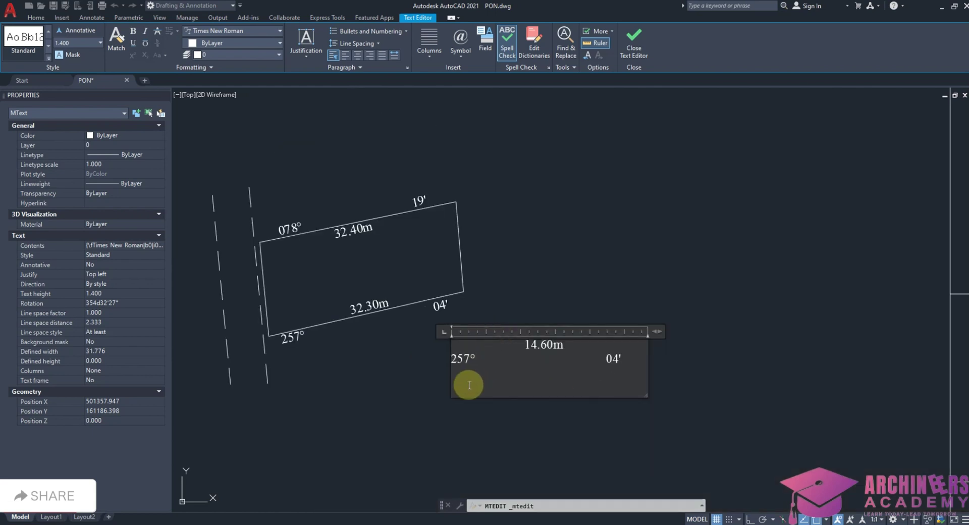
scroll(469, 385, "up", 4)
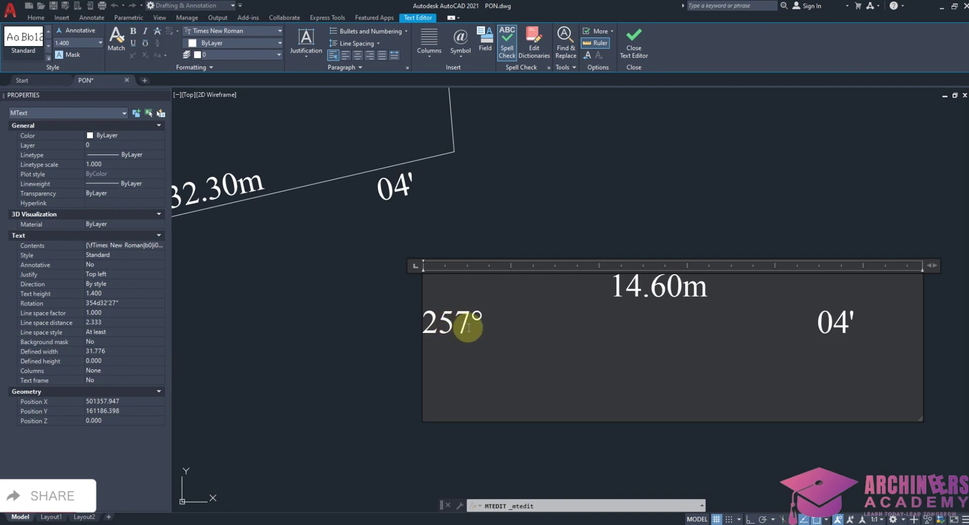
key("Delete")
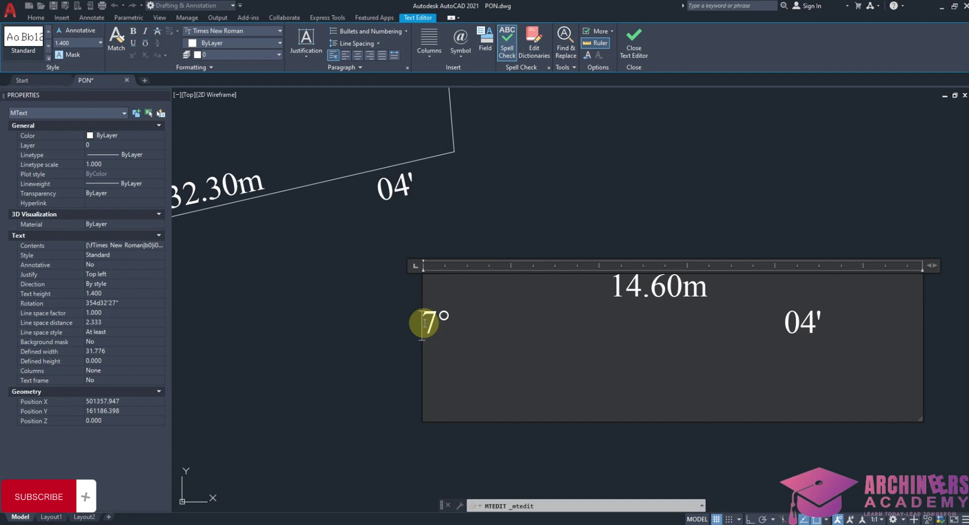
type("175° ")
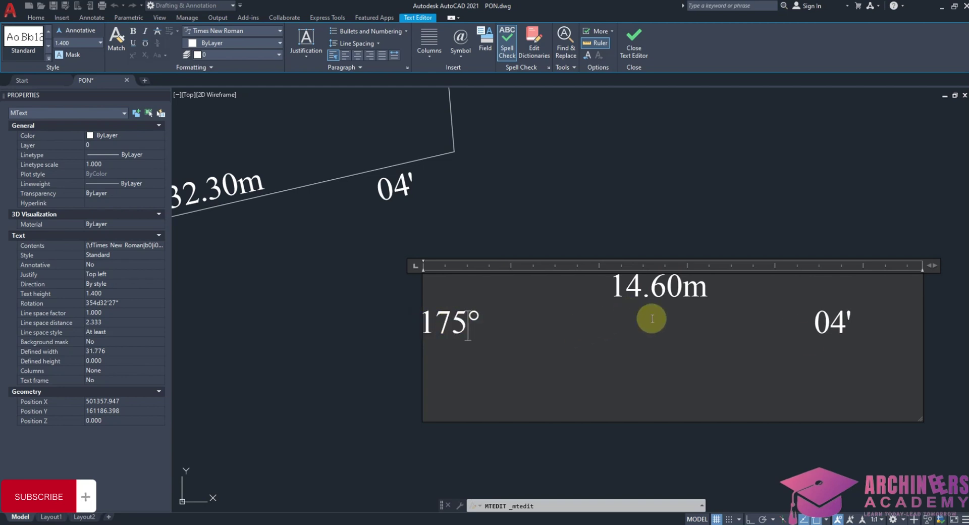
type("1")
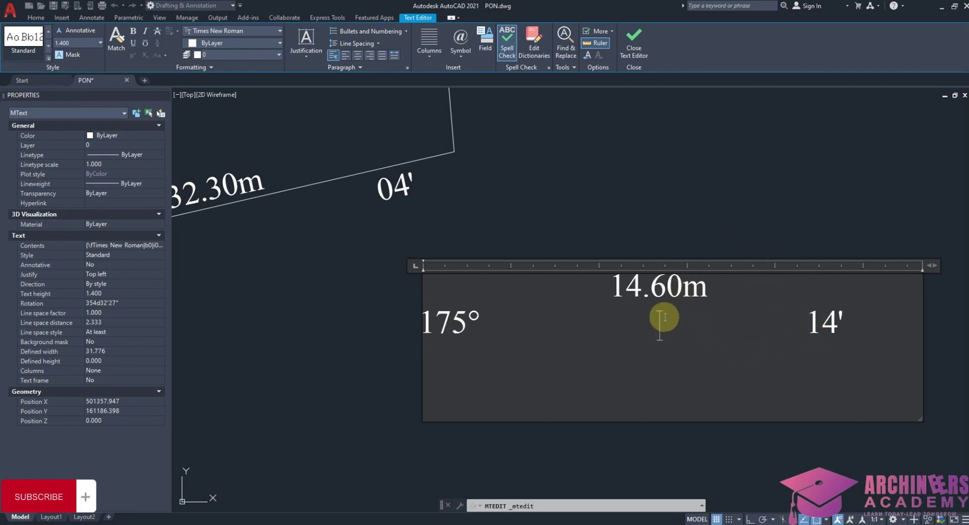
key("BackSpace")
key("BackSpace")
key("BackSpace")
key("Delete")
key("Delete")
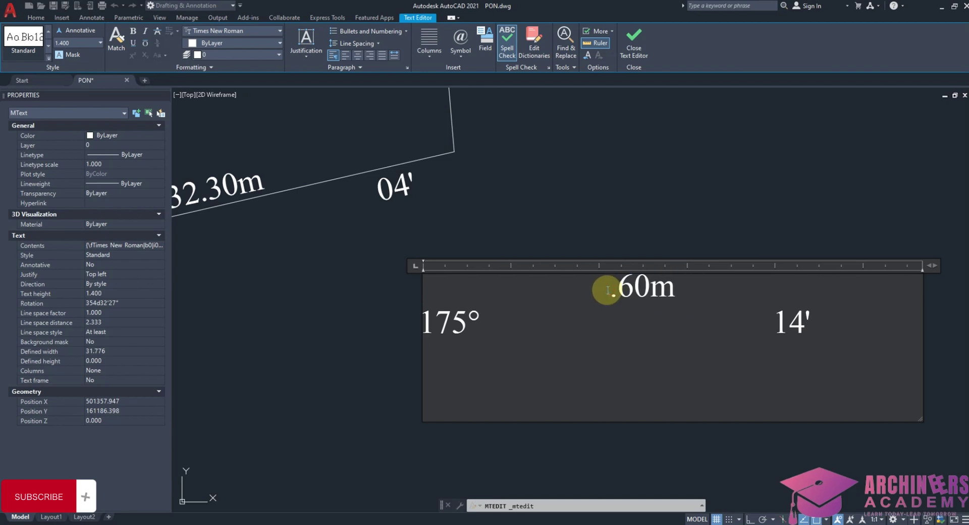
type("14")
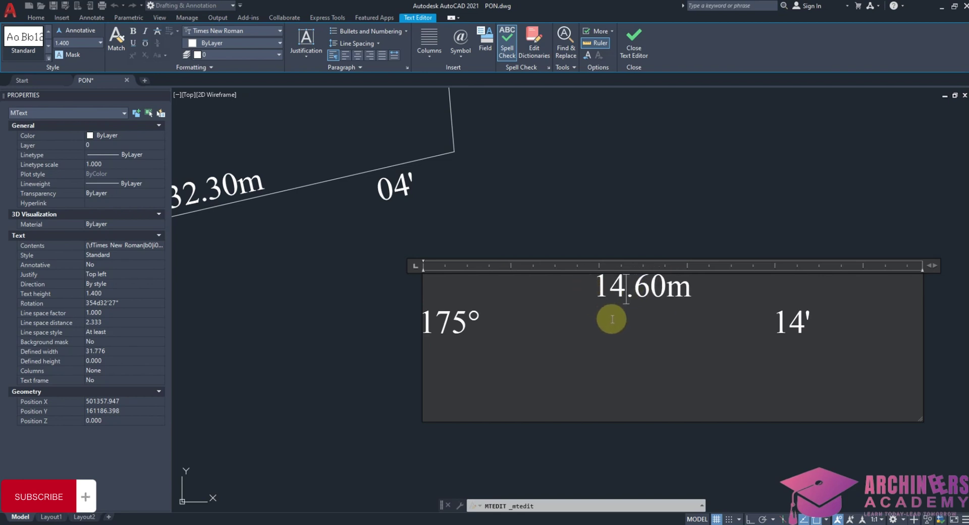
key("BackSpace")
key("BackSpace")
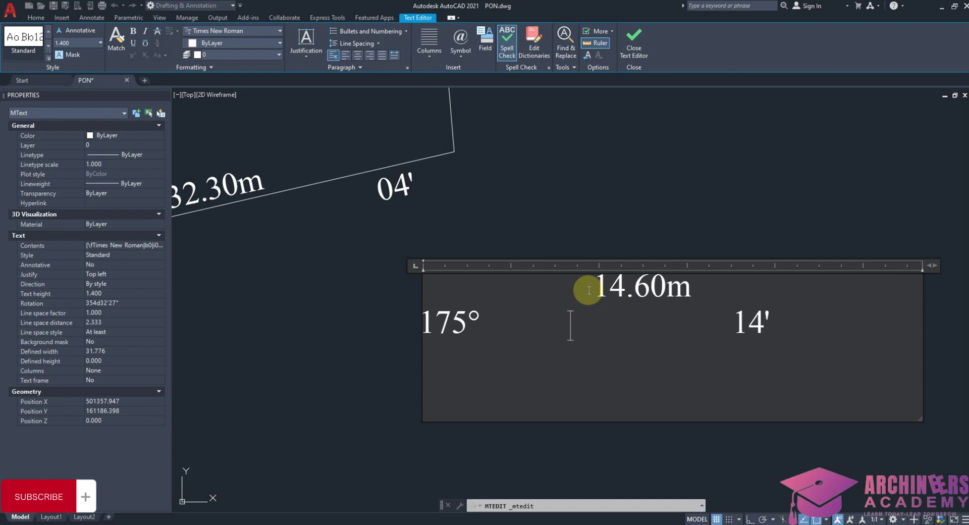
left_click(590, 289)
key("BackSpace")
key("BackSpace")
key("BackSpace")
key("BackSpace")
key("BackSpace")
key("BackSpace")
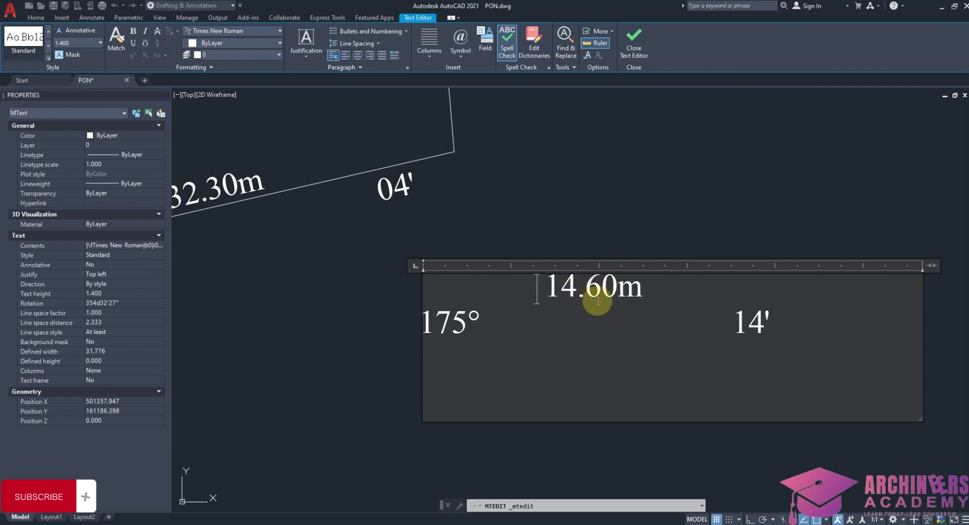
key("BackSpace")
key("BackSpace")
left_click(683, 163)
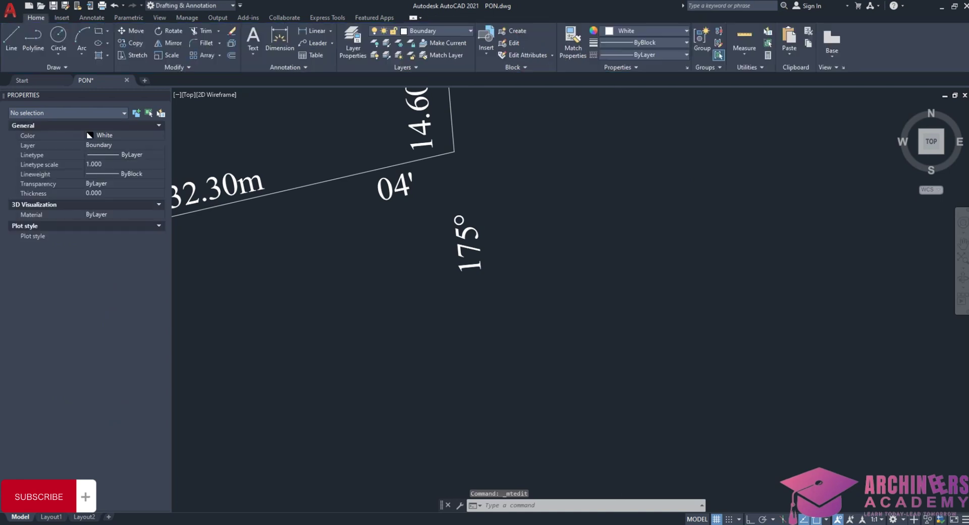
scroll(439, 255, "down", 4)
scroll(434, 152, "up", 4)
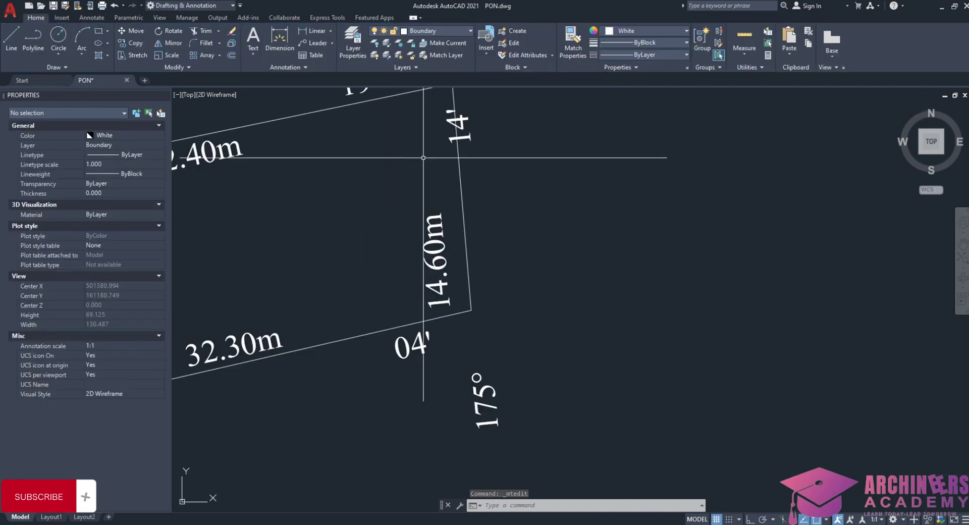
left_click(441, 264)
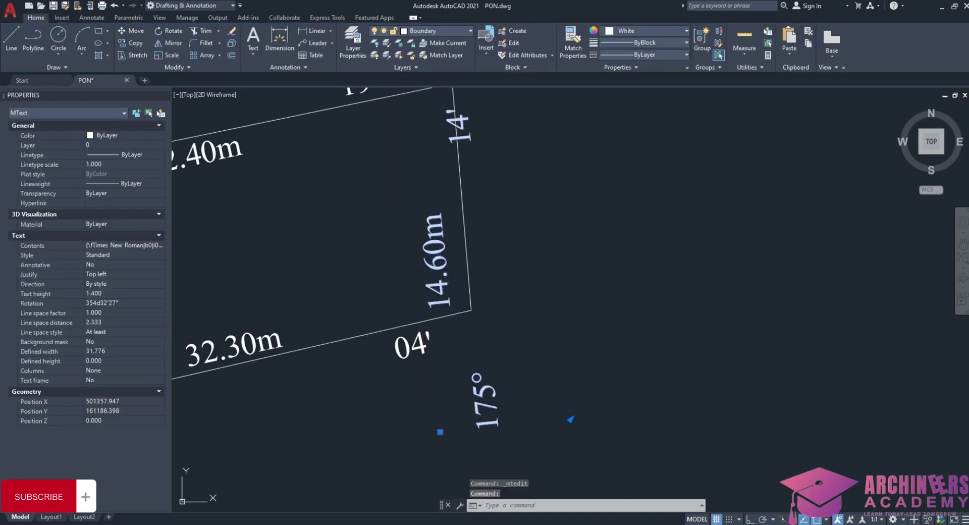
double_click(592, 382)
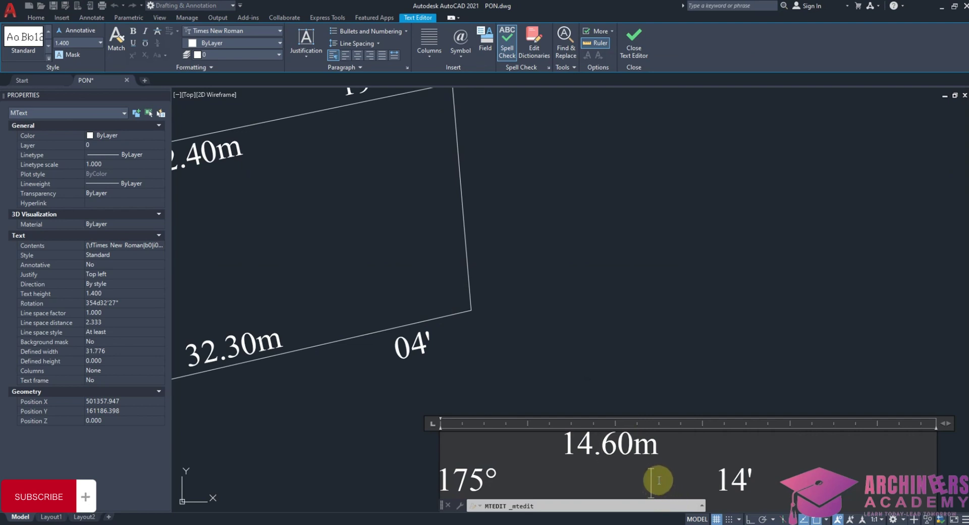
key("BackSpace")
key("BackSpace")
key("BackSpace")
key("BackSpace")
key("BackSpace")
key("BackSpace")
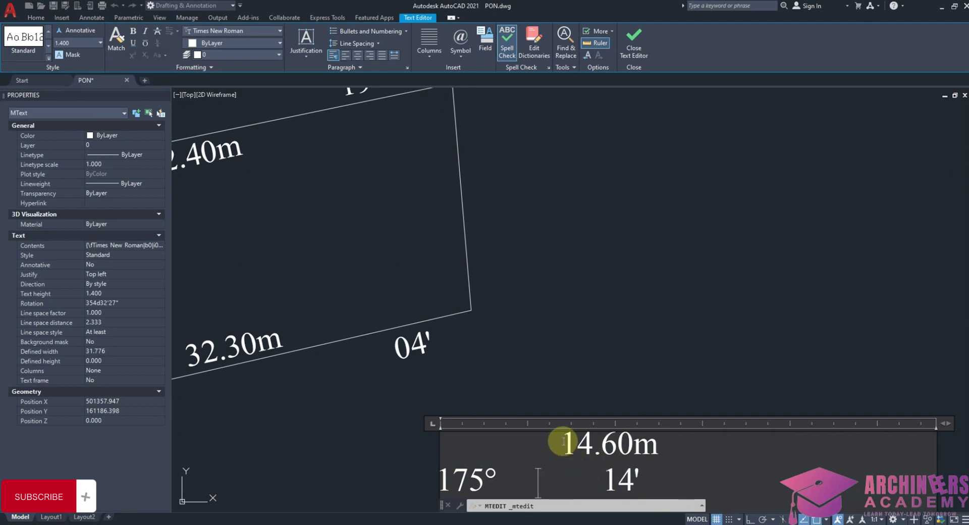
left_click(562, 442)
key("BackSpace")
key("BackSpace")
key("BackSpace")
key("BackSpace")
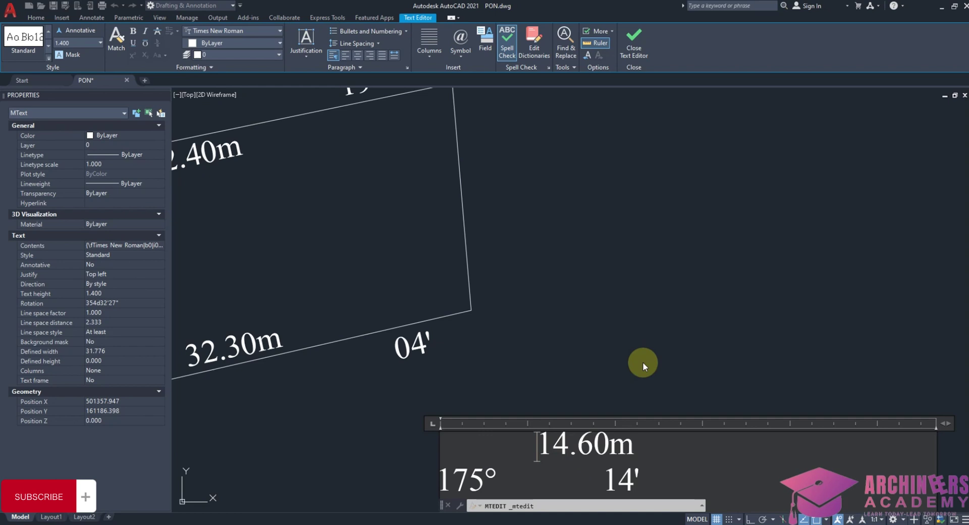
key("BackSpace")
key("BackSpace")
key("BackSpace")
key("BackSpace")
key("BackSpace")
left_click(641, 290)
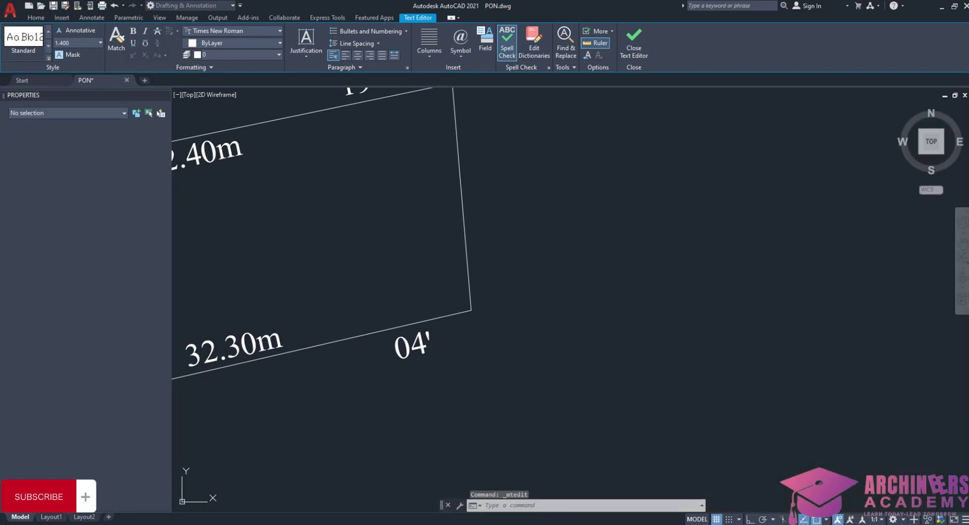
left_click(450, 290)
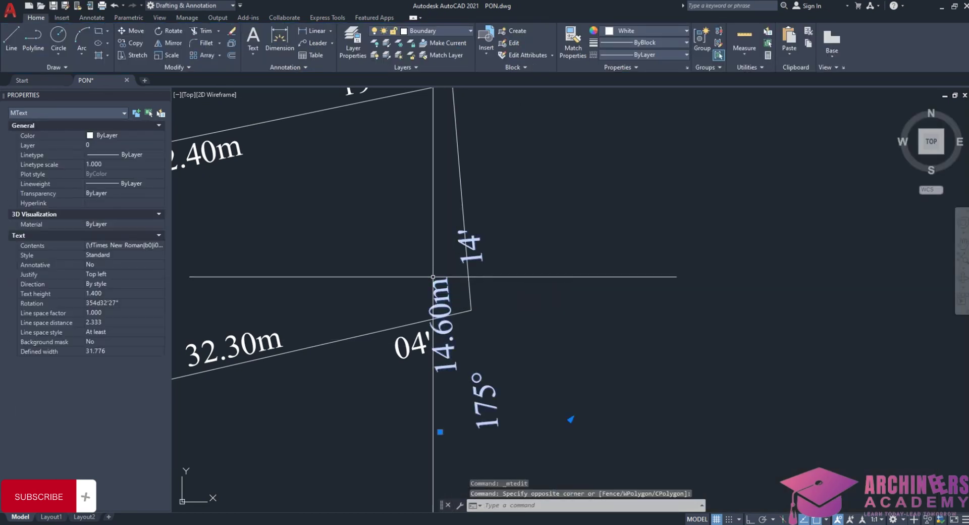
left_click(132, 31)
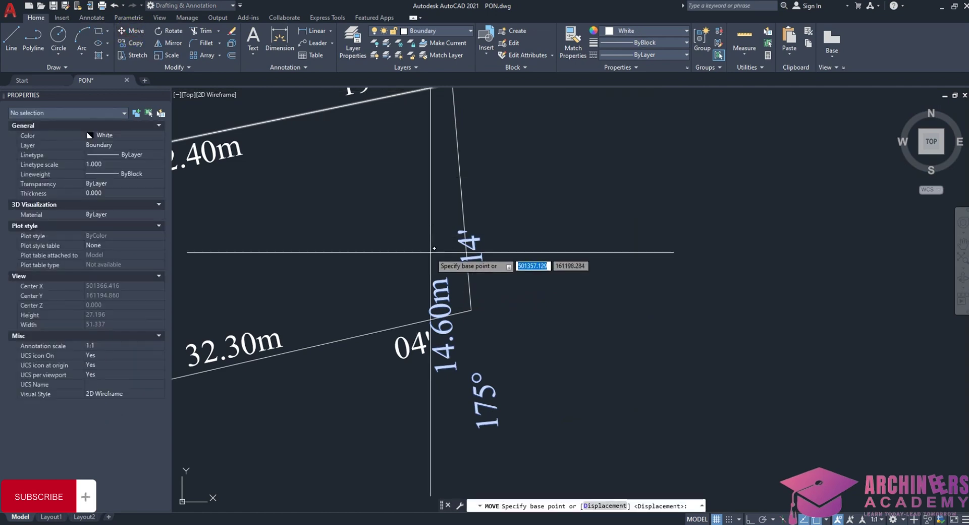
left_click(522, 309)
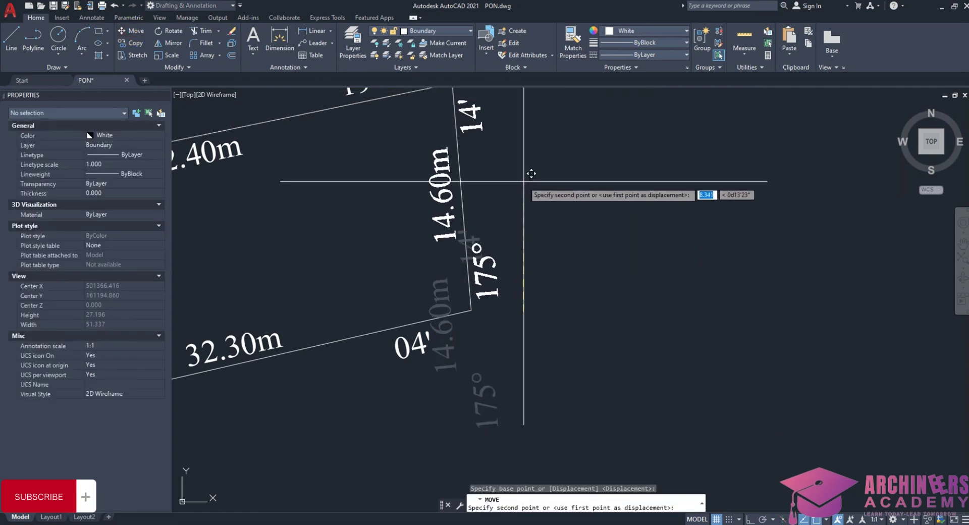
left_click(526, 182)
scroll(527, 182, "down", 5)
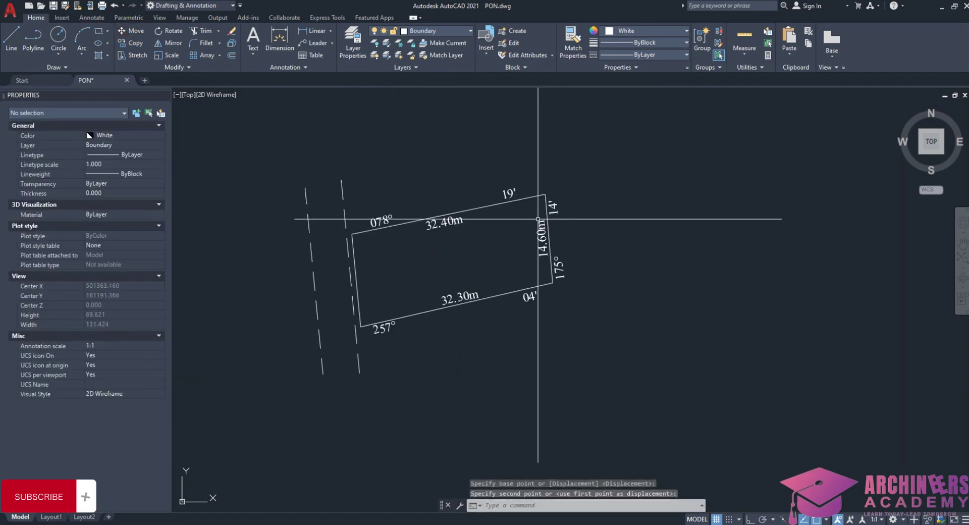
scroll(535, 237, "up", 10)
left_click(546, 252)
left_click(560, 273)
scroll(717, 297, "down", 8)
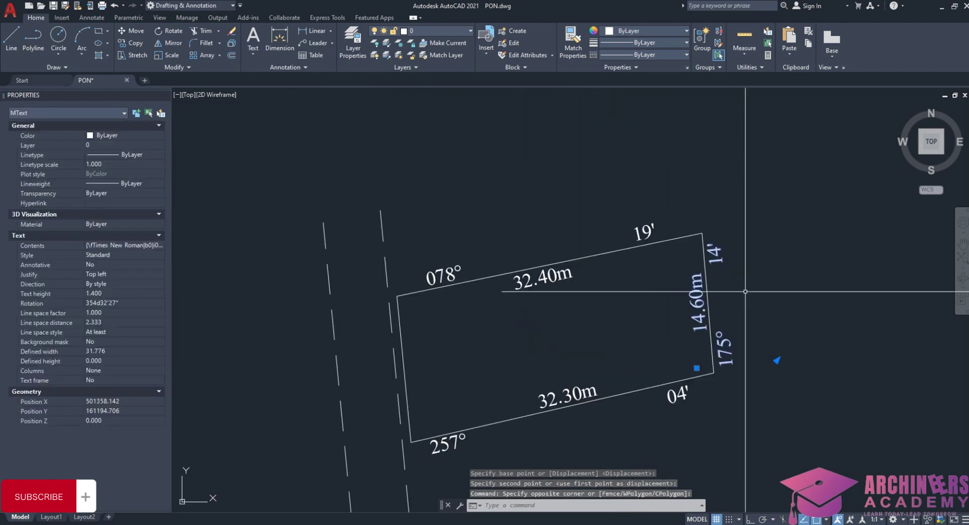
left_click(129, 31)
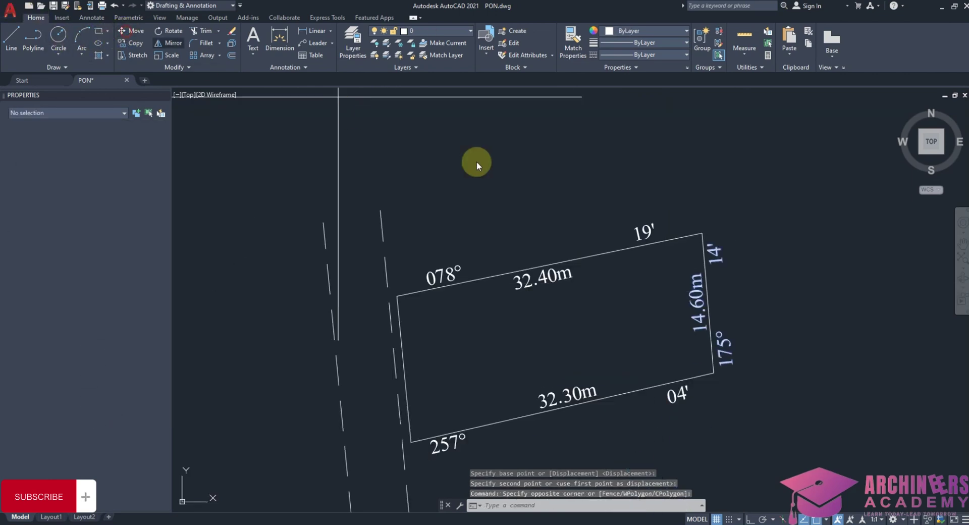
Step: Move the labels beside the left boundary and put the bearing line above the distance
left_click(730, 338)
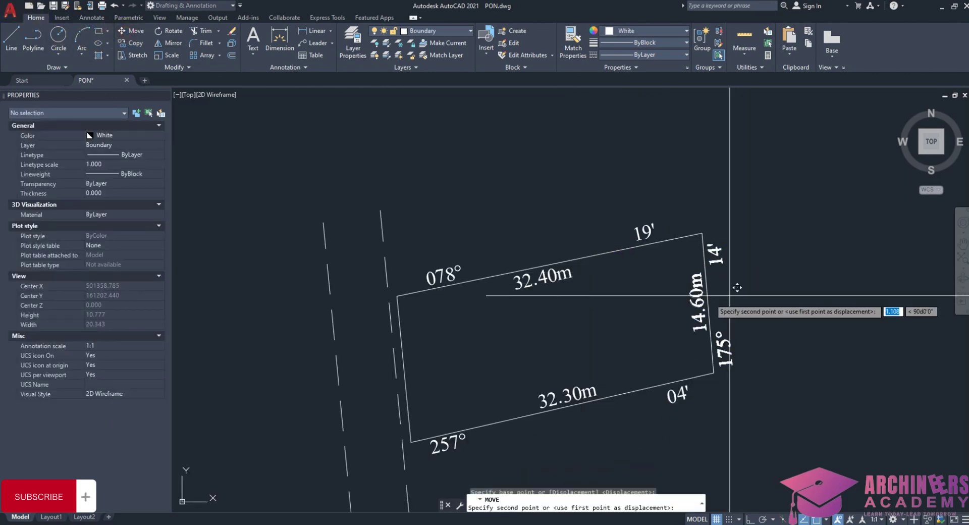
left_click(434, 352)
double_click(408, 357)
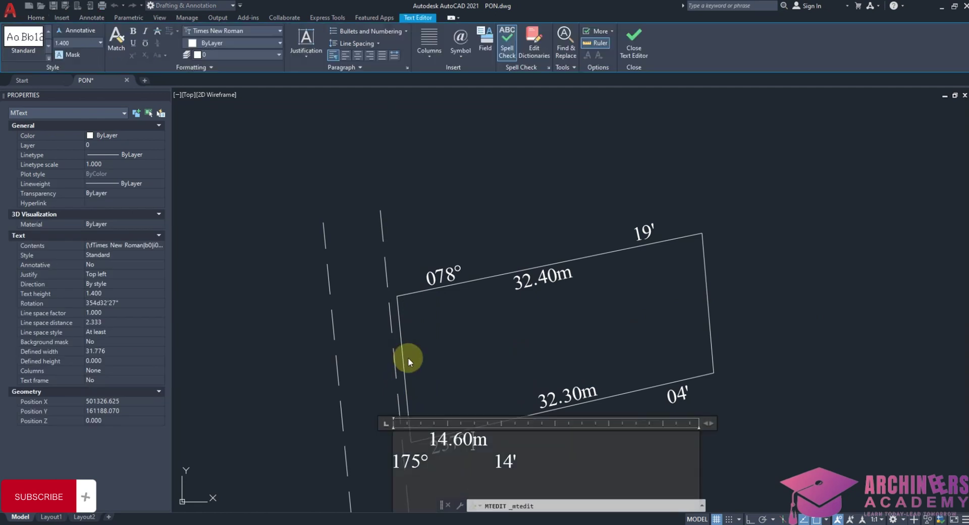
scroll(483, 395, "up", 4)
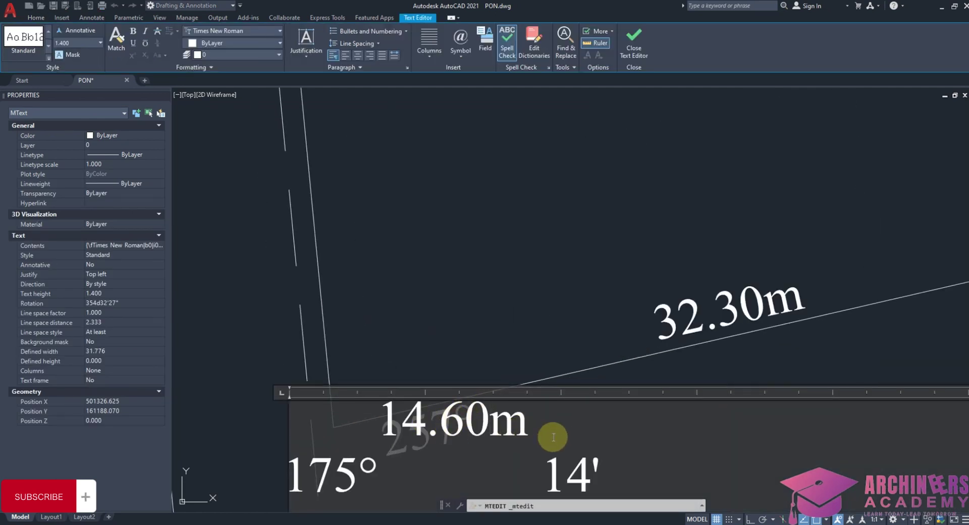
left_click_drag(553, 437, 385, 412)
left_click(513, 471)
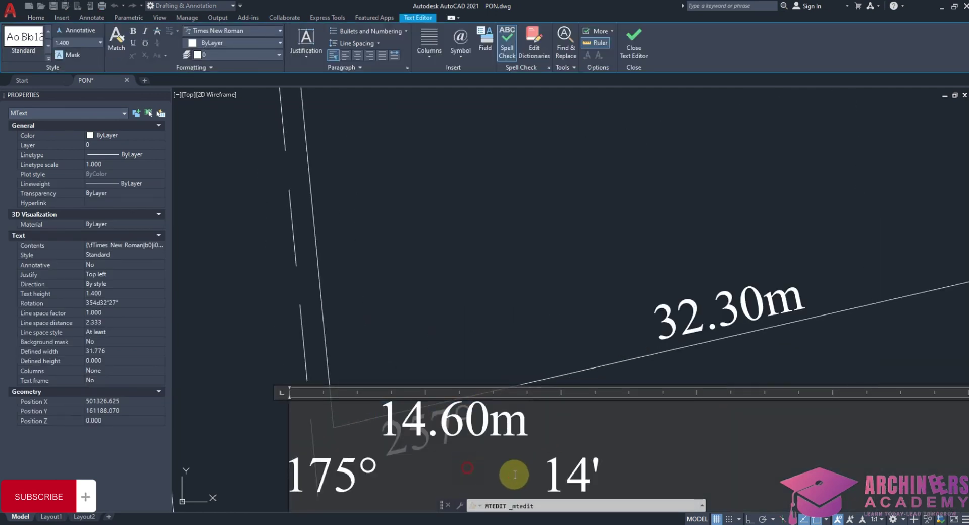
left_click_drag(612, 480, 312, 451)
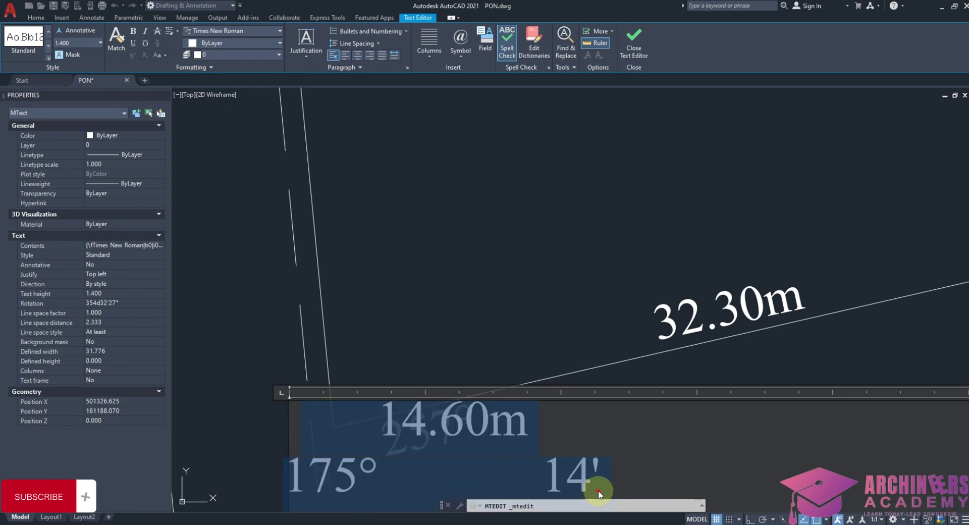
left_click_drag(600, 494, 303, 460)
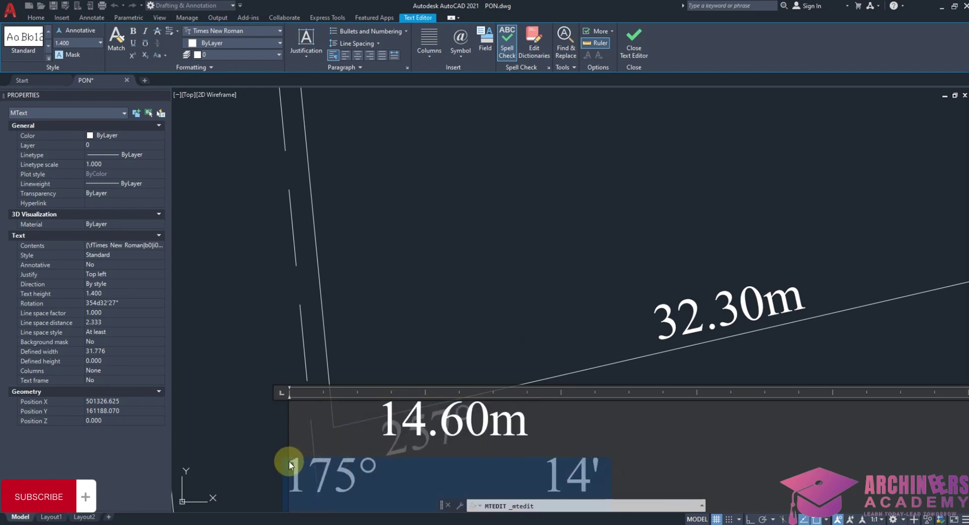
key("ctrl+c")
left_click(537, 287)
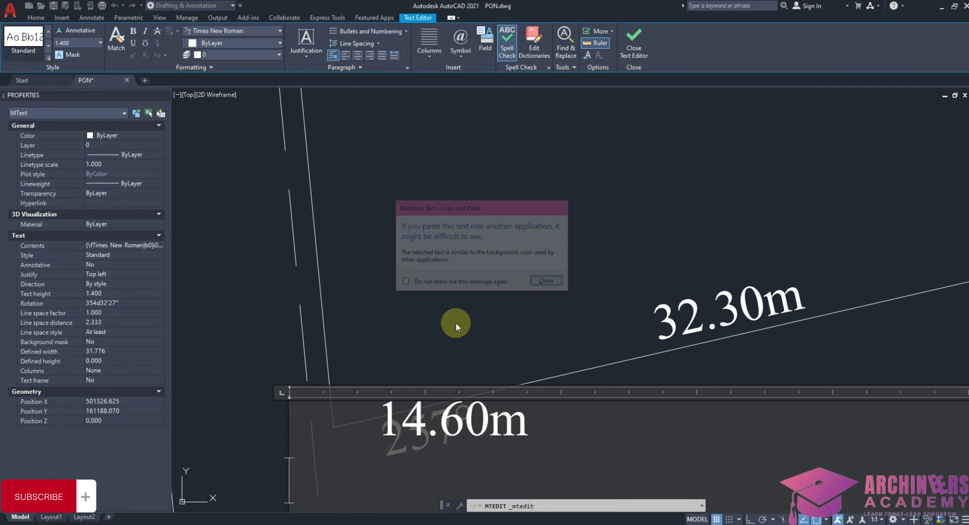
left_click(361, 429)
key("ctrl+v")
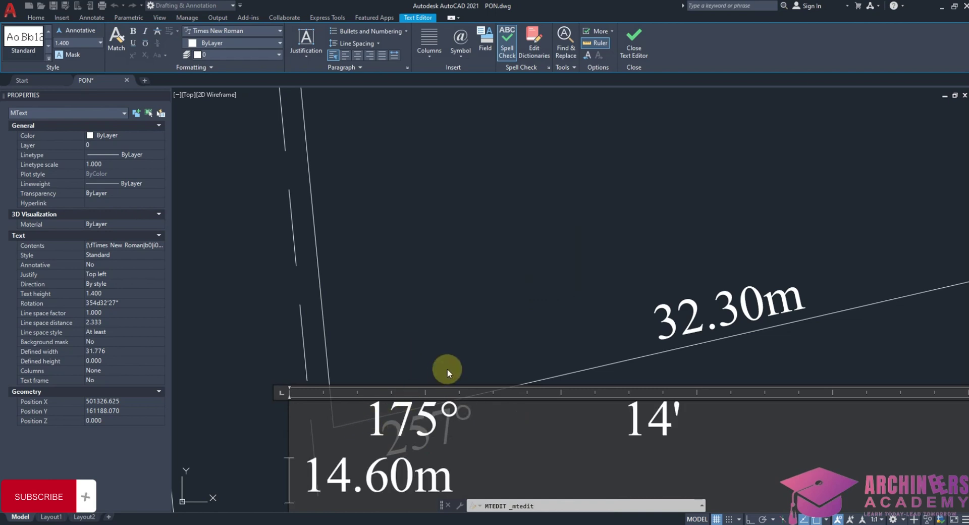
Step: Retype the label values to 354°, 31' and 15.29m
scroll(448, 369, "down", 4)
left_click(396, 389)
left_click(456, 398)
left_click(481, 383)
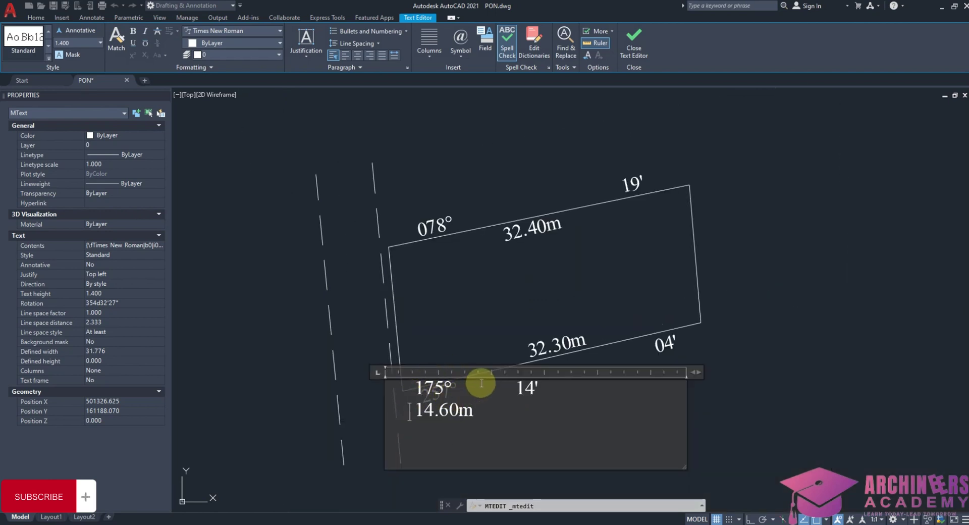
scroll(481, 403, "up", 4)
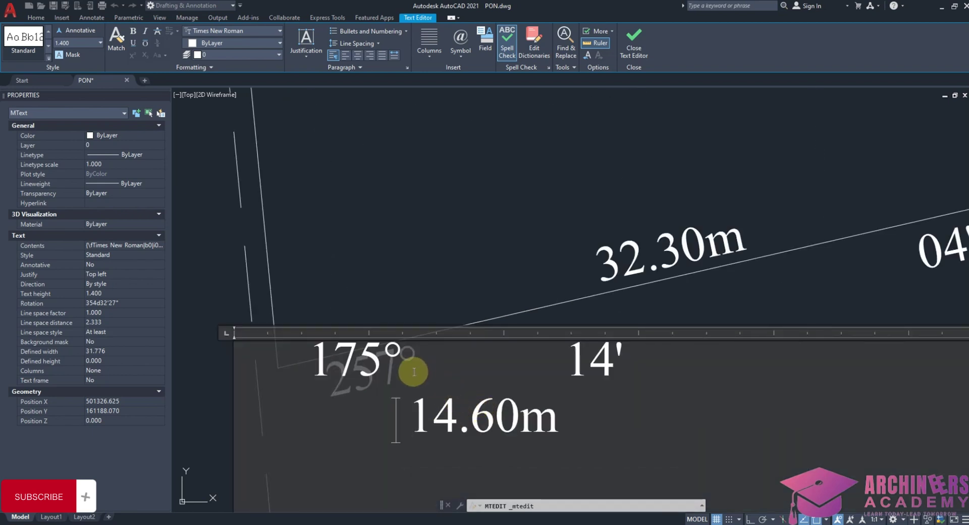
left_click_drag(379, 362, 309, 359)
type("3")
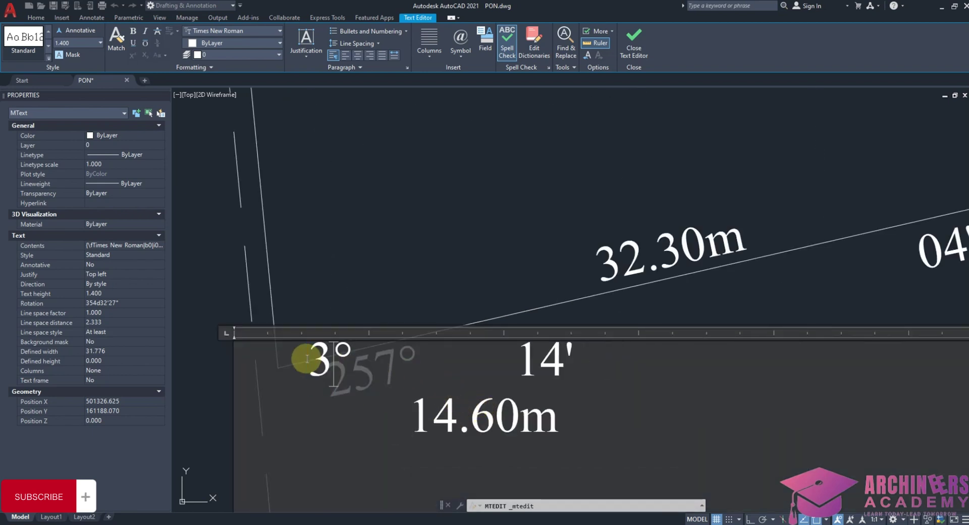
type("54")
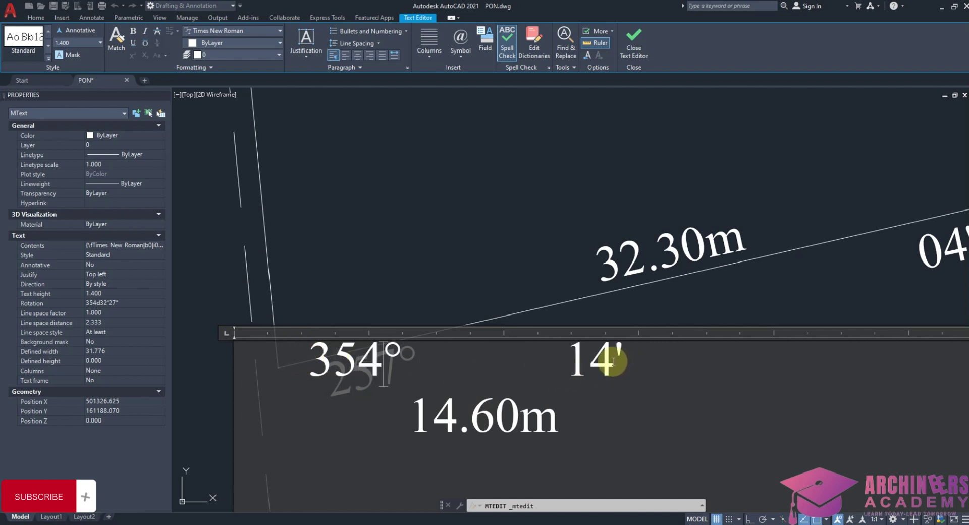
left_click_drag(613, 361, 575, 366)
type("31")
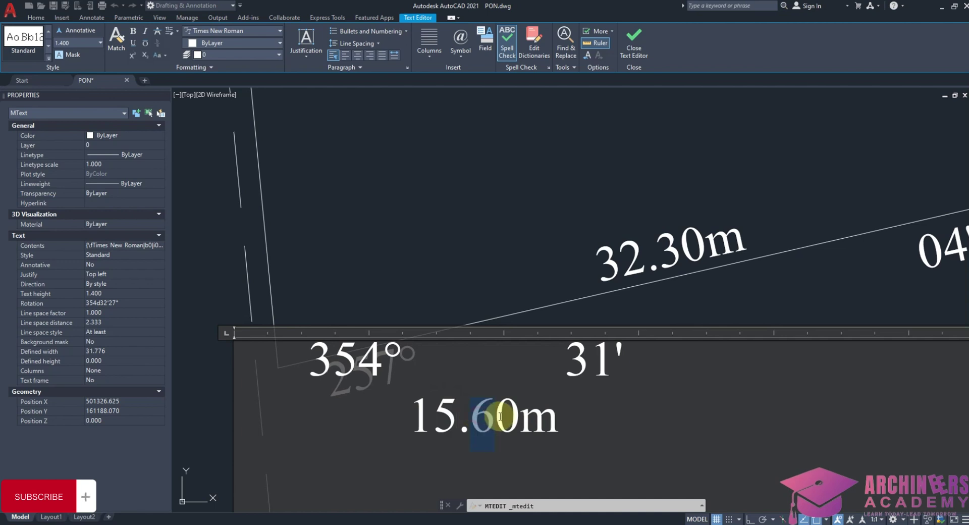
type("2")
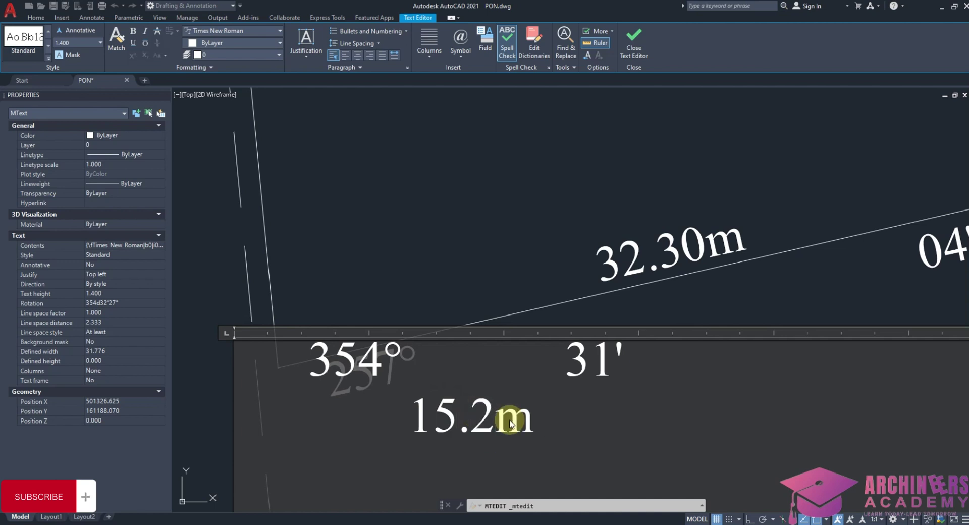
type("9")
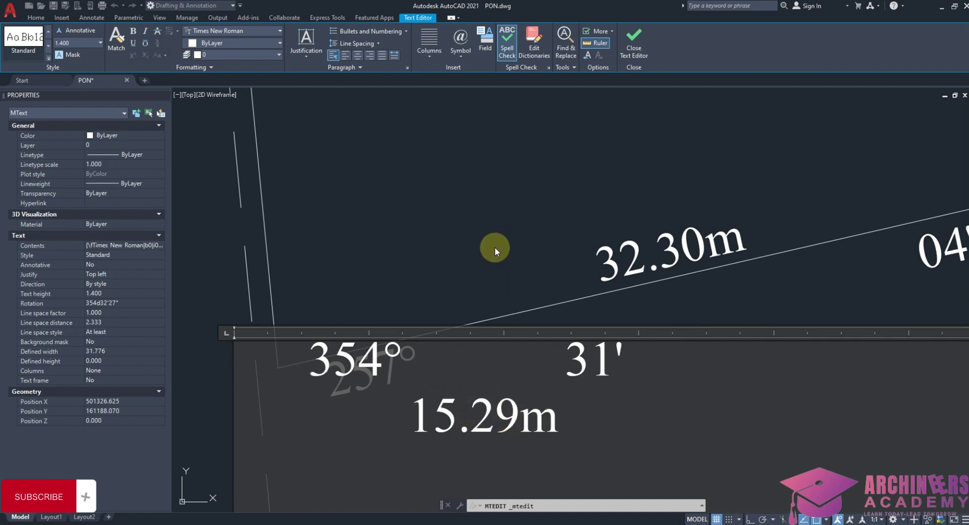
left_click(495, 247)
scroll(495, 247, "down", 5)
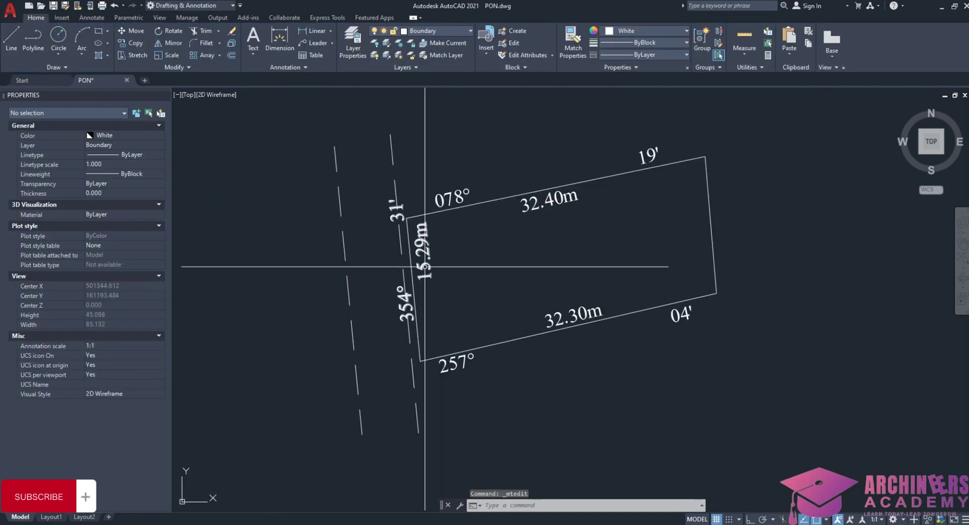
Step: Move the left-side labels closer to the parcel's left boundary
scroll(427, 250, "up", 5)
left_click(444, 255)
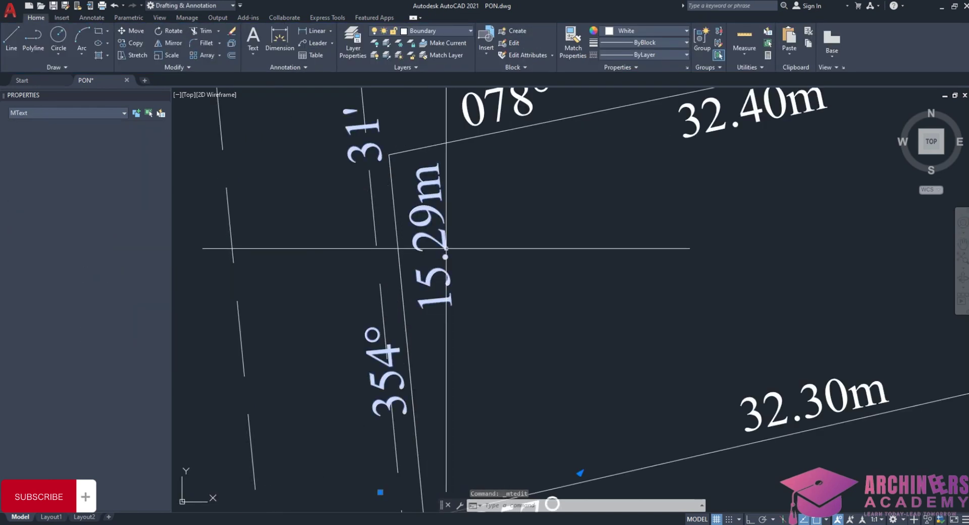
left_click(123, 32)
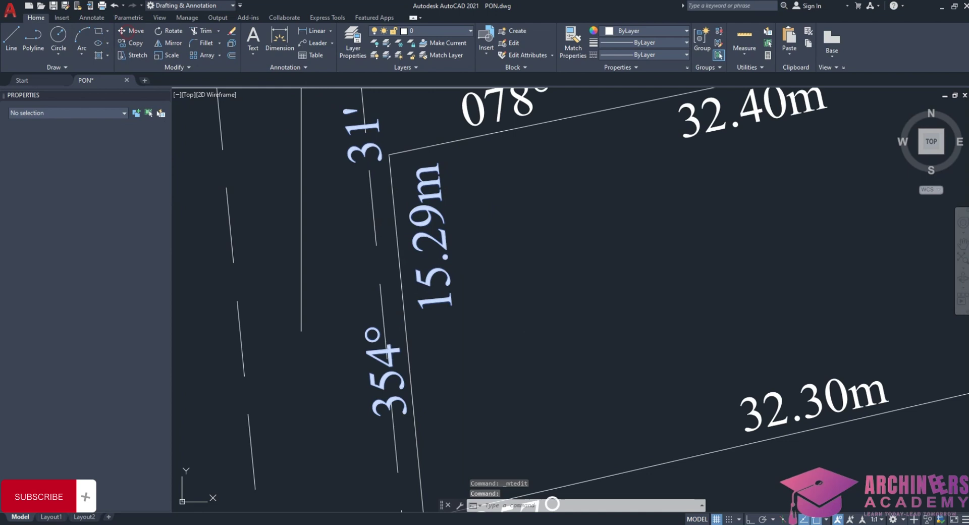
left_click(497, 299)
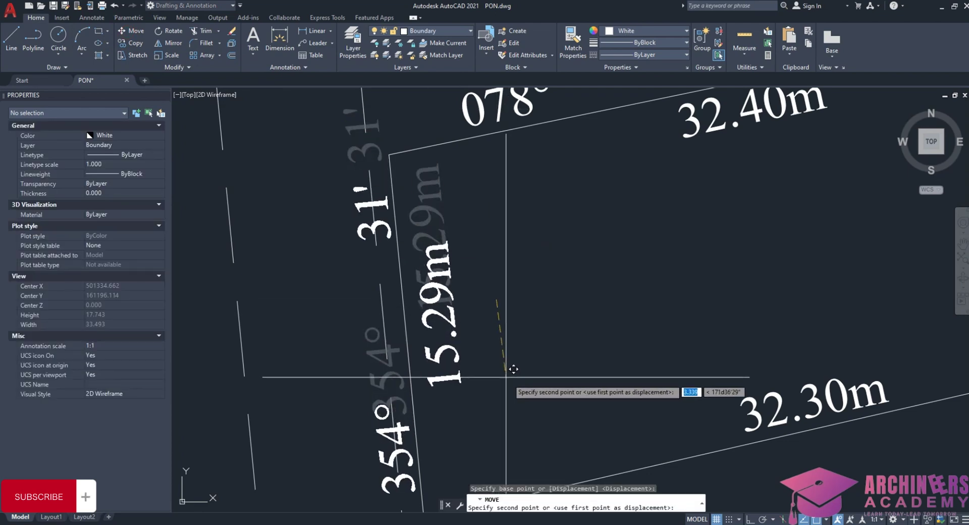
left_click(509, 381)
scroll(445, 313, "down", 3)
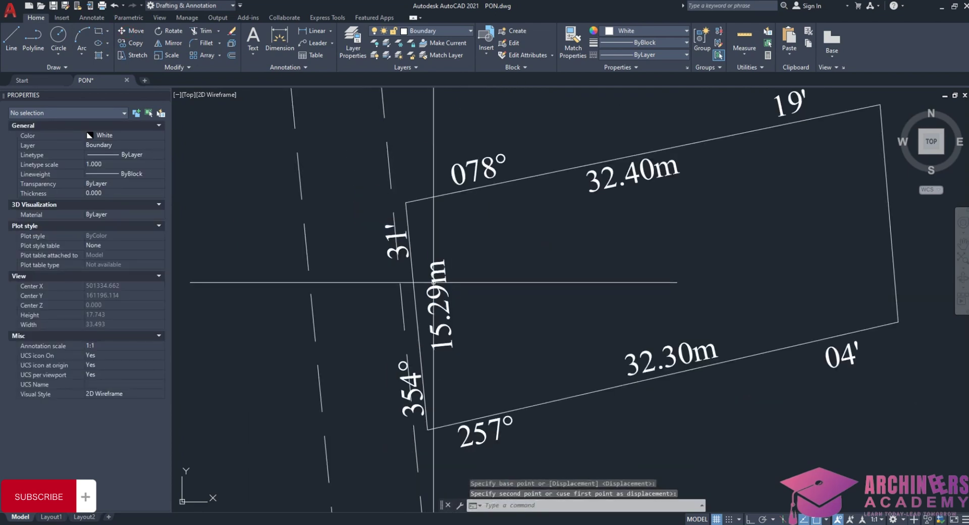
scroll(459, 357, "down", 3)
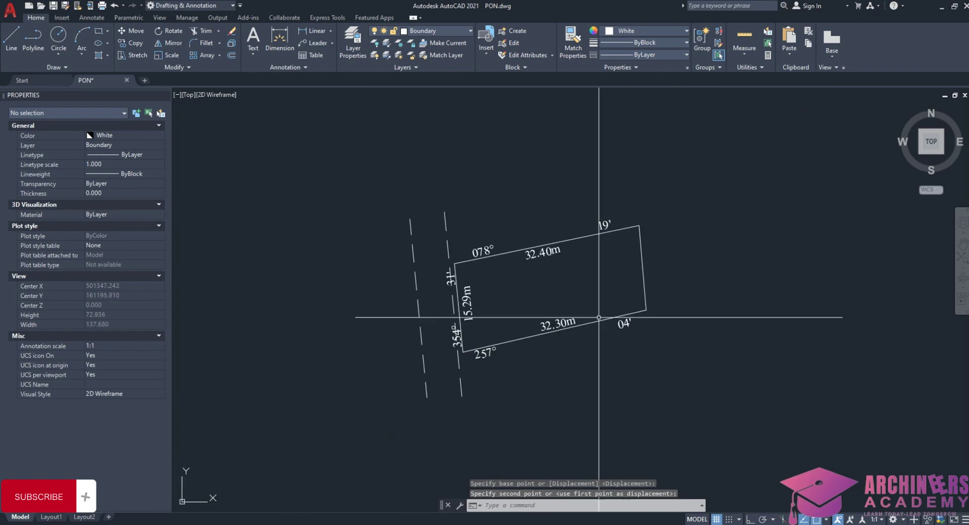
scroll(505, 317, "down", 3)
scroll(841, 332, "up", 6)
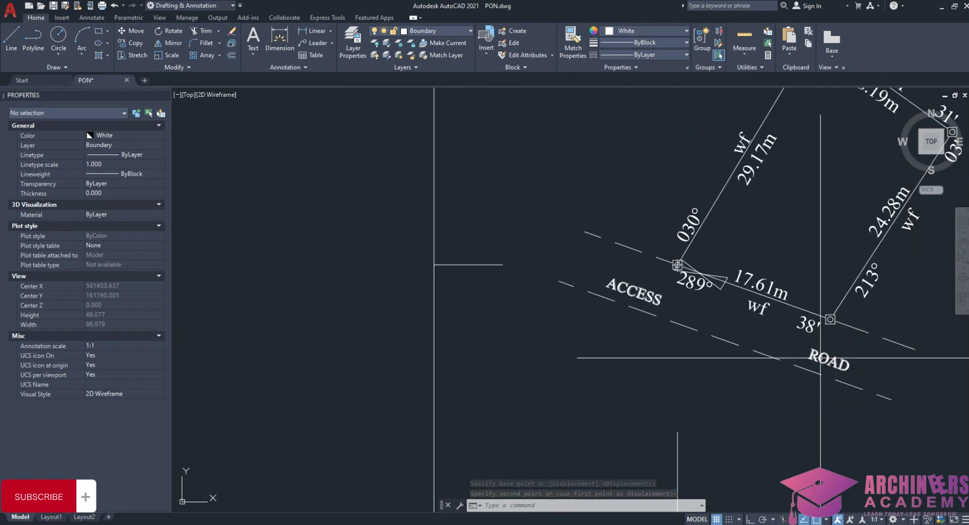
Step: Copy the ACCESS ROAD label next to the left road line
left_click(626, 290)
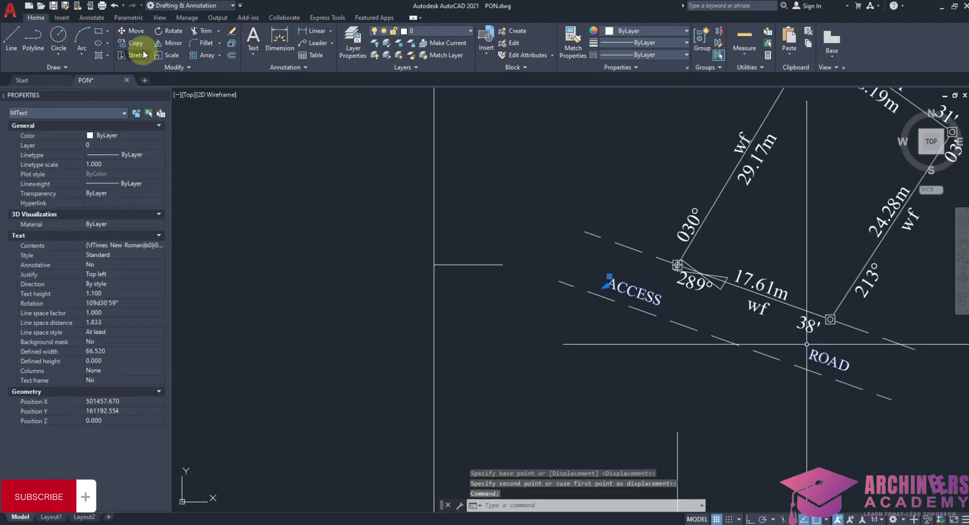
left_click(132, 43)
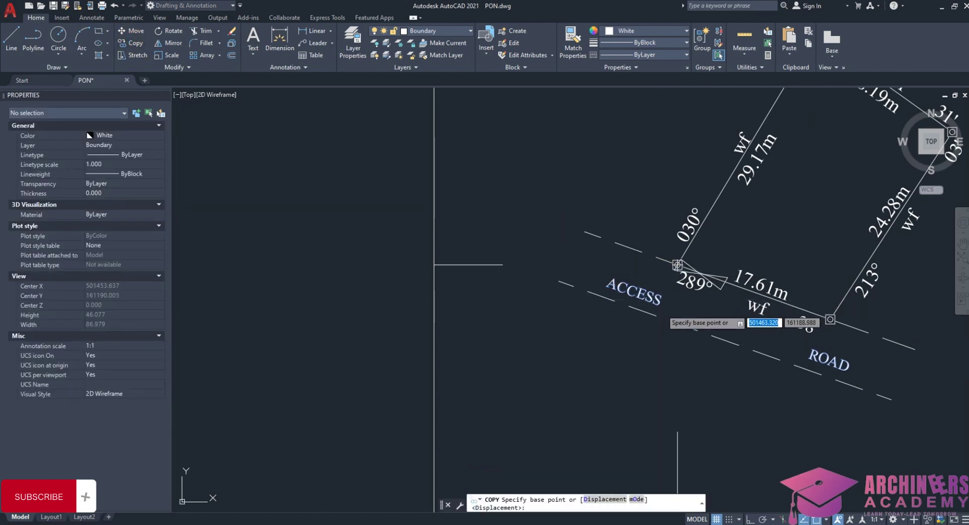
left_click(661, 308)
scroll(704, 275, "down", 5)
scroll(540, 303, "up", 4)
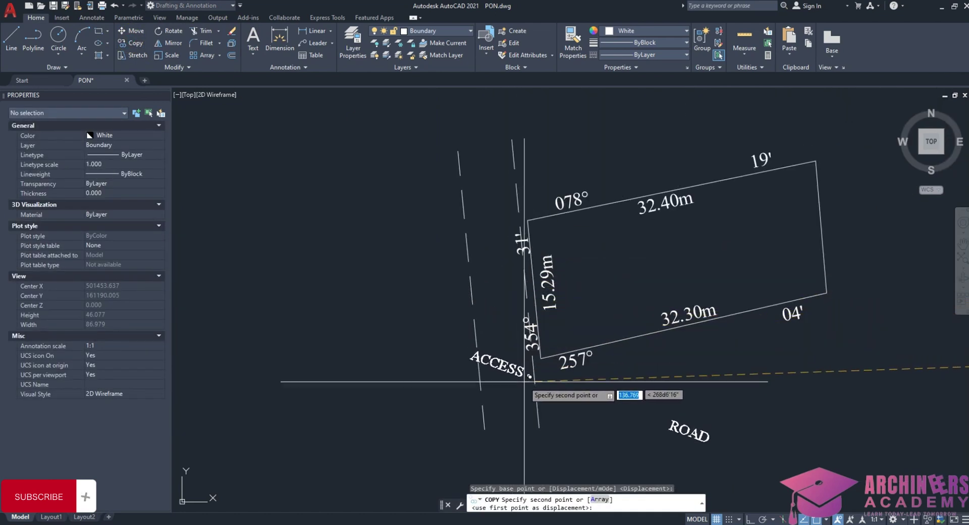
left_click(537, 404)
key("Escape")
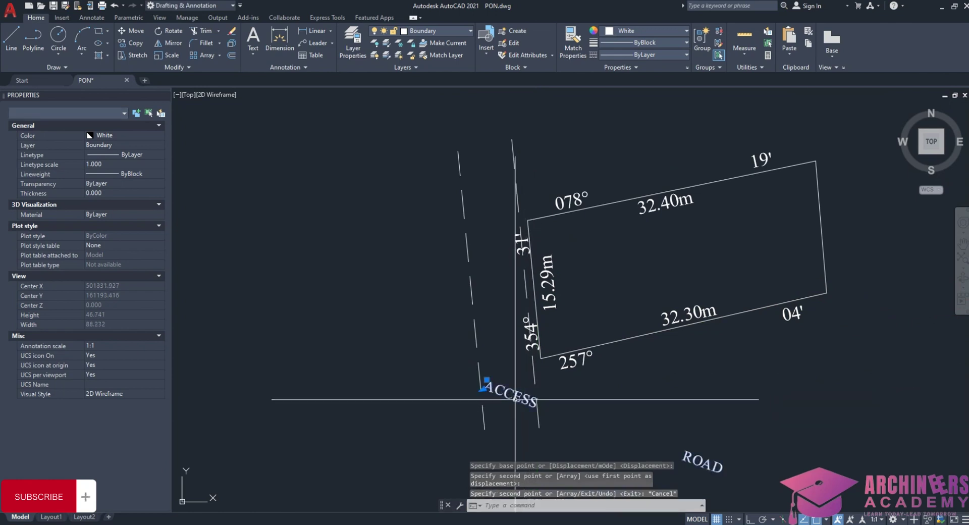
Step: Rotate the copied ACCESS label to run vertically along the road
left_click(482, 386)
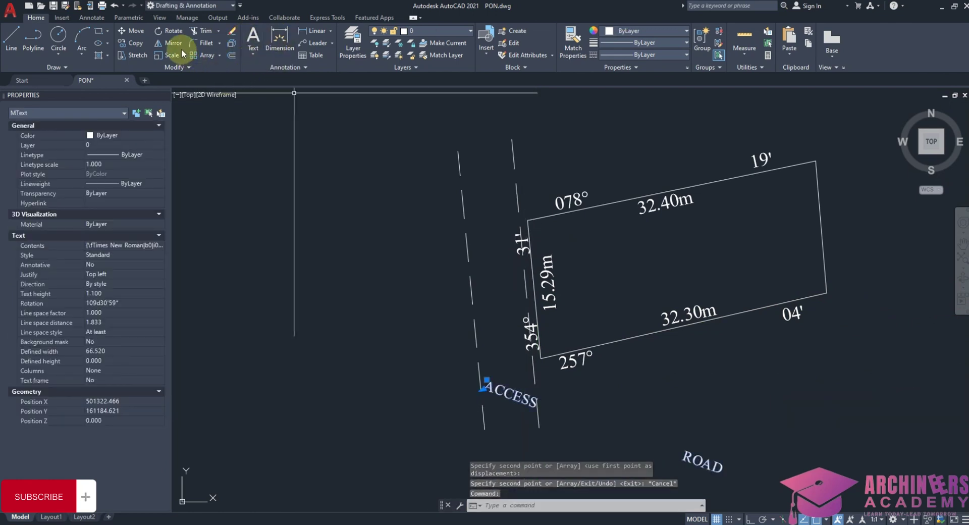
left_click(172, 33)
left_click(531, 416)
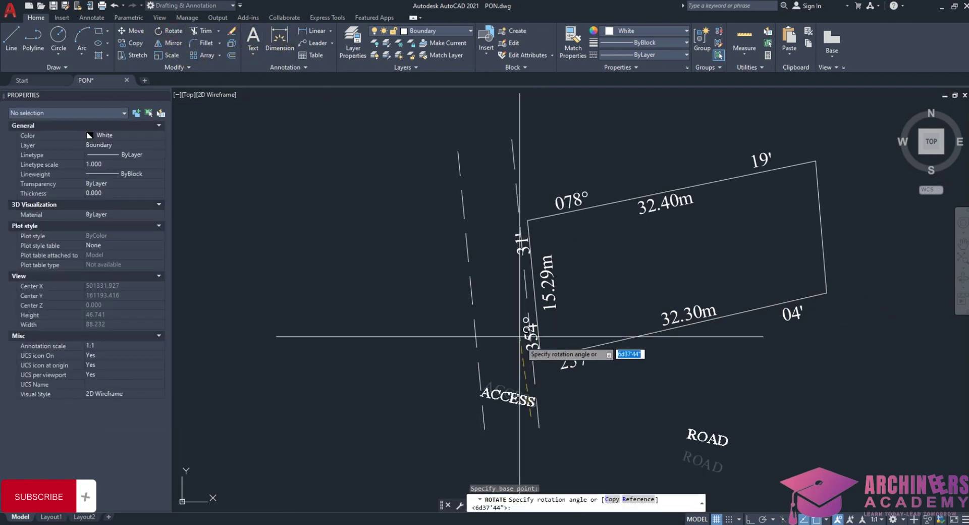
left_click(400, 470)
left_click(518, 440)
left_click(132, 30)
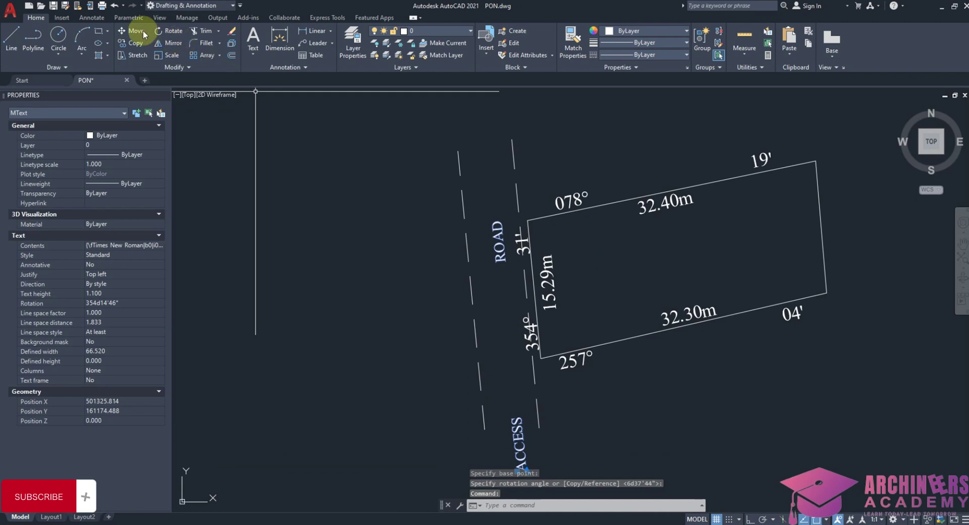
left_click(462, 241)
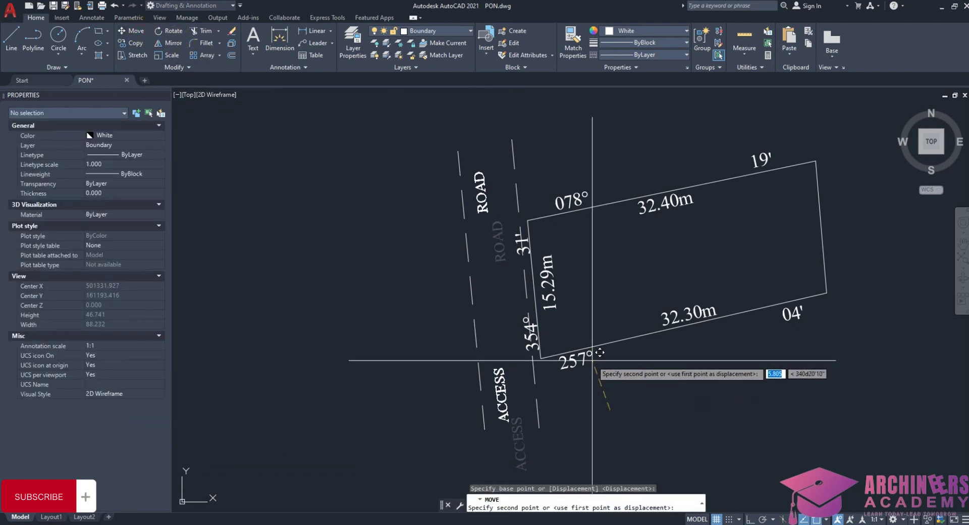
Step: Erase the old sample parcel's lines and labels using a crossing window
key("Escape")
scroll(550, 344, "up", 6)
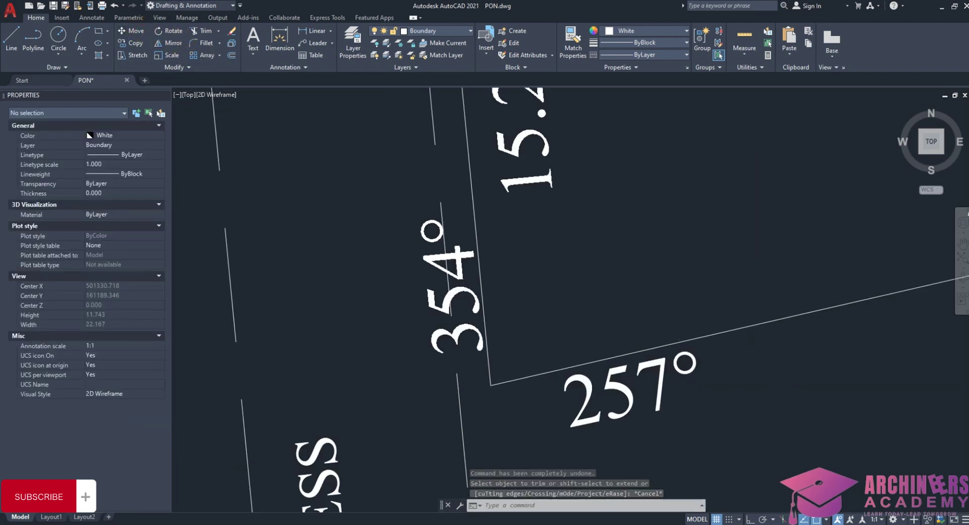
scroll(441, 241, "down", 4)
scroll(441, 241, "down", 3)
scroll(470, 233, "up", 2)
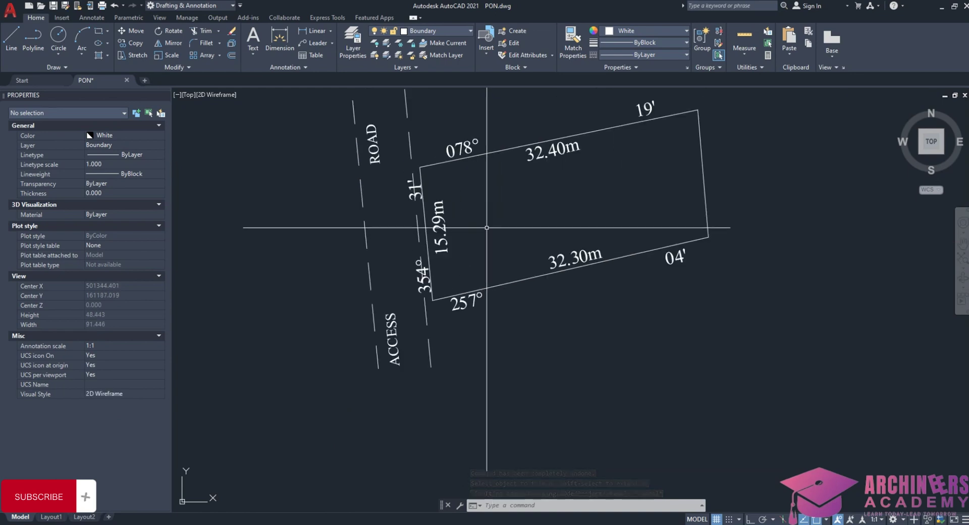
scroll(486, 230, "down", 6)
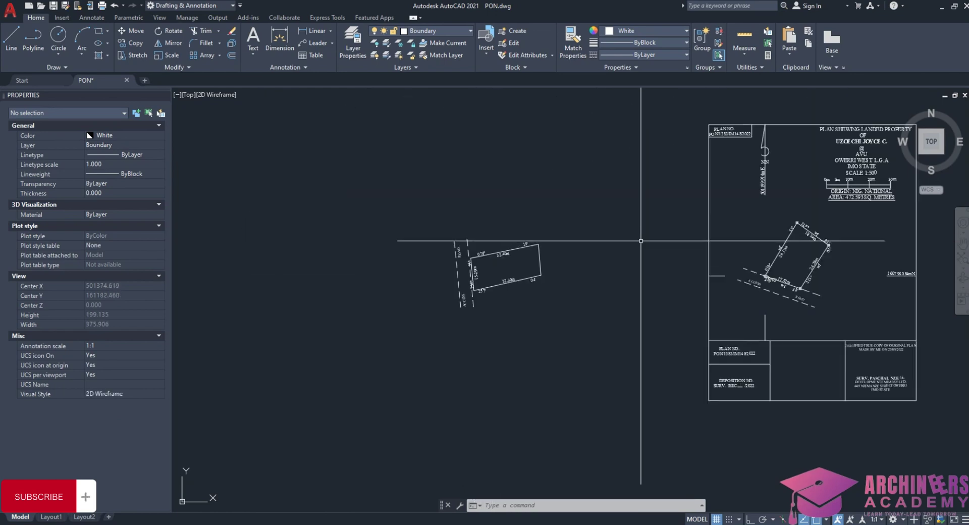
scroll(682, 268, "down", 2)
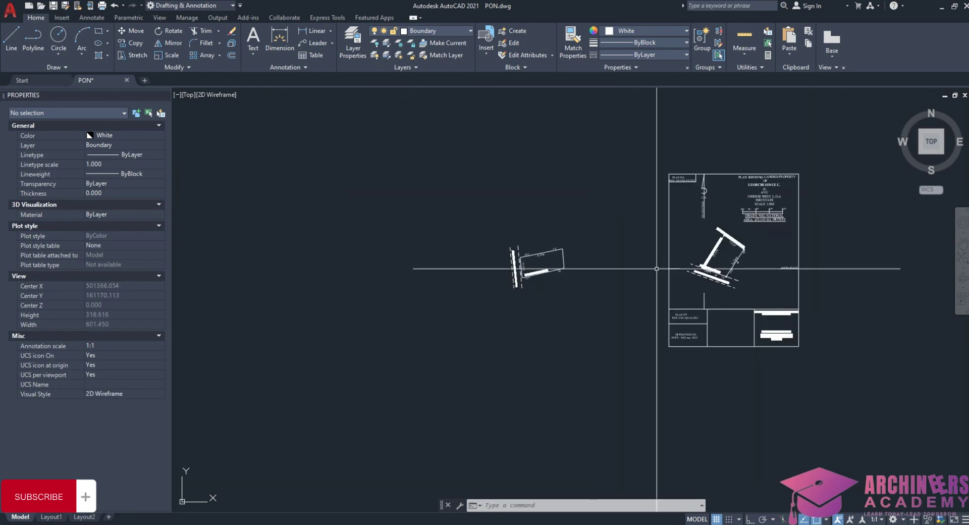
scroll(536, 264, "up", 5)
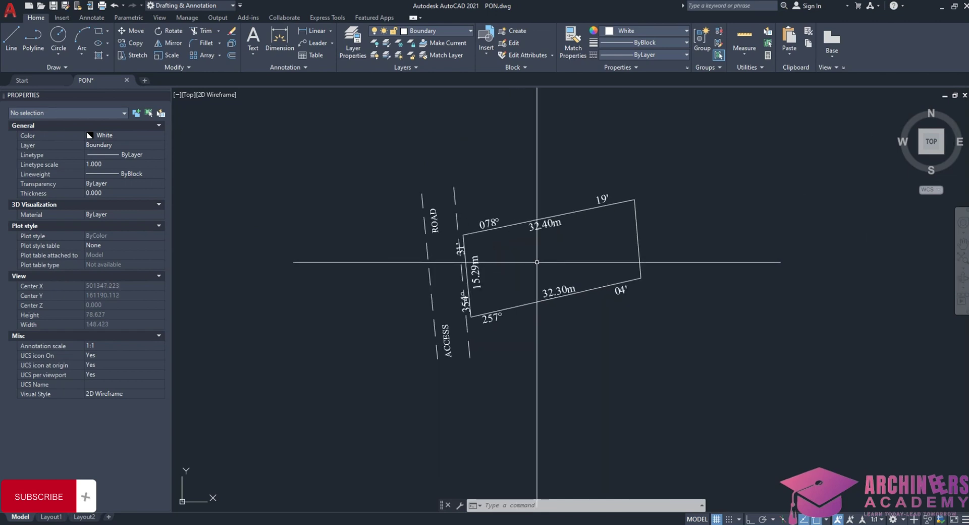
scroll(451, 260, "down", 4)
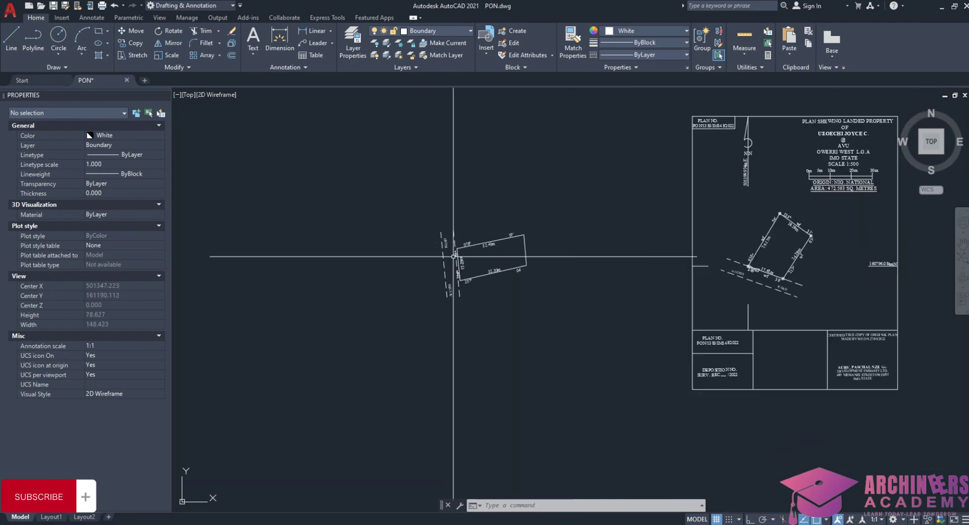
scroll(808, 281, "up", 5)
left_click(822, 335)
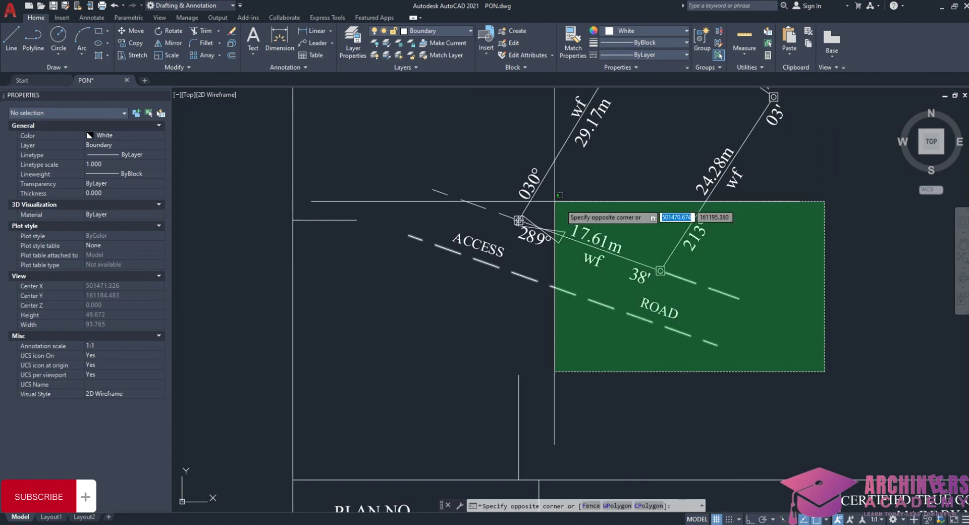
scroll(557, 204, "down", 4)
left_click(564, 162)
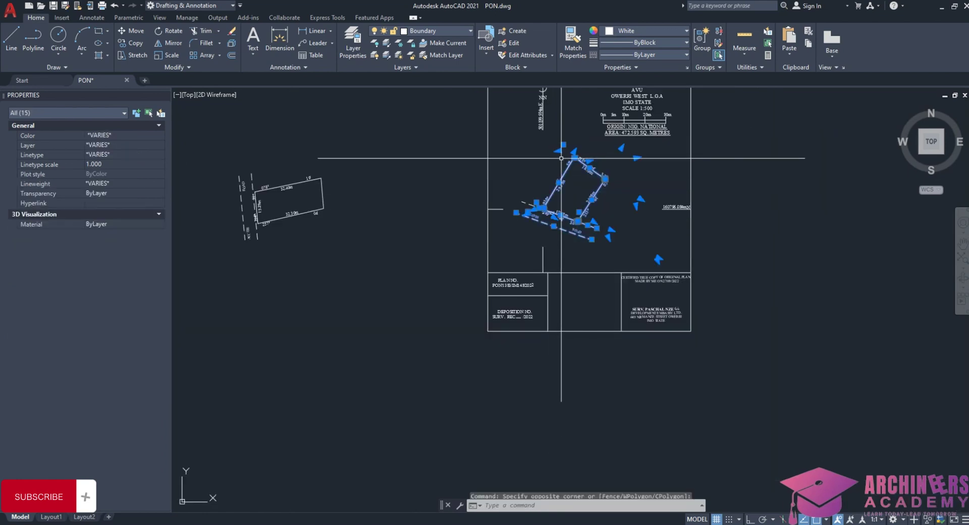
key("Delete")
Step: Delete the leftover fragments of the old parcel so the frame is empty
scroll(550, 216, "up", 2)
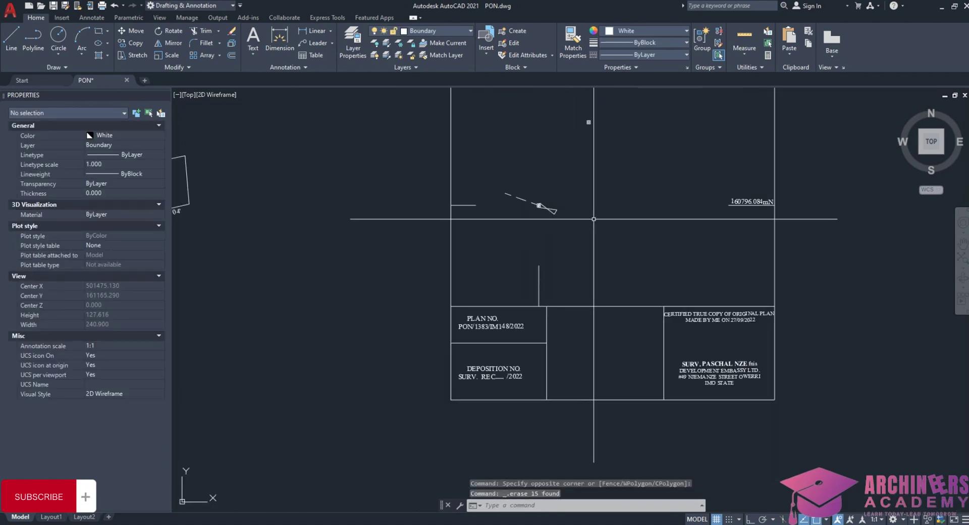
left_click(594, 219)
left_click(661, 126)
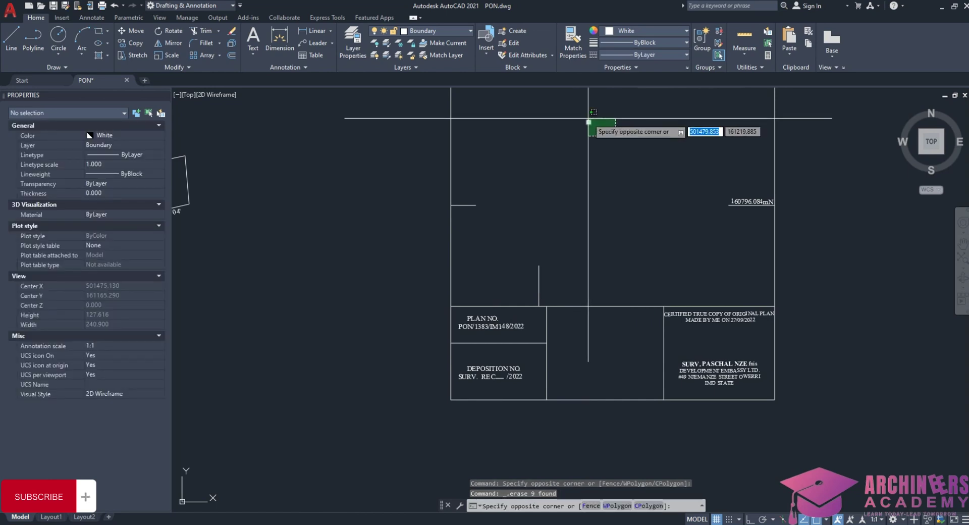
left_click(588, 124)
key("Delete")
key("Delete")
scroll(651, 260, "down", 2)
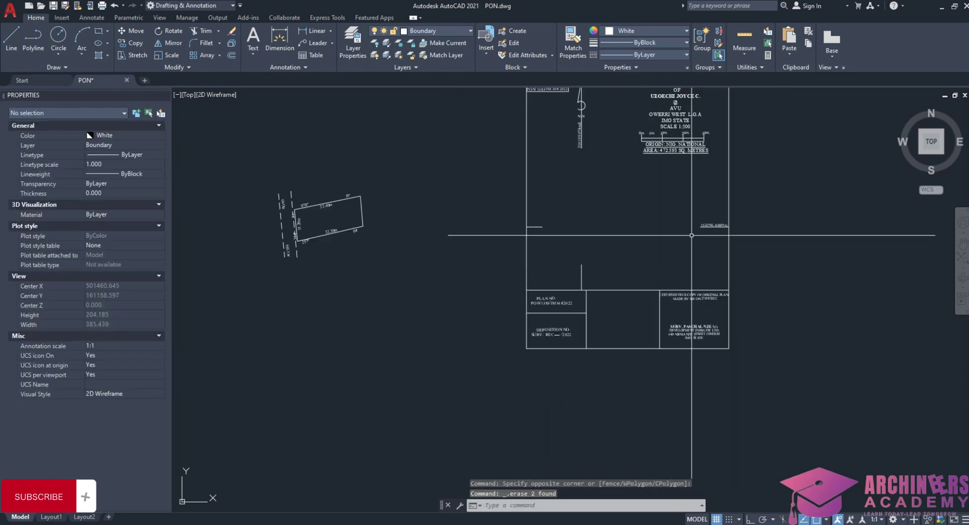
scroll(695, 301, "down", 2)
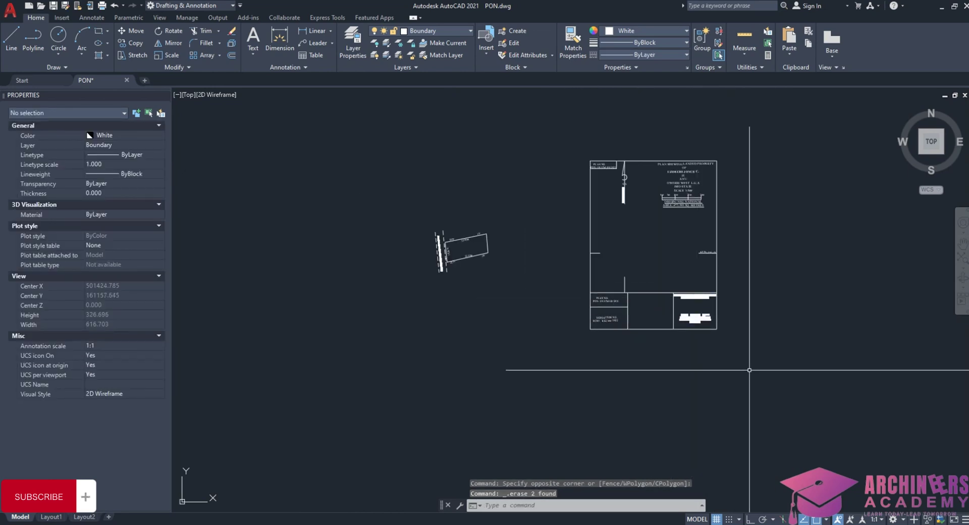
Step: Move all 40 title-block sheet objects so the frame encloses the new access-road parcel
left_click(750, 370)
left_click(604, 170)
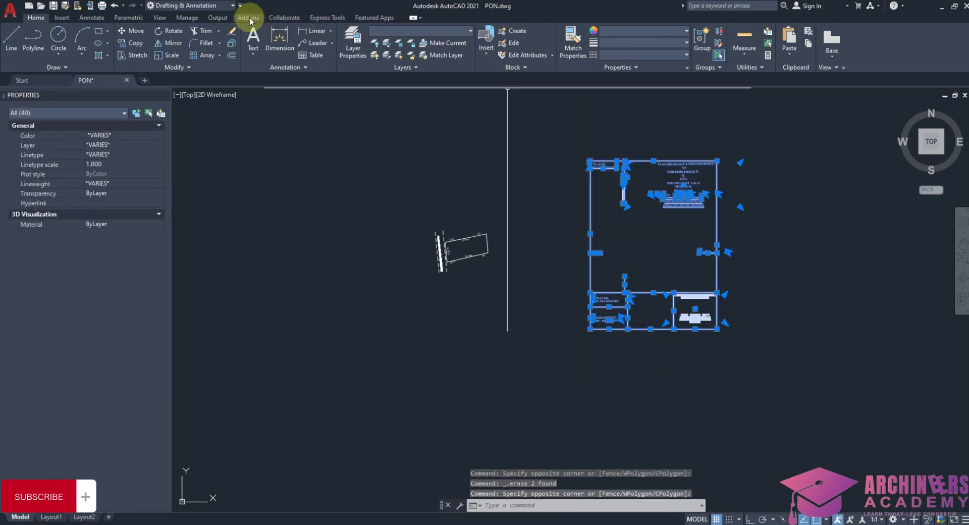
left_click(137, 33)
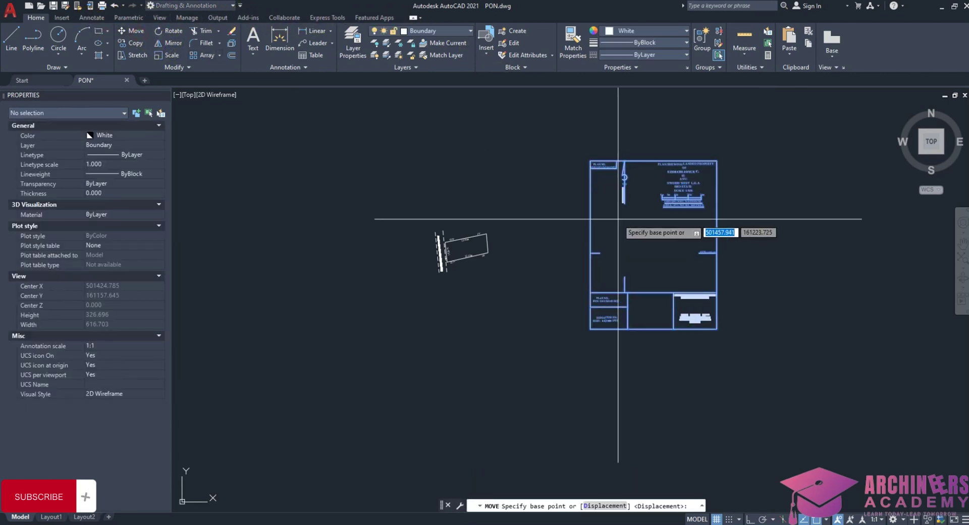
left_click(637, 237)
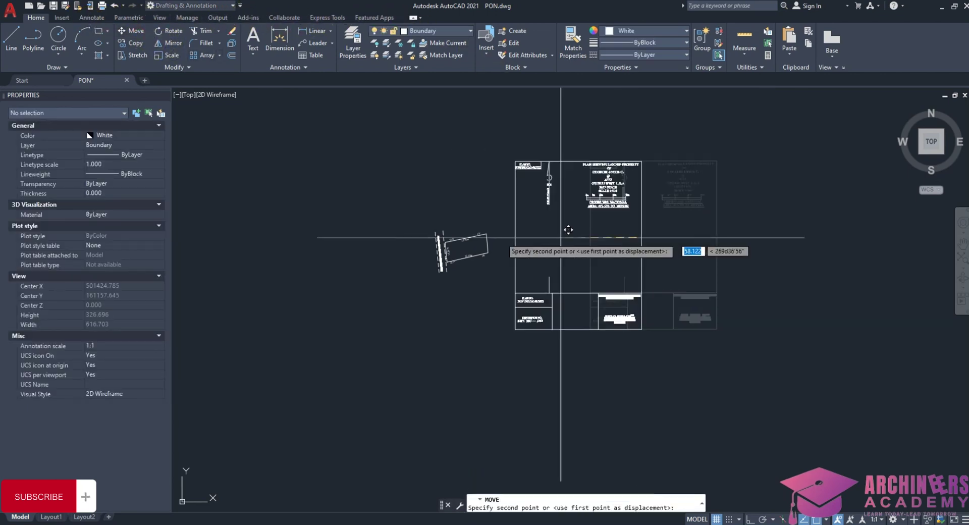
left_click(451, 245)
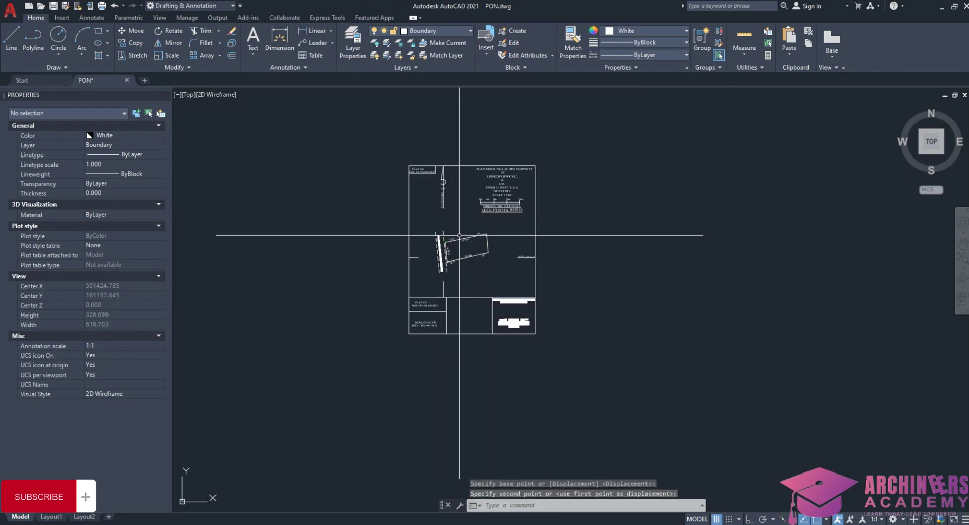
scroll(454, 281, "up", 2)
scroll(500, 220, "down", 2)
scroll(456, 196, "up", 3)
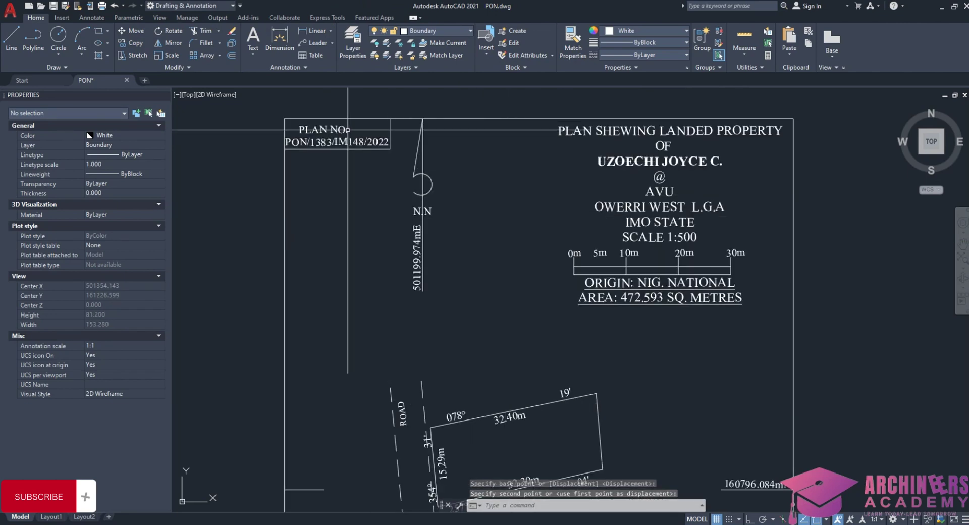
scroll(326, 130, "up", 3)
scroll(399, 172, "down", 3)
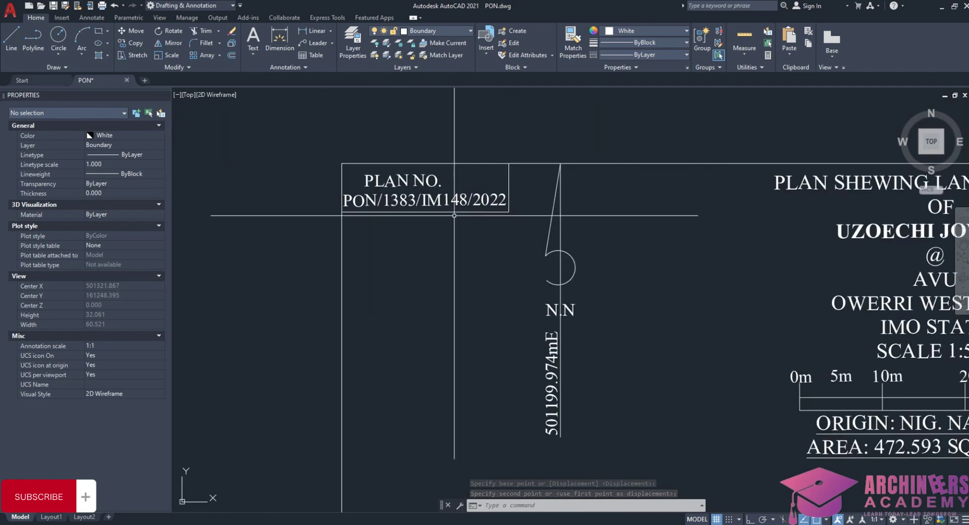
scroll(416, 193, "up", 3)
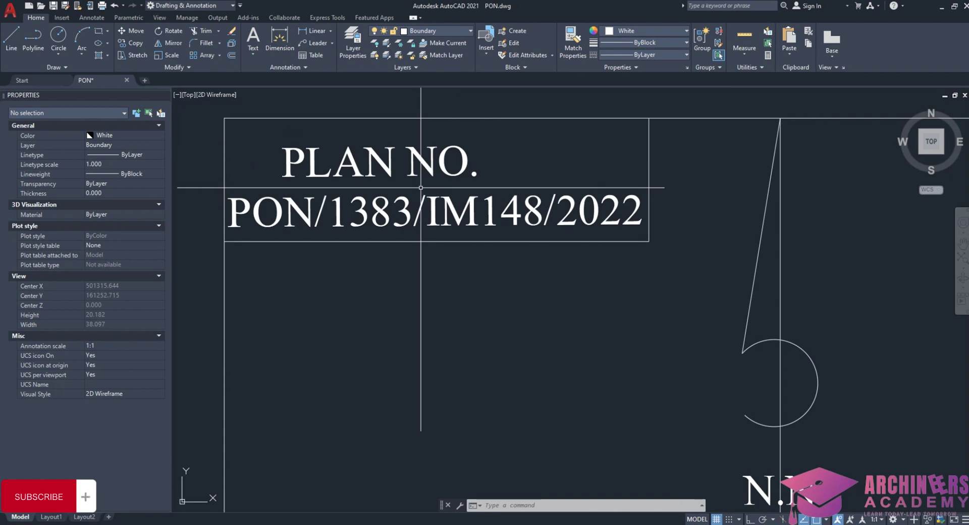
scroll(421, 187, "down", 6)
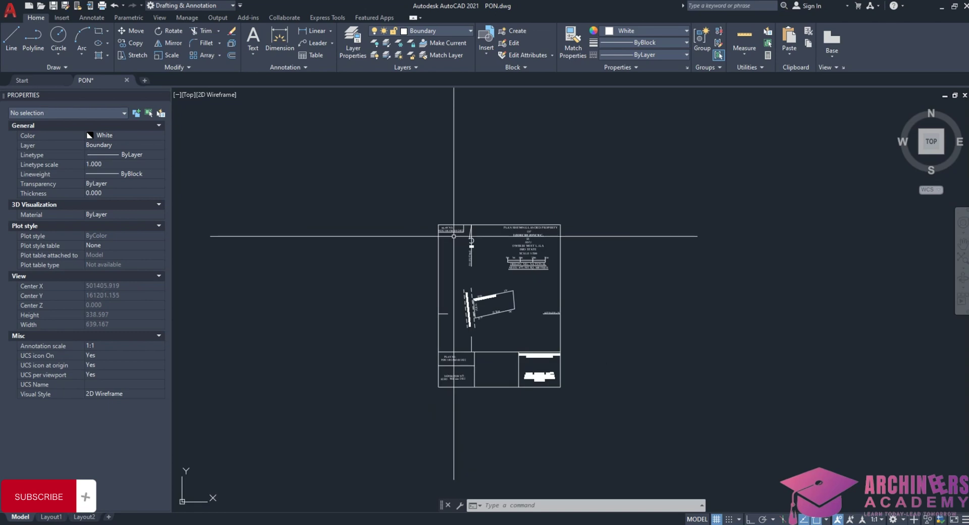
scroll(454, 236, "up", 8)
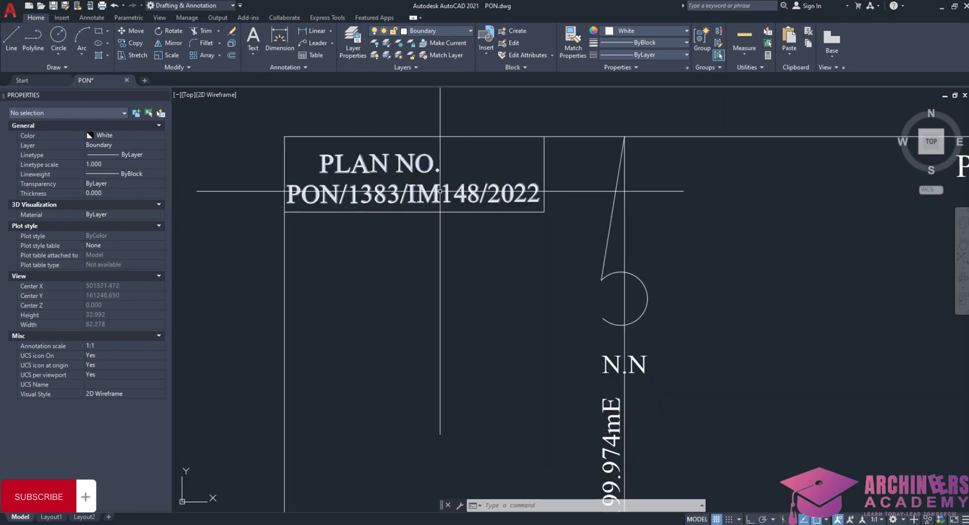
scroll(440, 191, "down", 3)
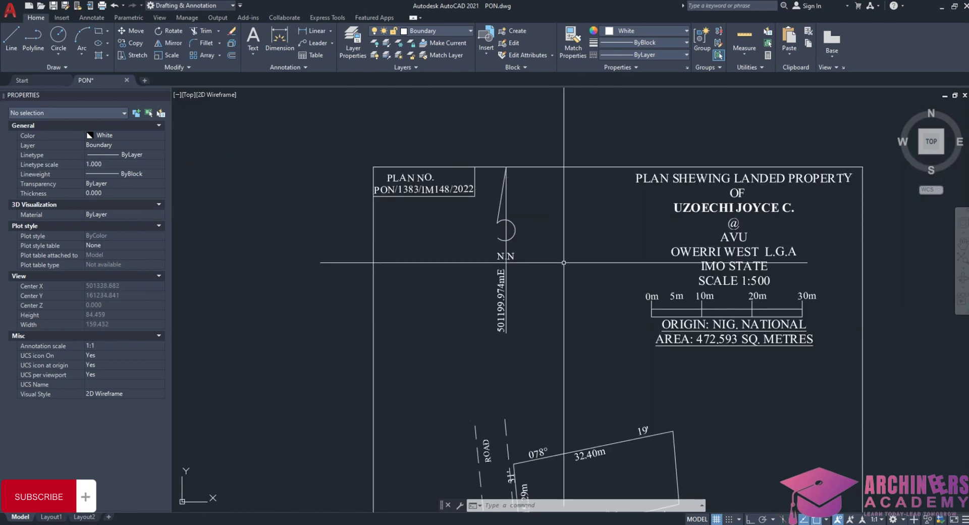
scroll(564, 263, "down", 4)
scroll(573, 349, "up", 2)
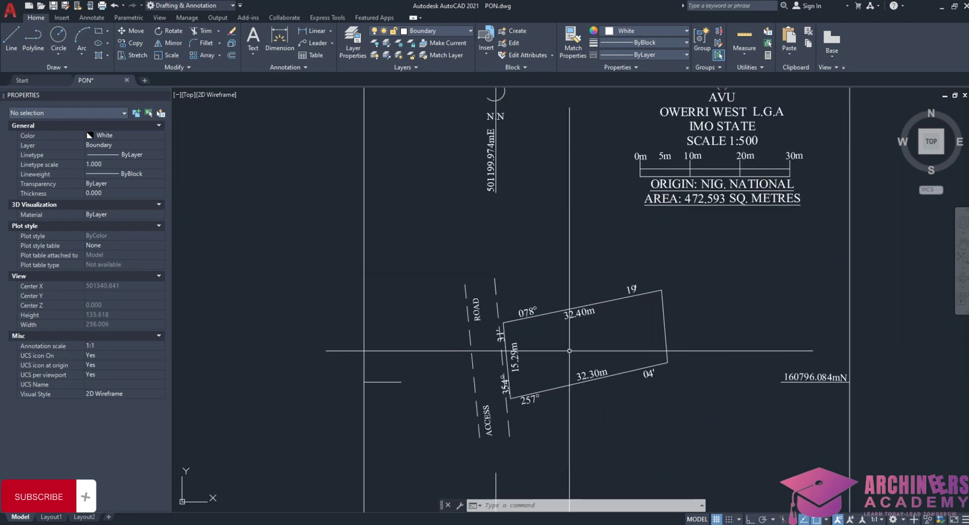
scroll(569, 351, "down", 2)
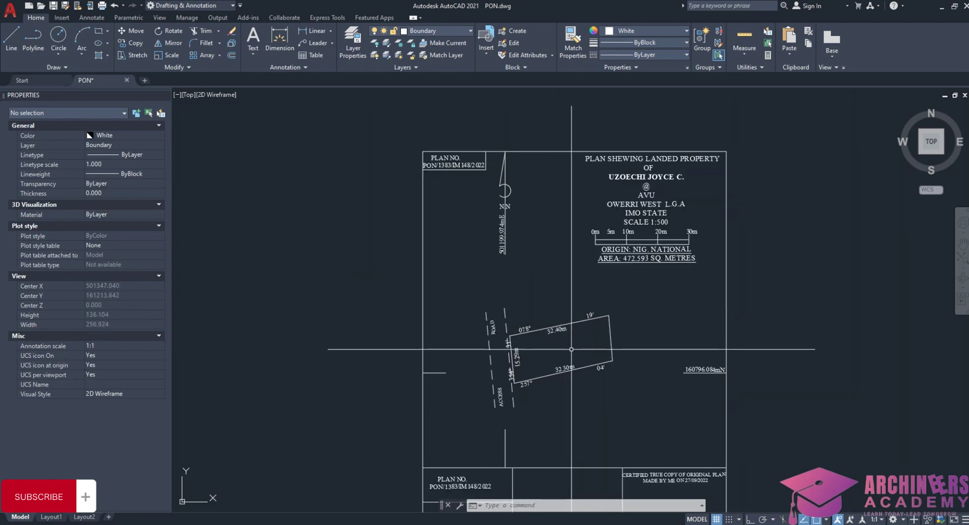
scroll(571, 349, "up", 3)
scroll(572, 347, "down", 3)
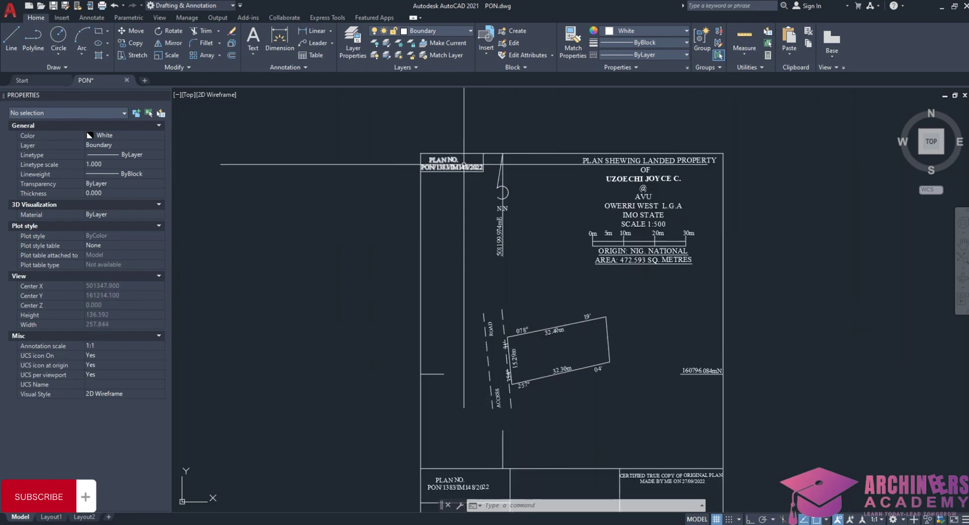
scroll(464, 163, "up", 4)
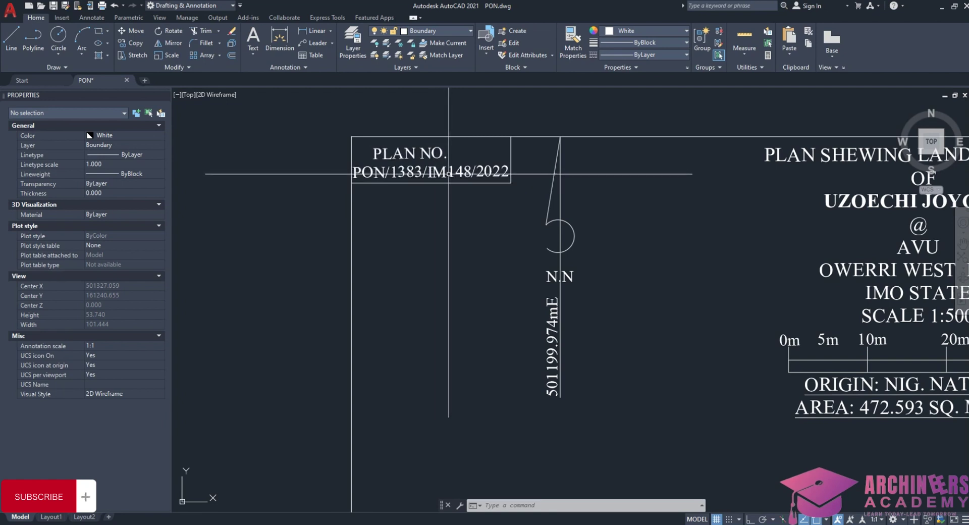
scroll(448, 174, "down", 3)
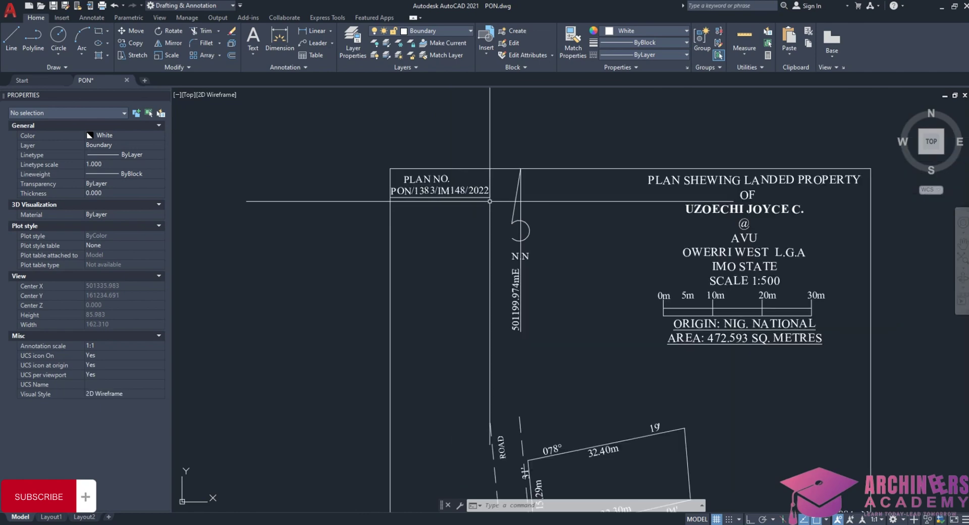
scroll(649, 126, "down", 3)
scroll(652, 193, "up", 3)
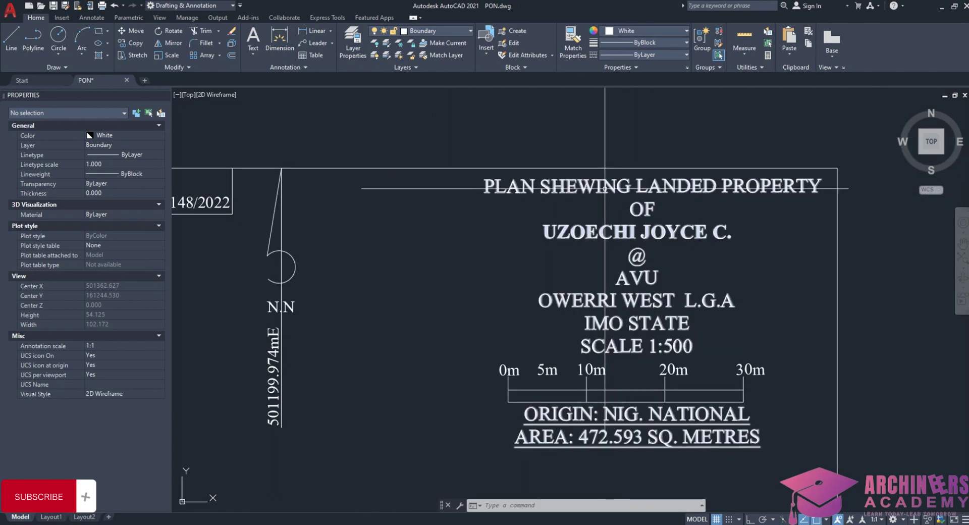
scroll(627, 180, "down", 2)
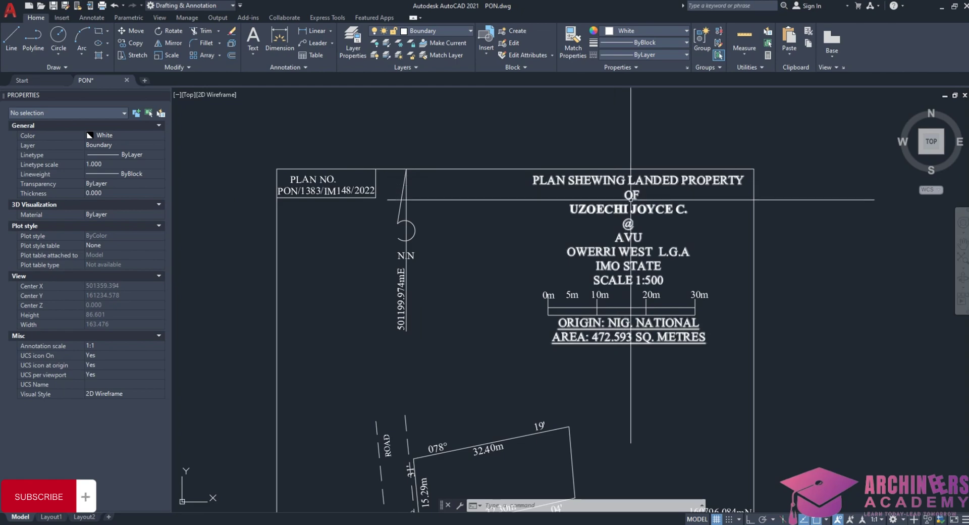
scroll(629, 218, "up", 2)
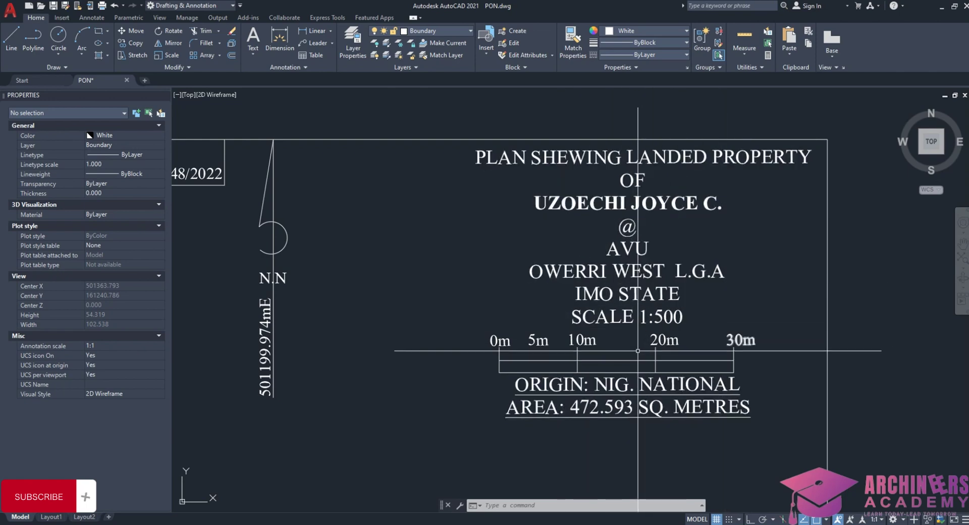
scroll(699, 318, "down", 4)
scroll(699, 319, "up", 6)
scroll(631, 268, "down", 4)
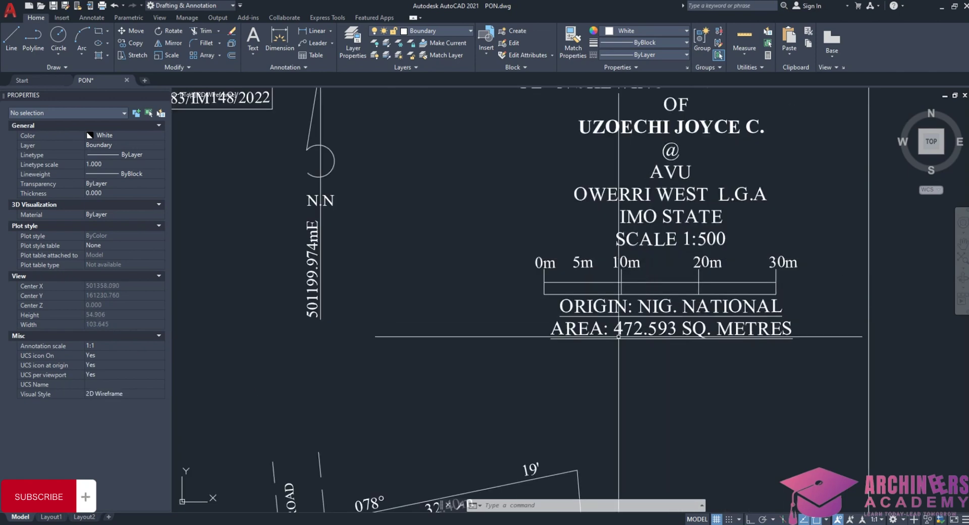
scroll(664, 338, "down", 10)
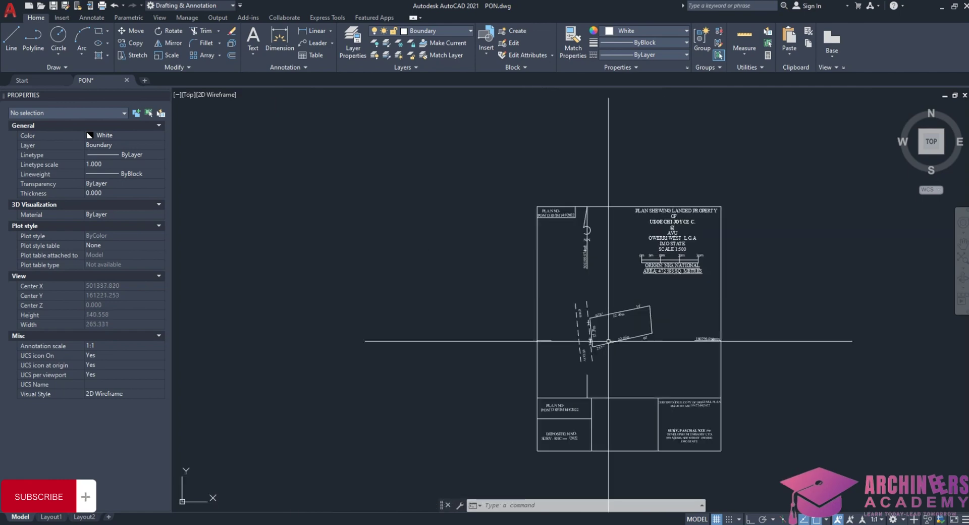
scroll(650, 348, "up", 12)
scroll(573, 293, "down", 12)
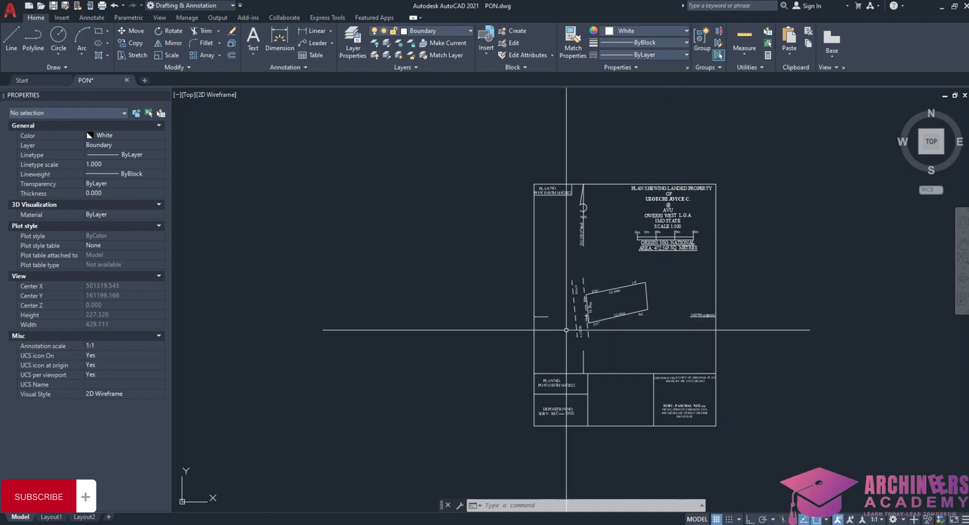
scroll(591, 335, "up", 4)
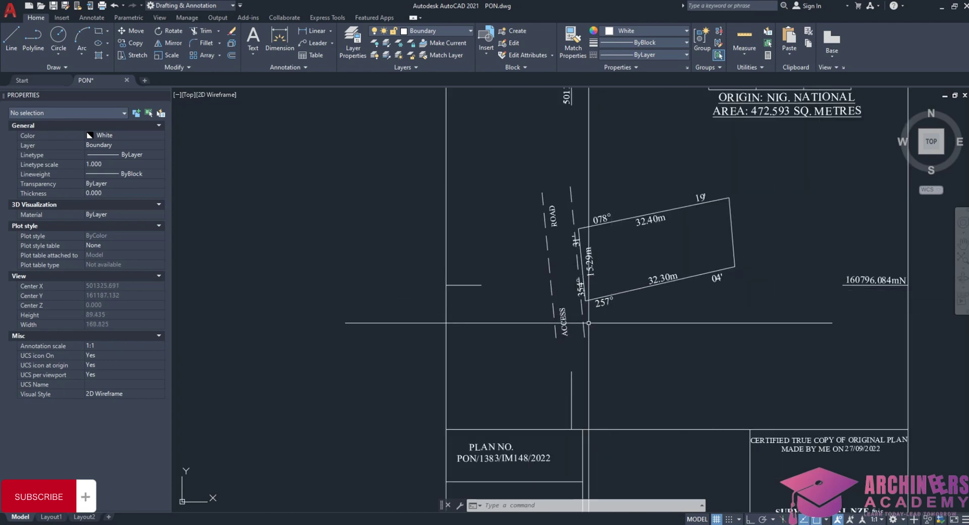
middle_click_drag(590, 255, 565, 298)
scroll(550, 262, "up", 4)
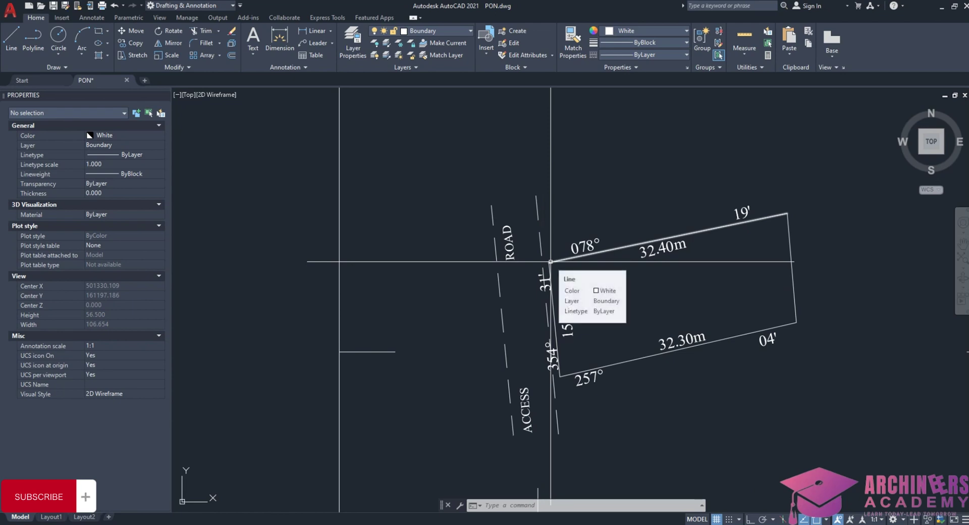
scroll(551, 262, "down", 4)
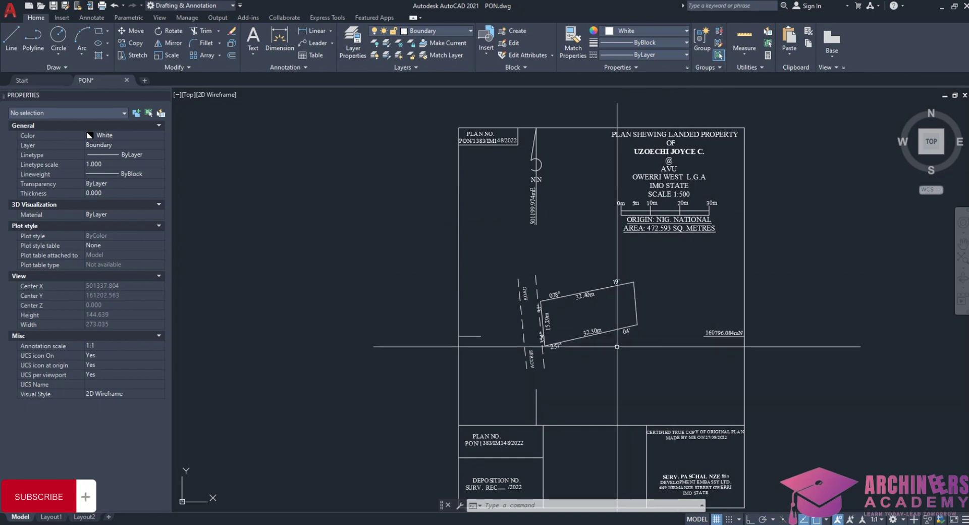
scroll(552, 372, "down", 3)
scroll(439, 223, "up", 7)
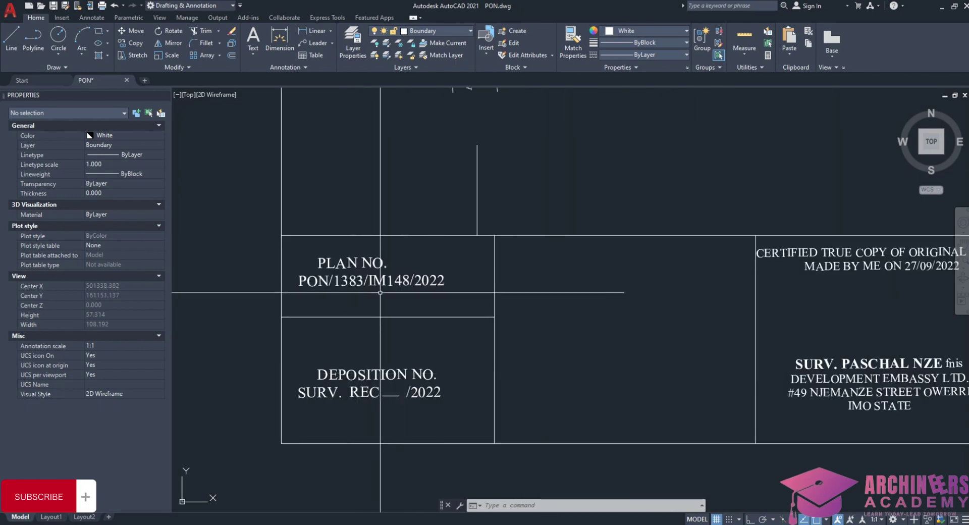
scroll(378, 242, "down", 3)
scroll(398, 295, "up", 5)
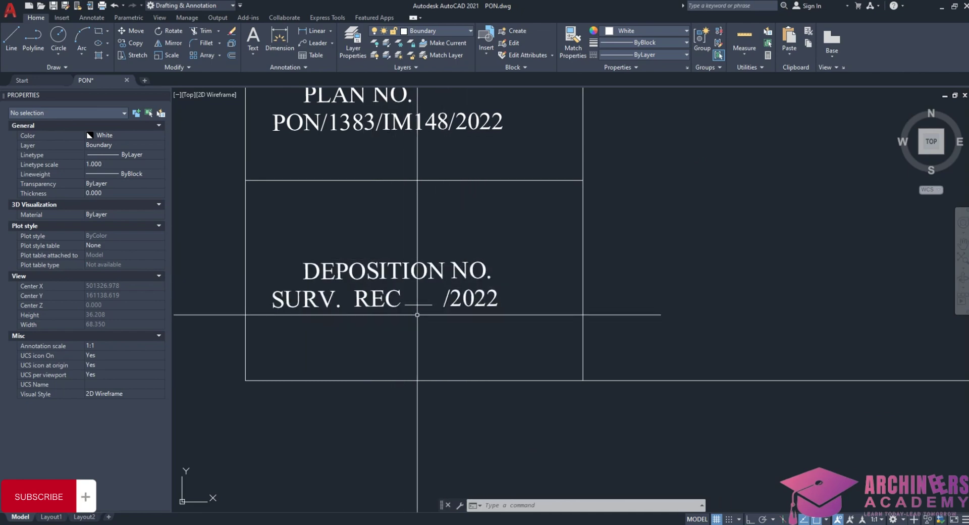
scroll(415, 317, "down", 5)
scroll(672, 248, "up", 6)
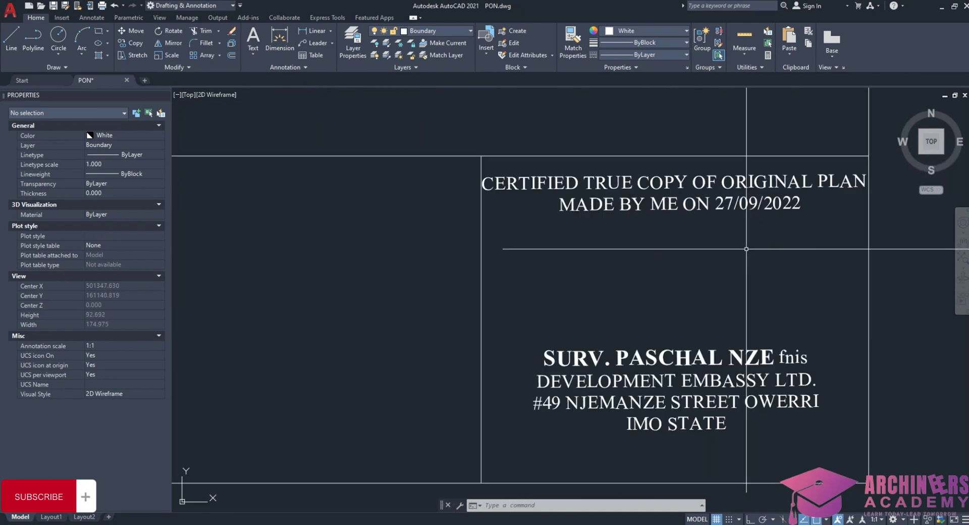
scroll(499, 263, "down", 2)
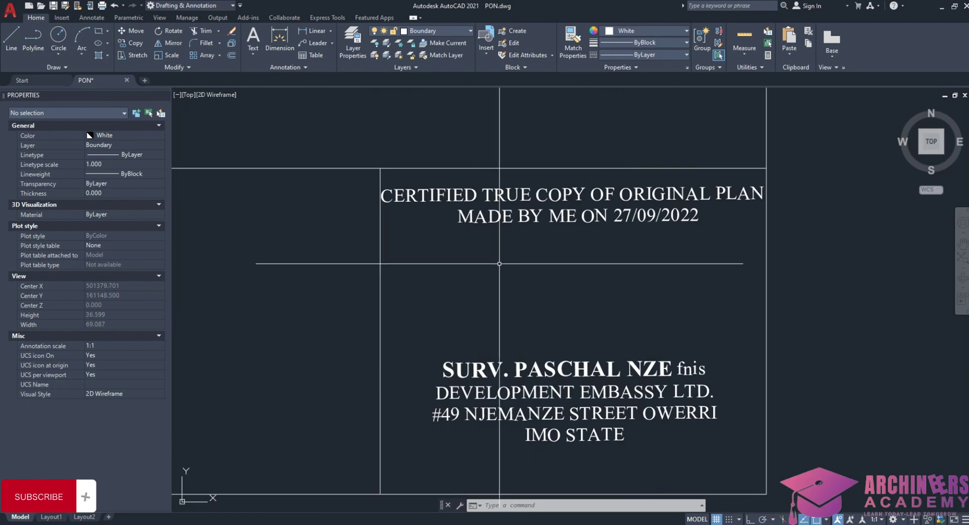
scroll(606, 323, "down", 4)
scroll(460, 311, "up", 4)
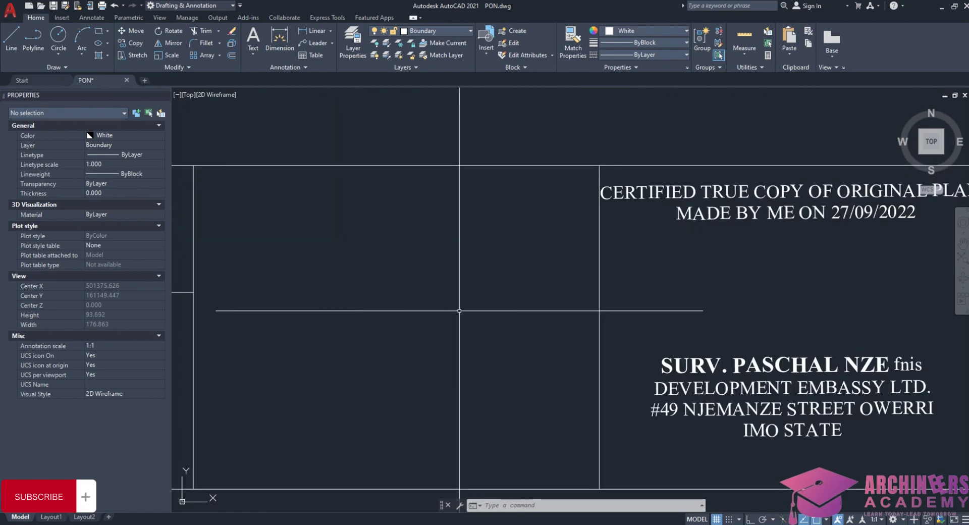
scroll(573, 311, "down", 3)
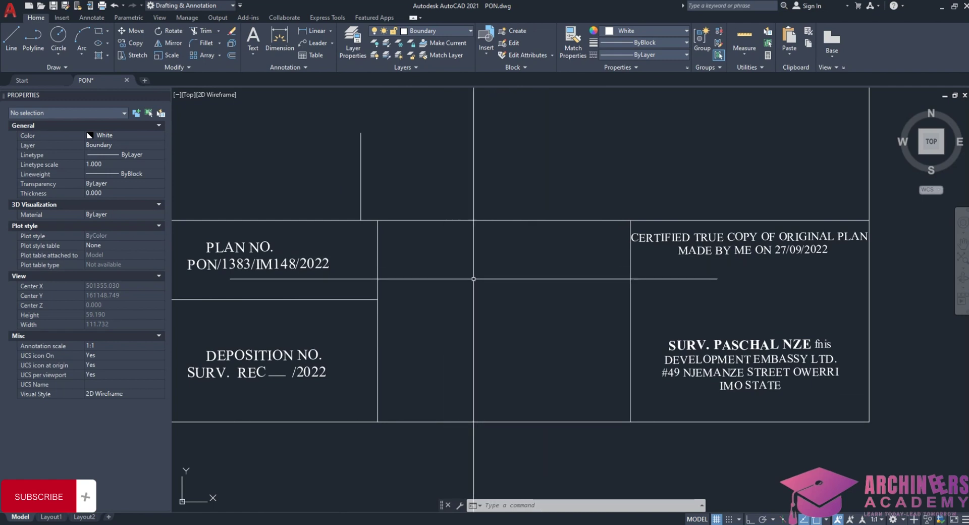
scroll(525, 299, "up", 2)
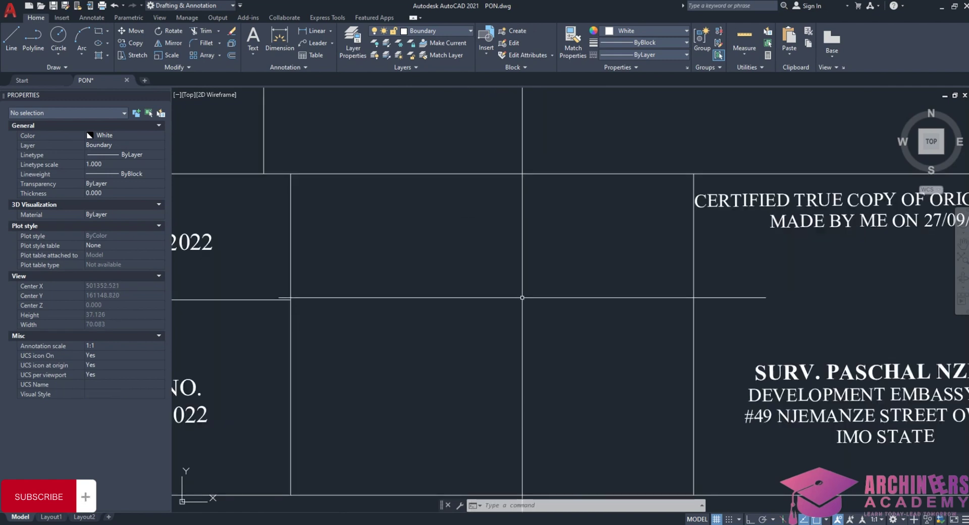
scroll(472, 255, "down", 2)
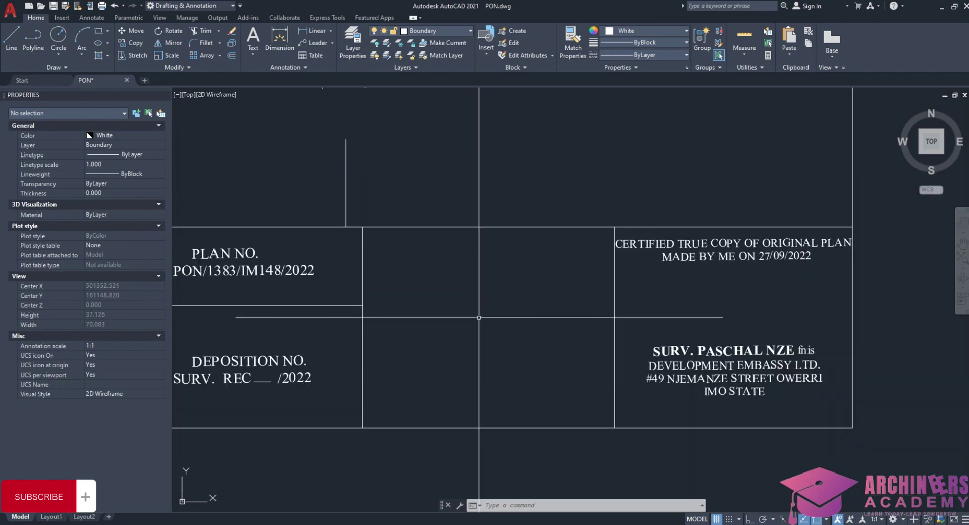
scroll(768, 256, "up", 4)
scroll(456, 264, "down", 4)
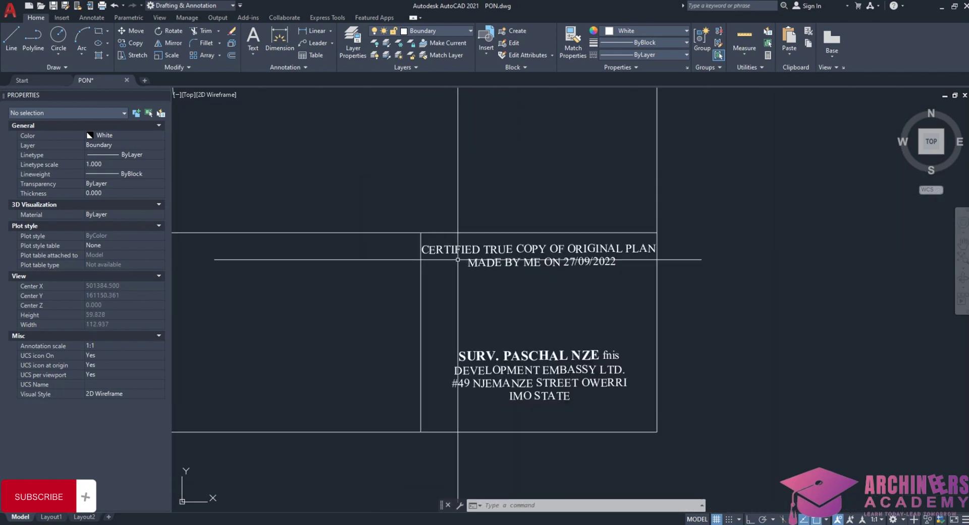
scroll(479, 252, "up", 4)
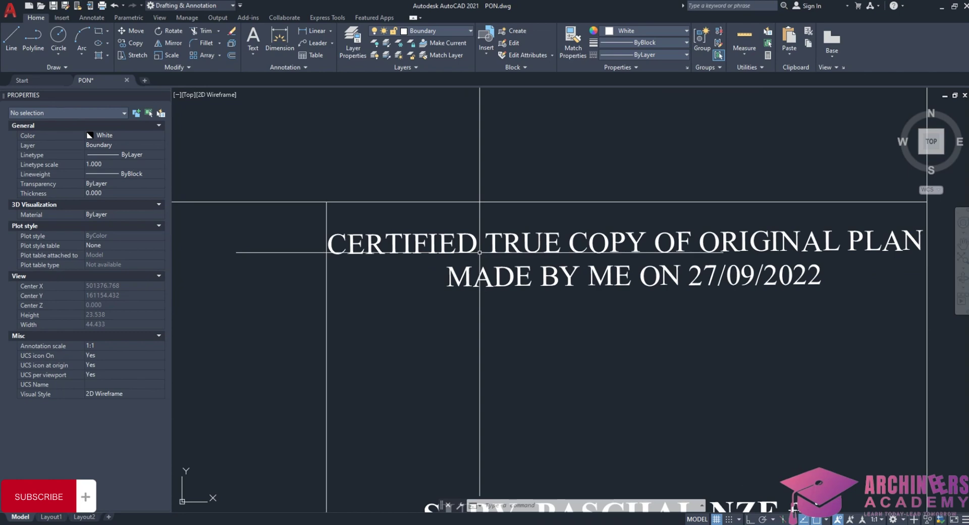
scroll(438, 240, "down", 2)
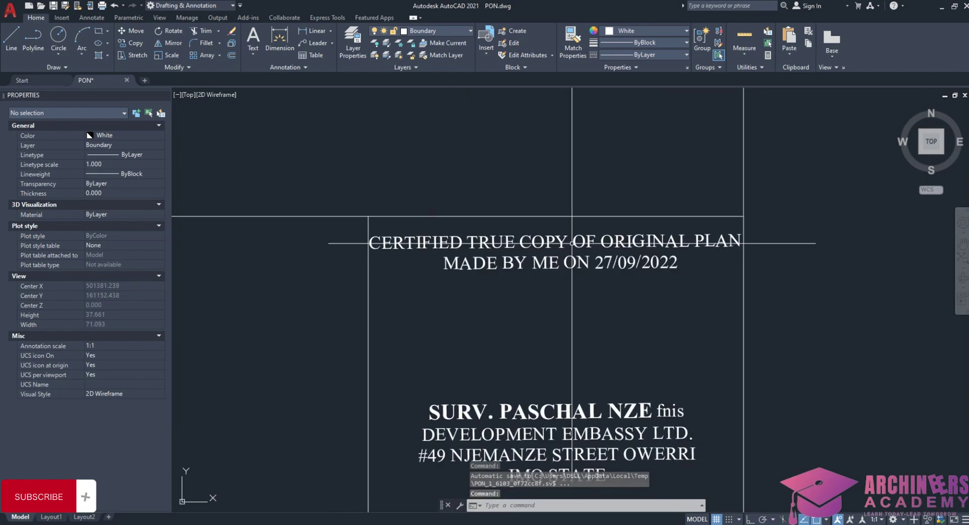
scroll(596, 254, "down", 3)
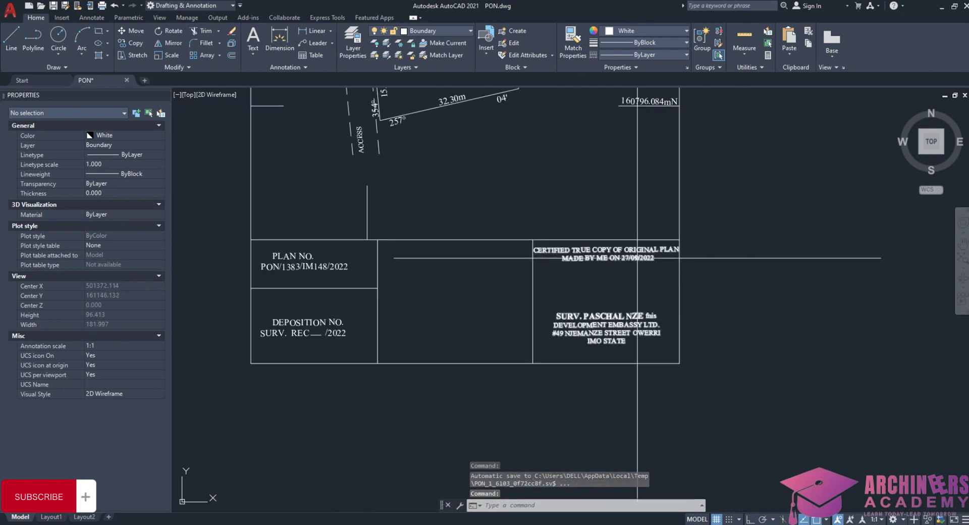
scroll(637, 258, "up", 3)
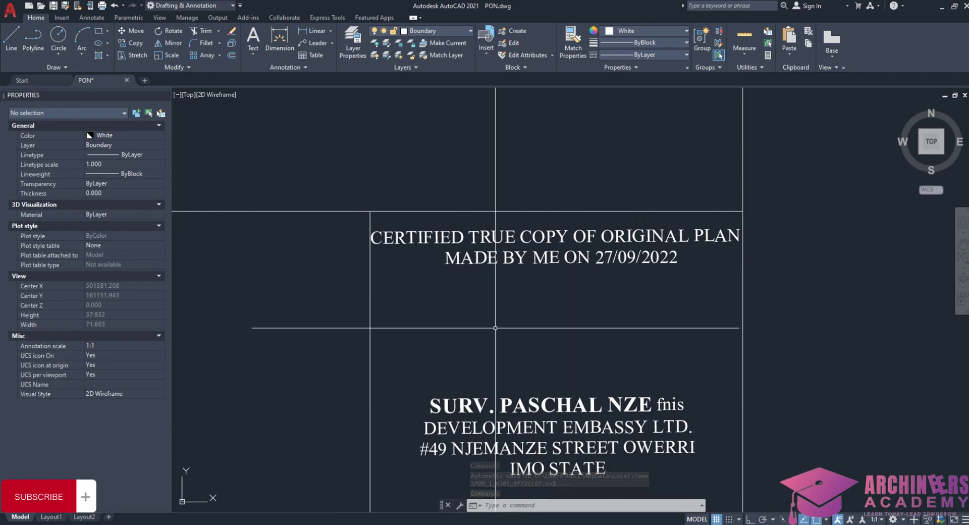
scroll(555, 320, "down", 8)
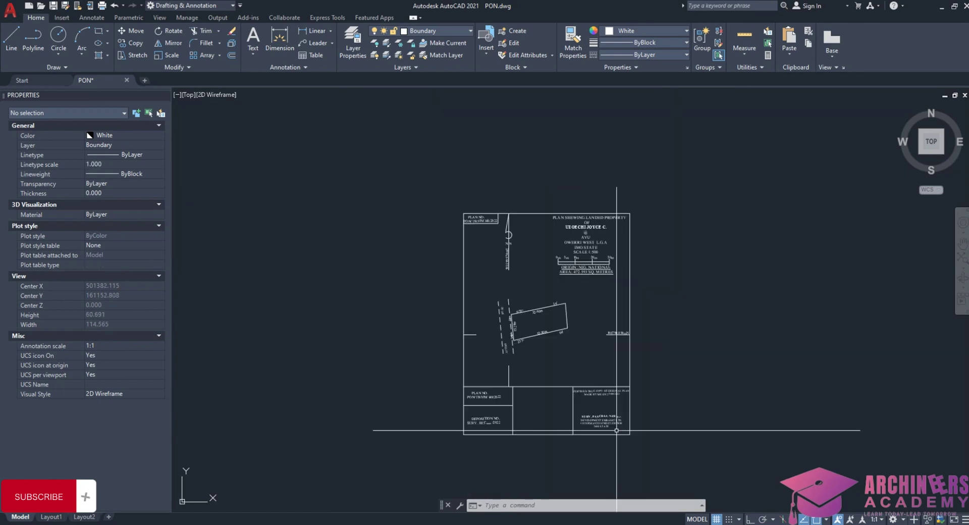
Step: Zoom in on the parcel near the 1:500 scale bar and the 501199.974mE / 160796.084mN labels
scroll(577, 242, "up", 4)
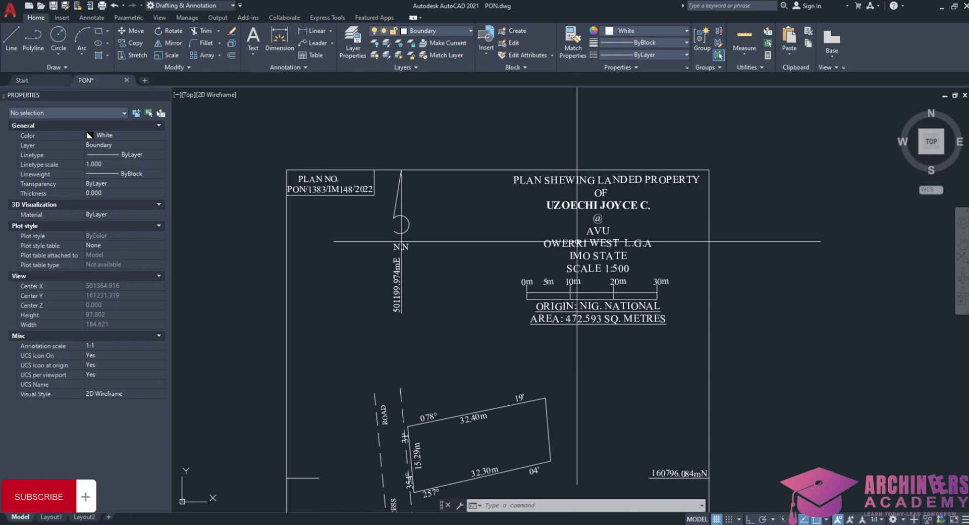
scroll(577, 242, "down", 2)
scroll(541, 331, "up", 4)
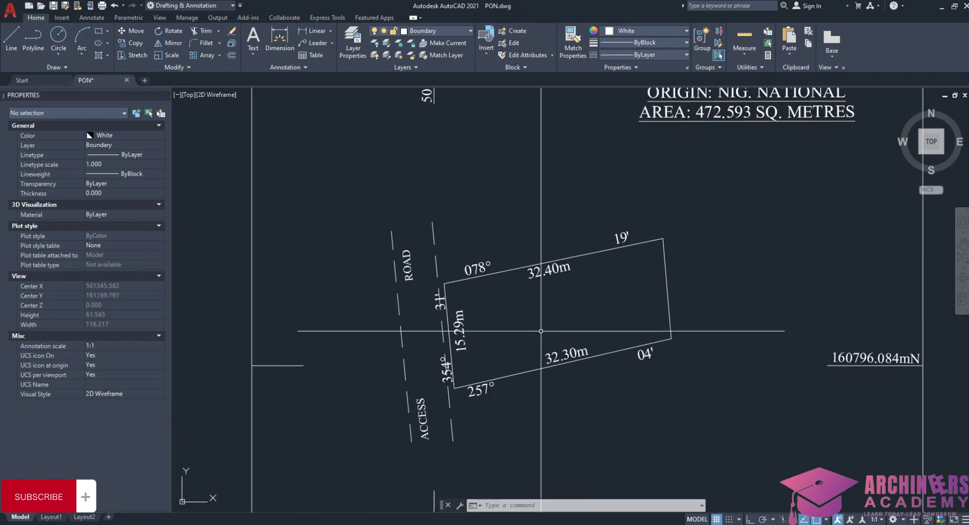
scroll(541, 331, "down", 3)
scroll(592, 298, "up", 5)
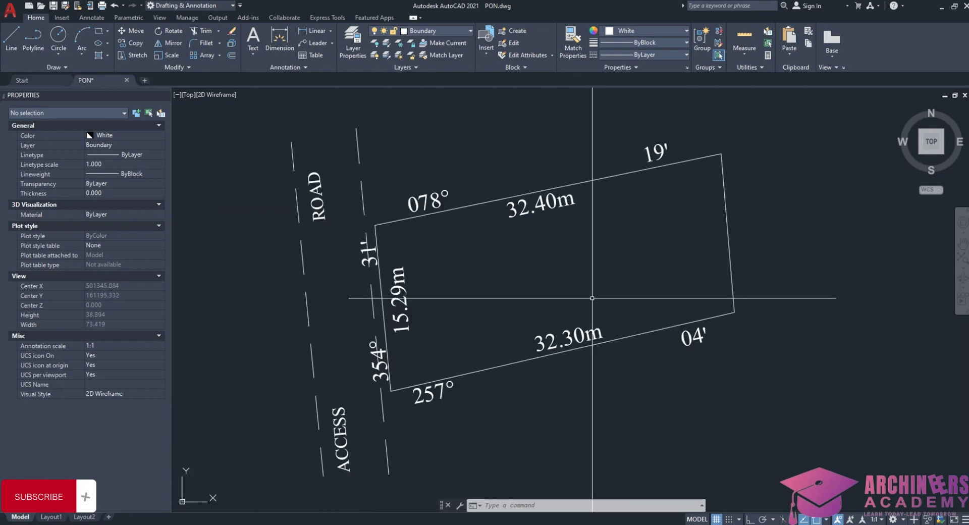
scroll(631, 277, "down", 4)
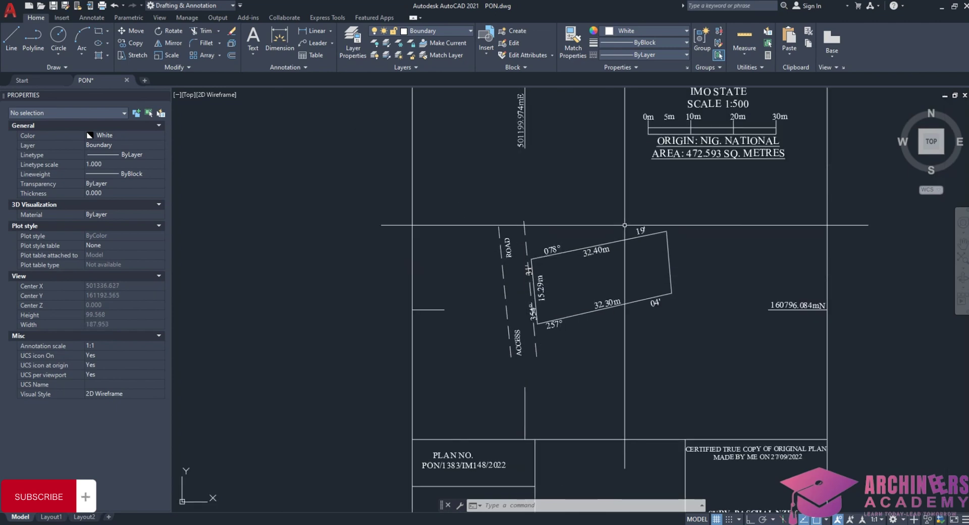
scroll(578, 303, "up", 2)
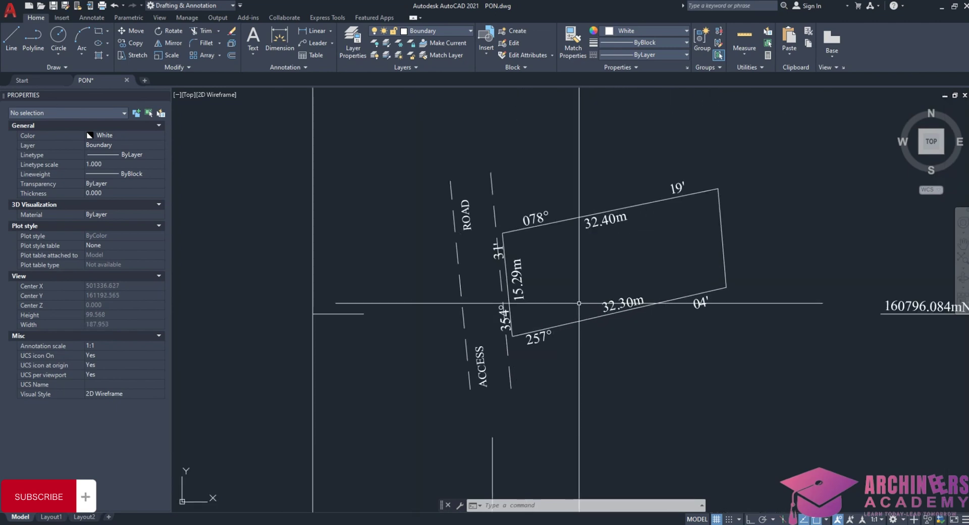
scroll(570, 285, "down", 2)
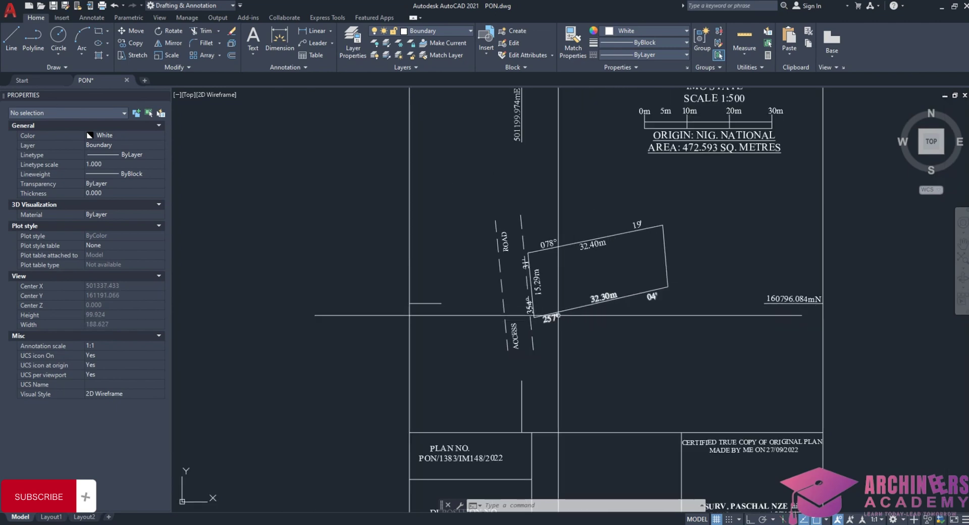
scroll(570, 328, "down", 2)
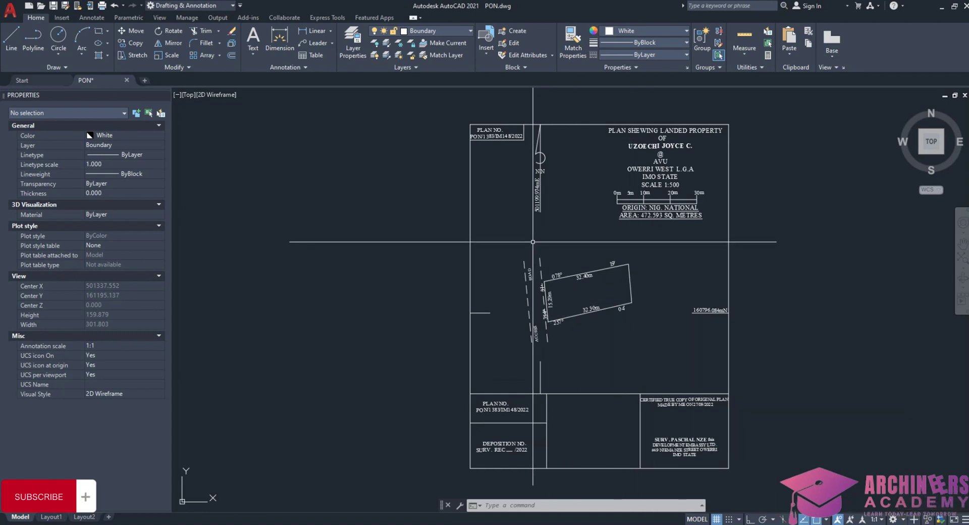
scroll(592, 255, "up", 4)
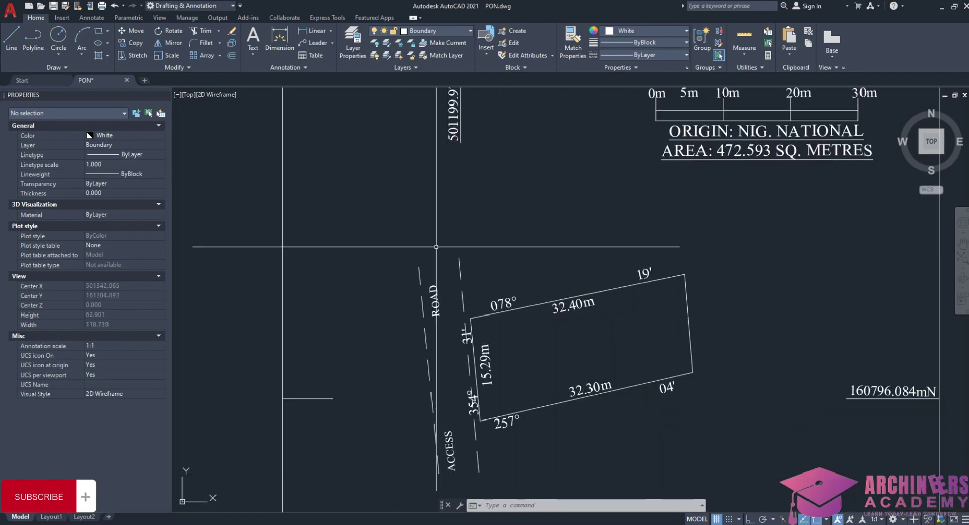
scroll(448, 232, "down", 5)
scroll(447, 202, "up", 5)
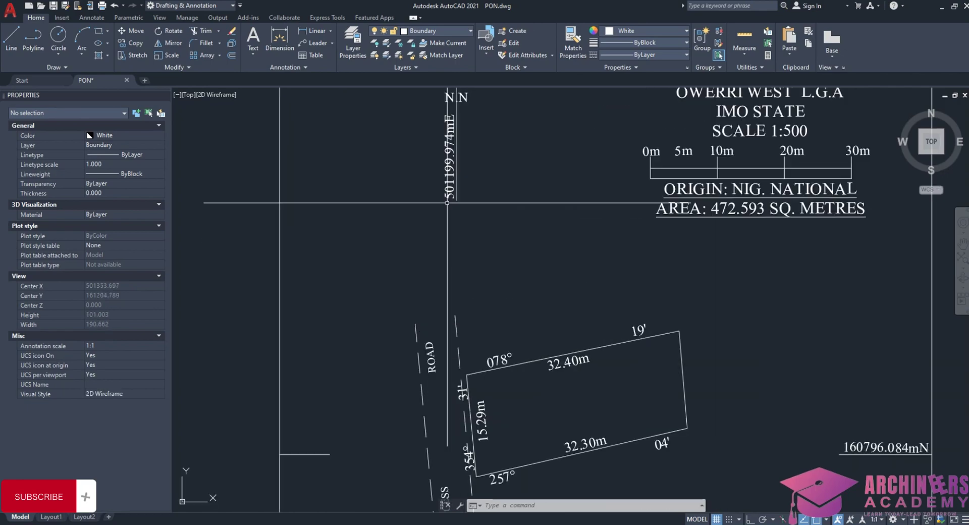